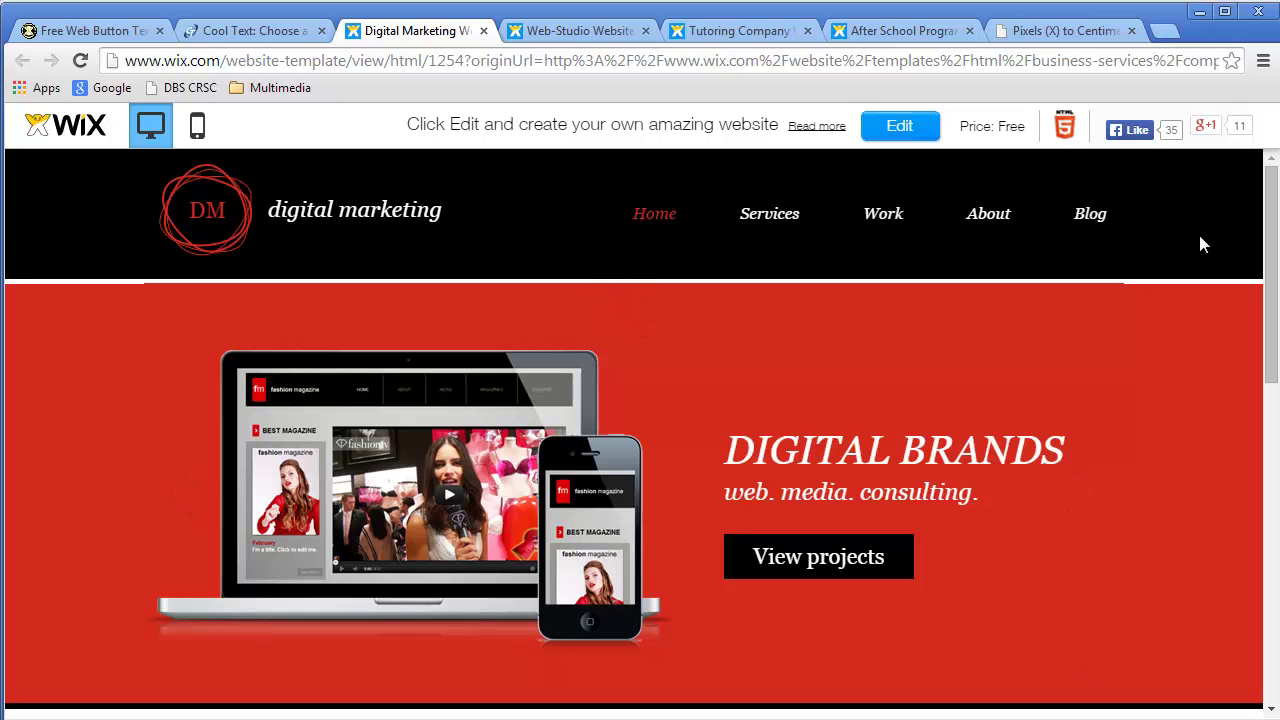
Look at the tutoring company and after school program website templates on Wix
{"action": "left_click", "coordinate": [724, 31]}
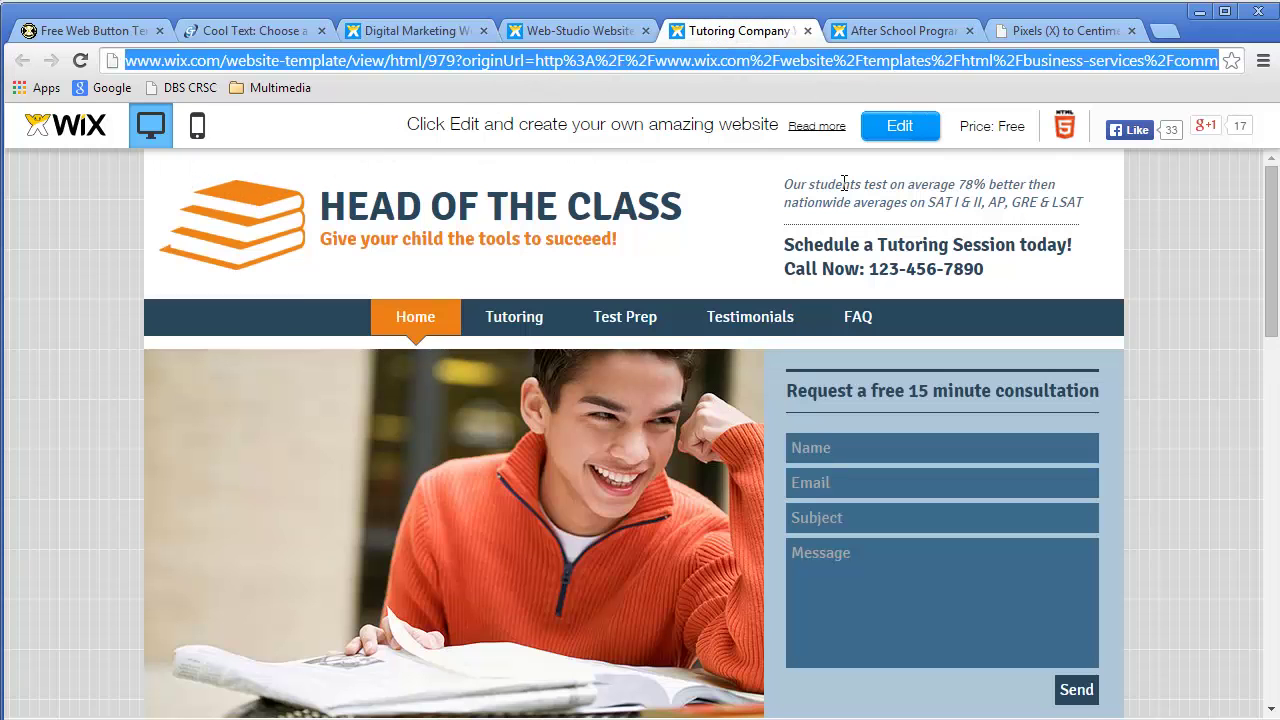
{"action": "left_click", "coordinate": [880, 31]}
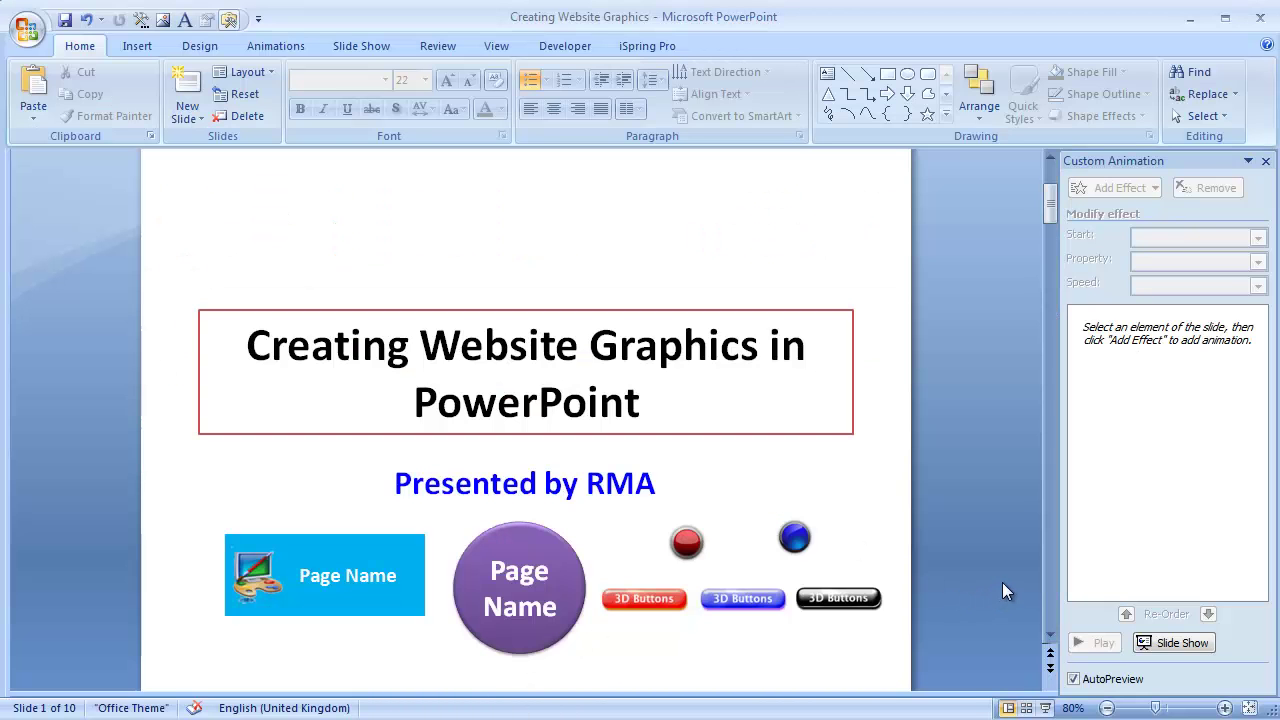
View the PowerPoint slide of online-made button examples, and browse ProDraw's button templates and Cool Text's logo styles in the browser
{"action": "scroll", "coordinate": [998, 583], "scroll_direction": "down", "scroll_amount": 1}
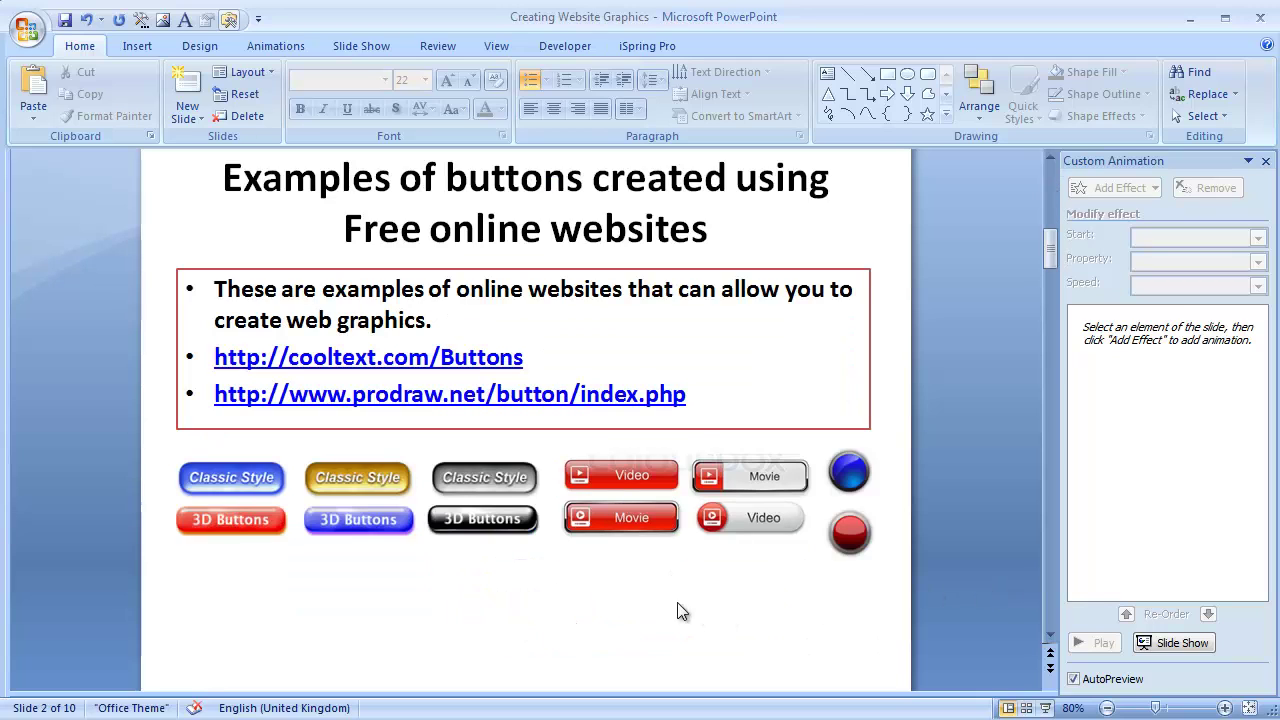
{"action": "left_click", "coordinate": [338, 492]}
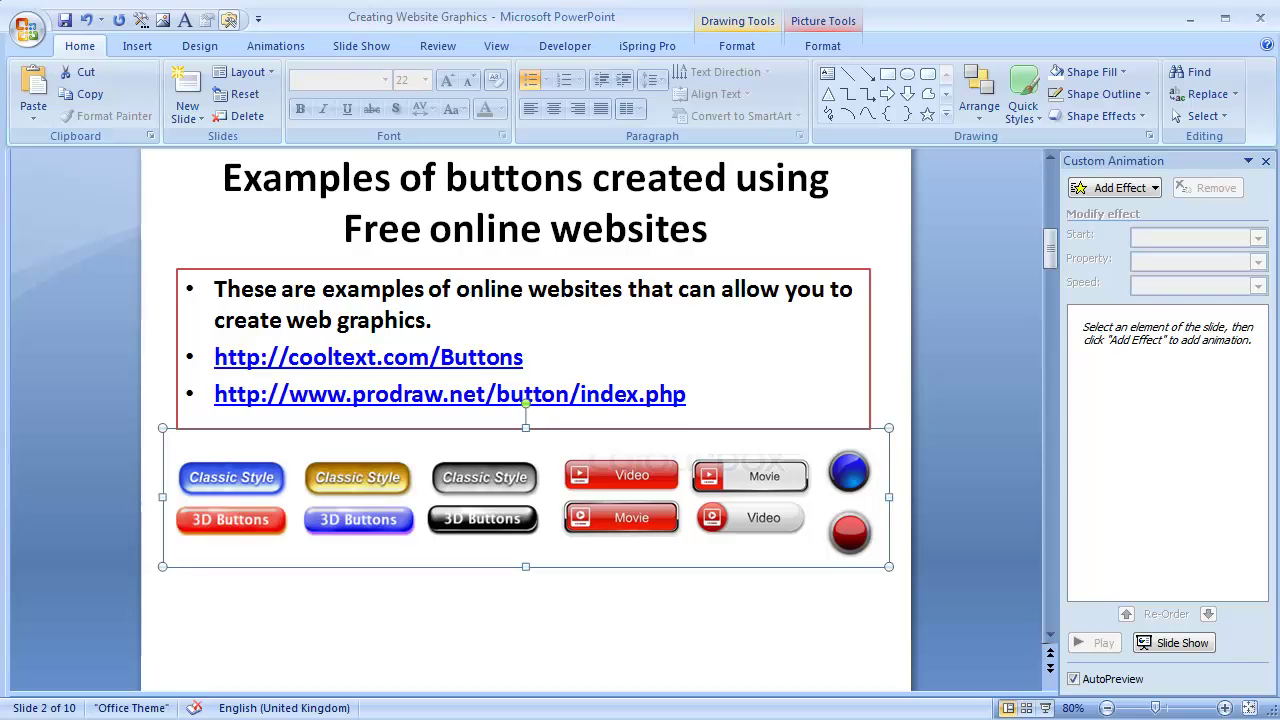
{"action": "key", "text": "alt+Tab"}
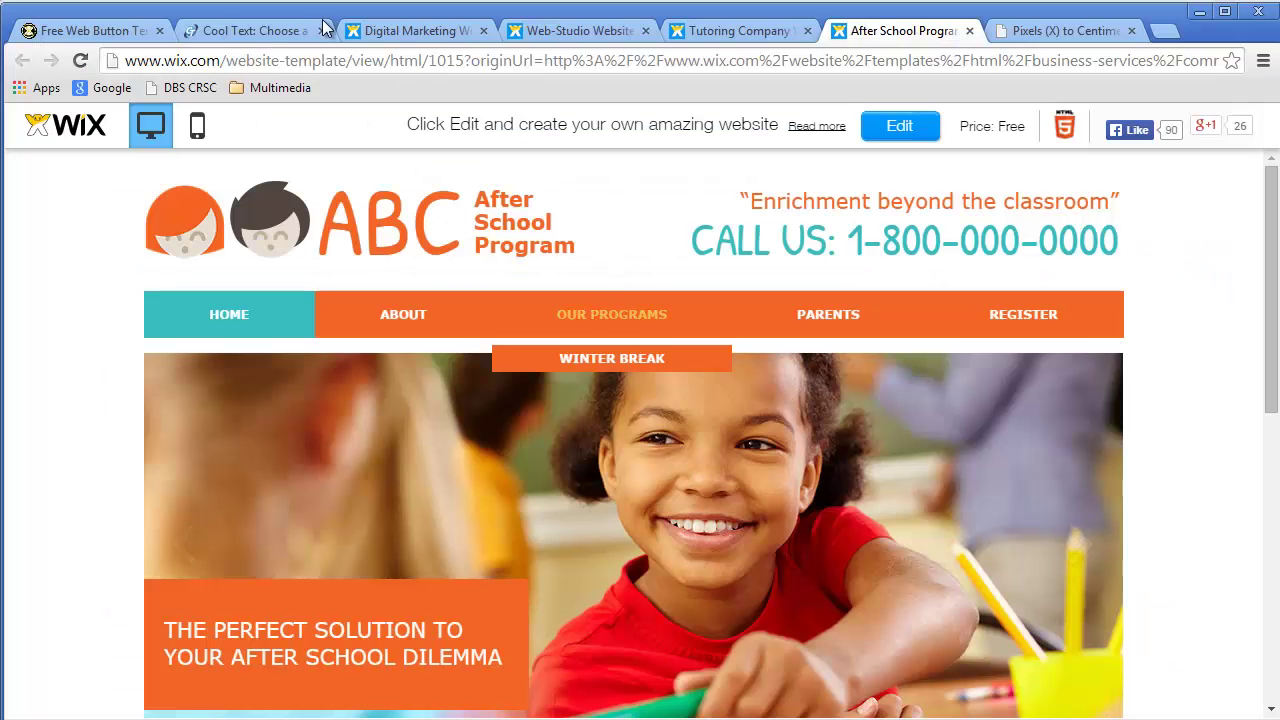
{"action": "left_click", "coordinate": [124, 36]}
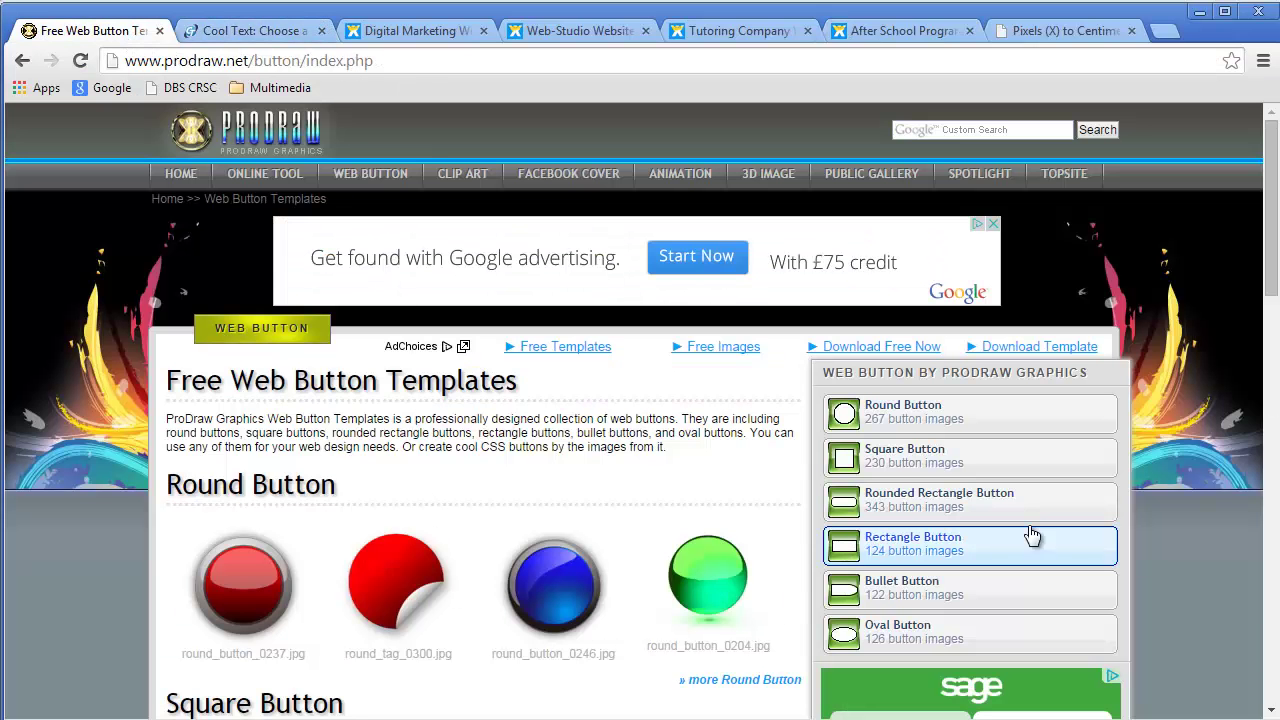
{"action": "left_click_drag", "start_coordinate": [1274, 272], "coordinate": [1270, 427]}
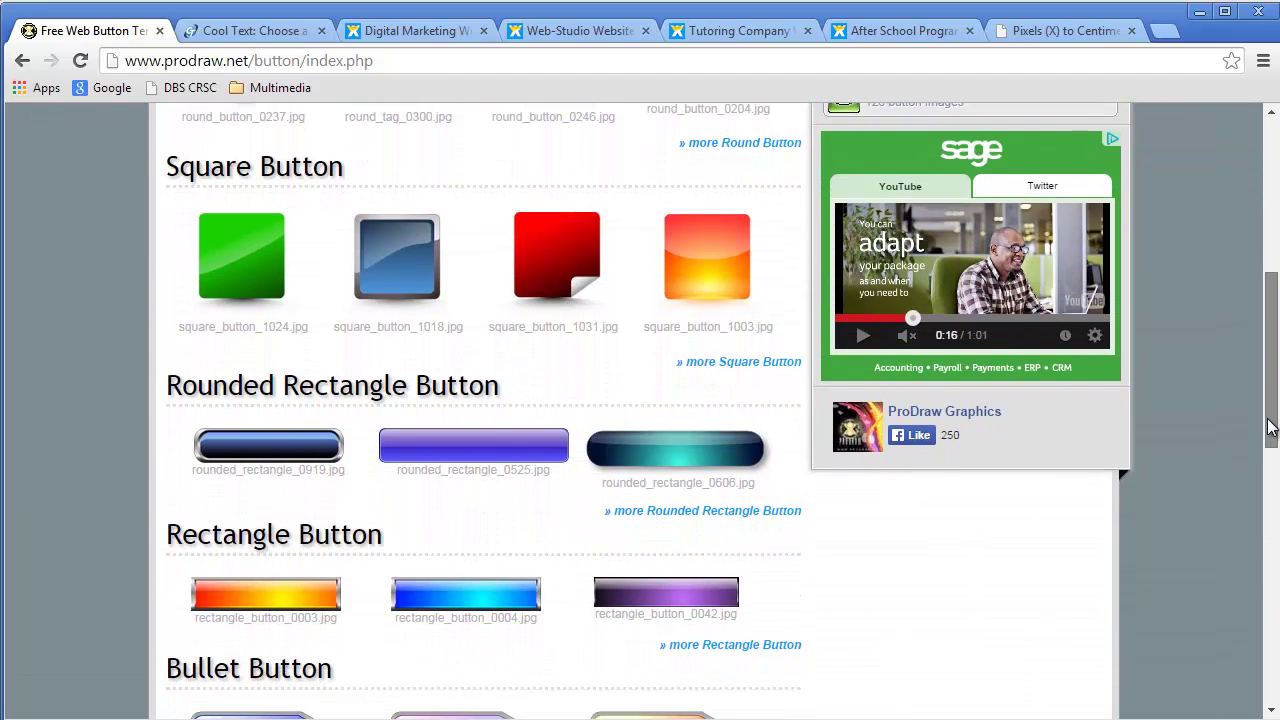
{"action": "left_click", "coordinate": [257, 33]}
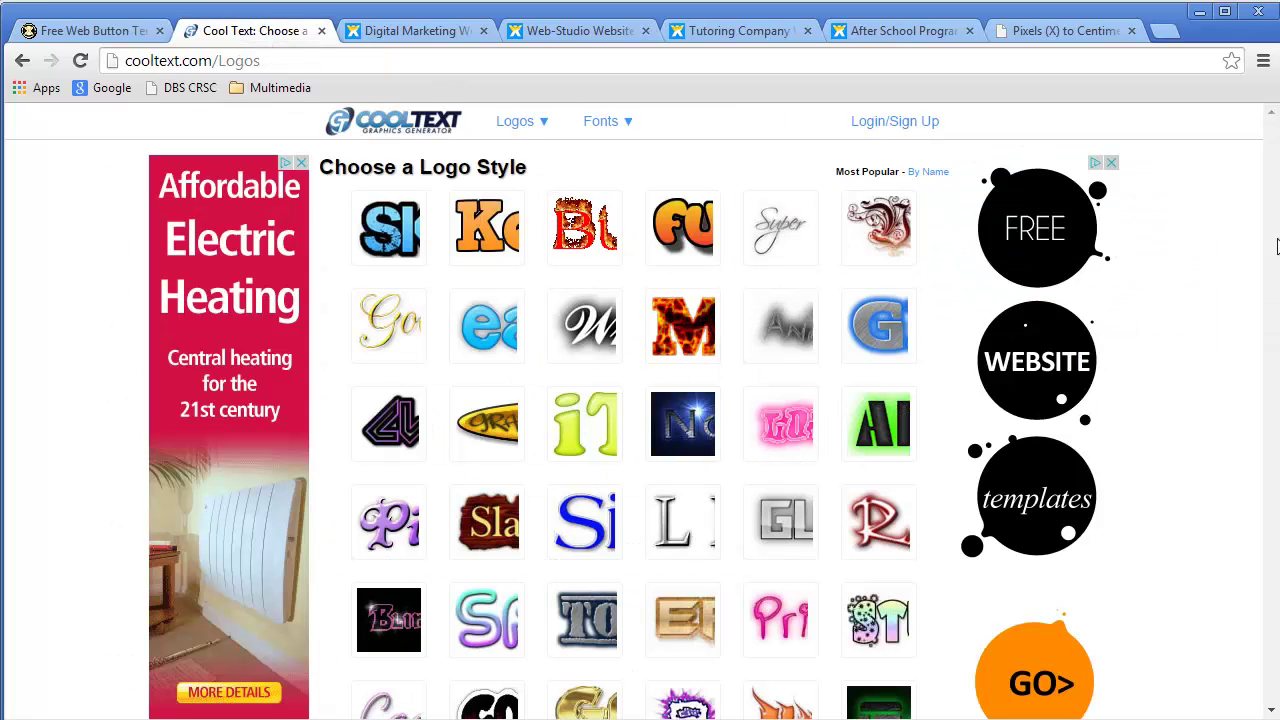
{"action": "left_click_drag", "start_coordinate": [1270, 252], "coordinate": [1274, 302]}
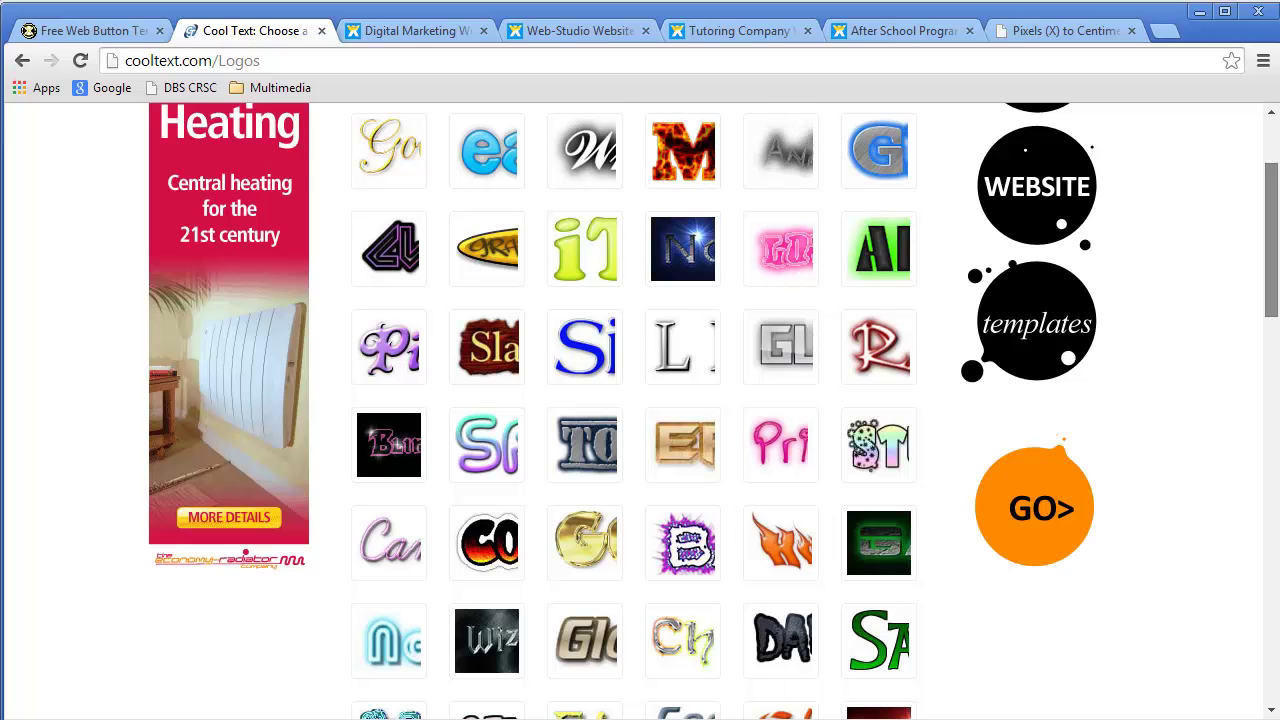
{"action": "scroll", "coordinate": [713, 410], "scroll_direction": "up", "scroll_amount": 1}
{"action": "scroll", "coordinate": [713, 410], "scroll_direction": "up", "scroll_amount": 2}
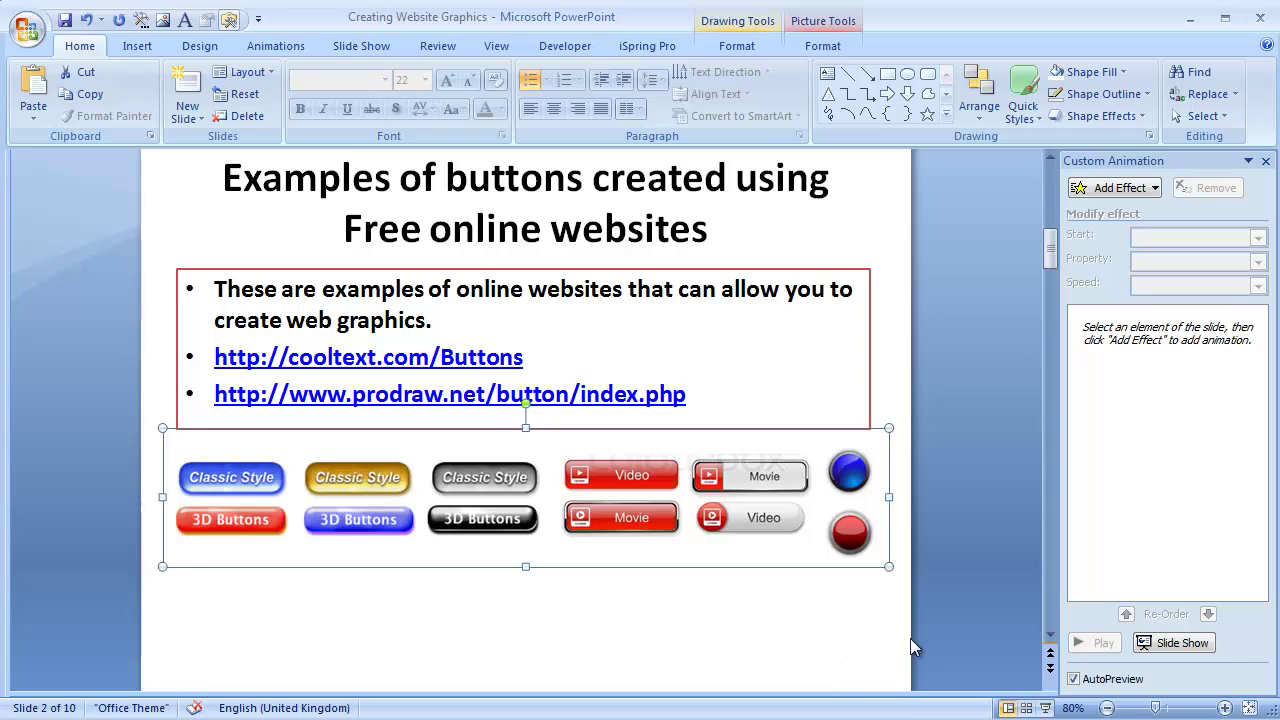
Return to the PowerPoint presentation and review the slides showing example website banners and buttons created in PowerPoint
{"action": "left_click", "coordinate": [1020, 606]}
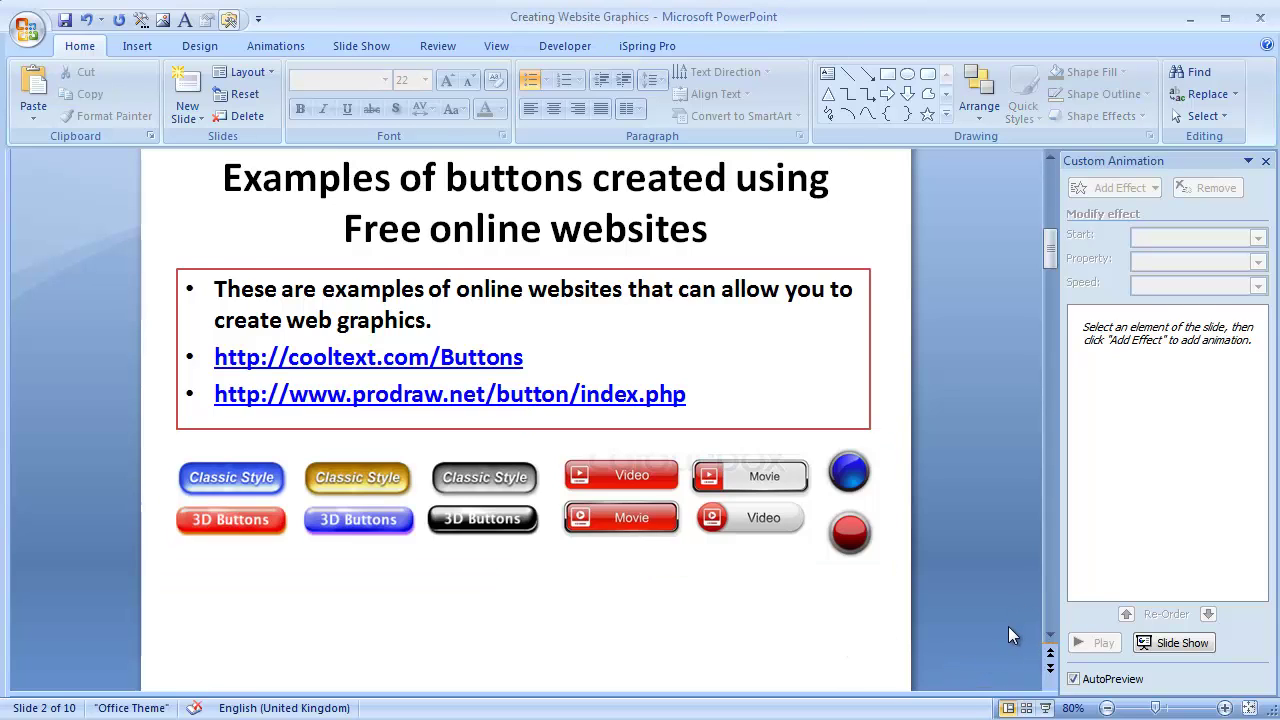
{"action": "scroll", "coordinate": [1009, 630], "scroll_direction": "down", "scroll_amount": 3}
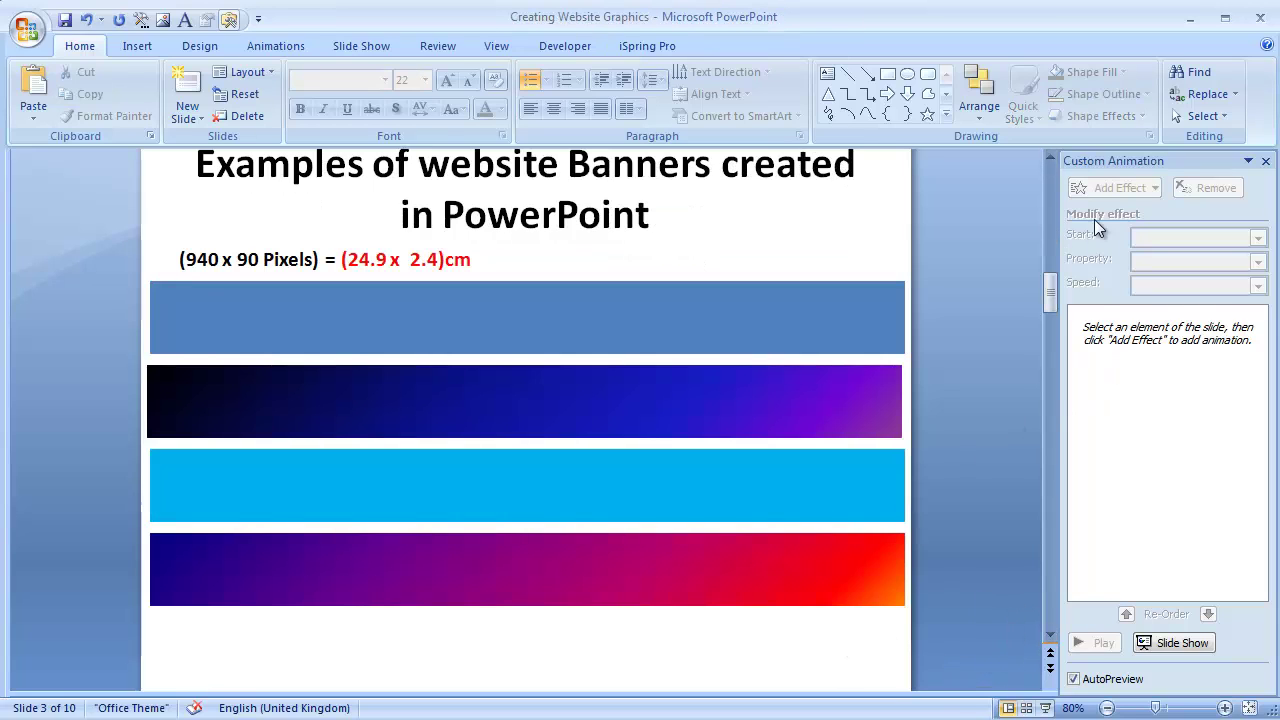
{"action": "left_click", "coordinate": [1050, 159]}
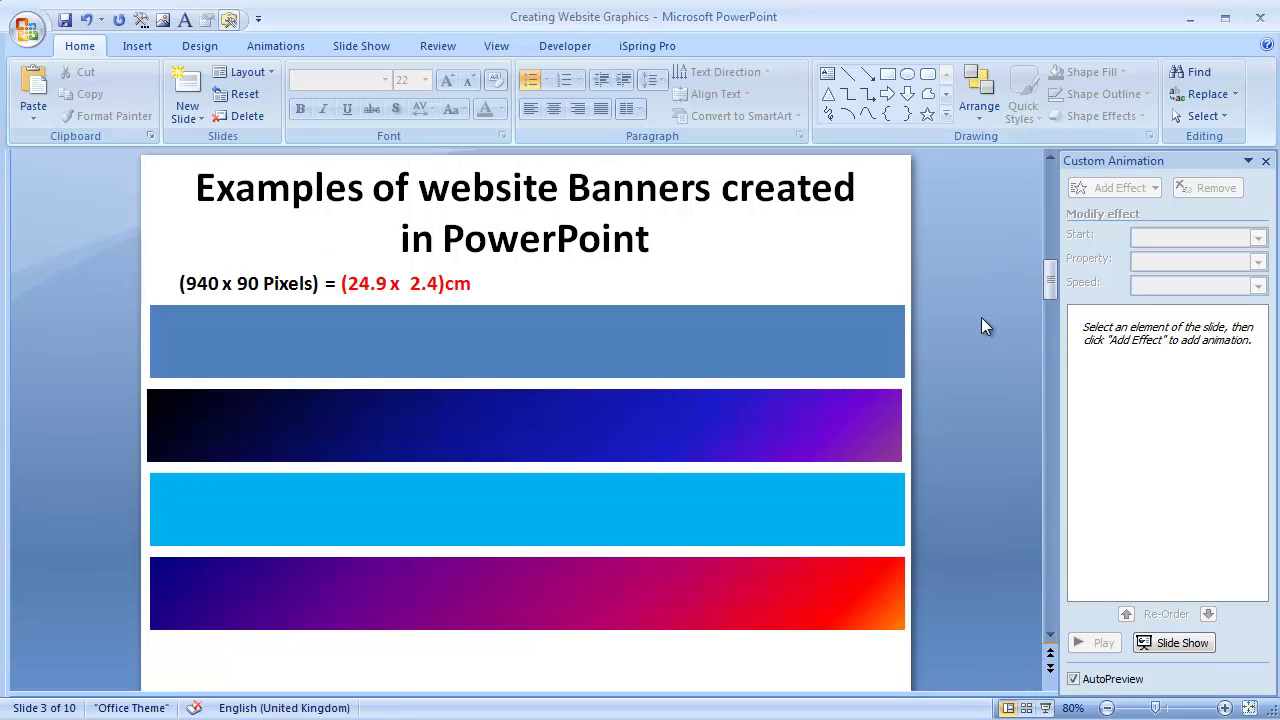
{"action": "scroll", "coordinate": [981, 318], "scroll_direction": "down", "scroll_amount": 3}
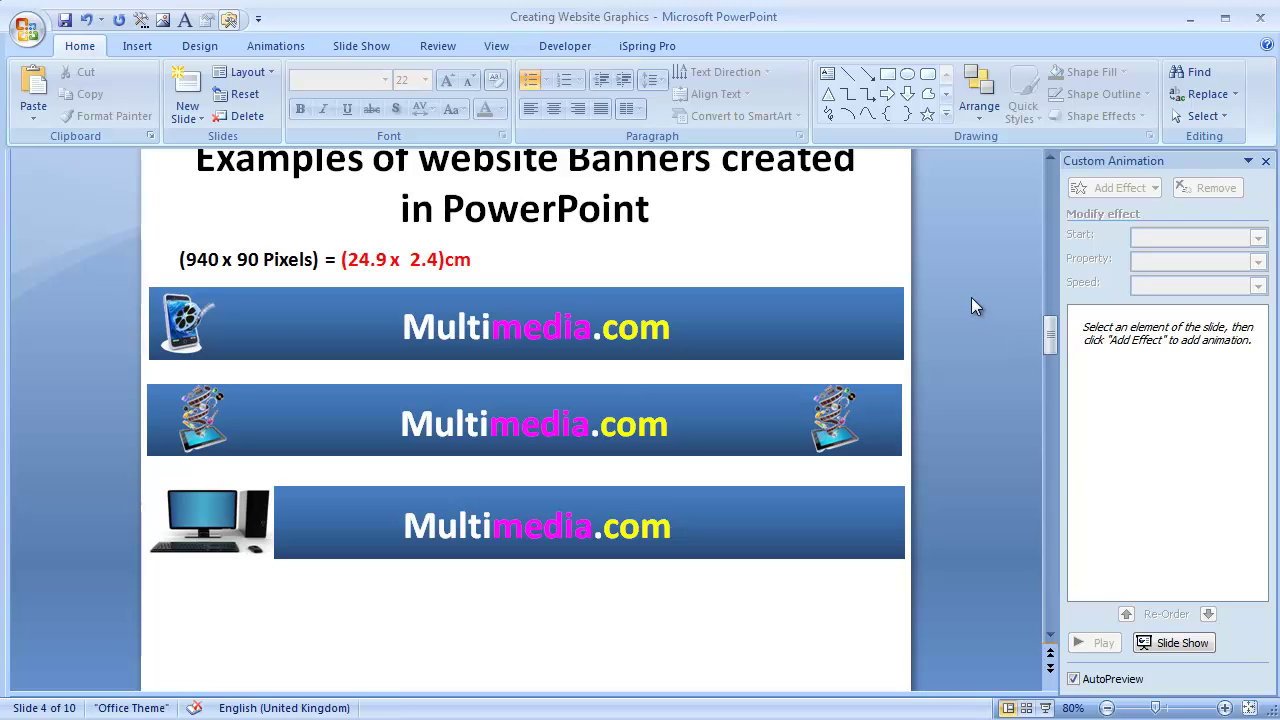
{"action": "scroll", "coordinate": [971, 297], "scroll_direction": "down", "scroll_amount": 3}
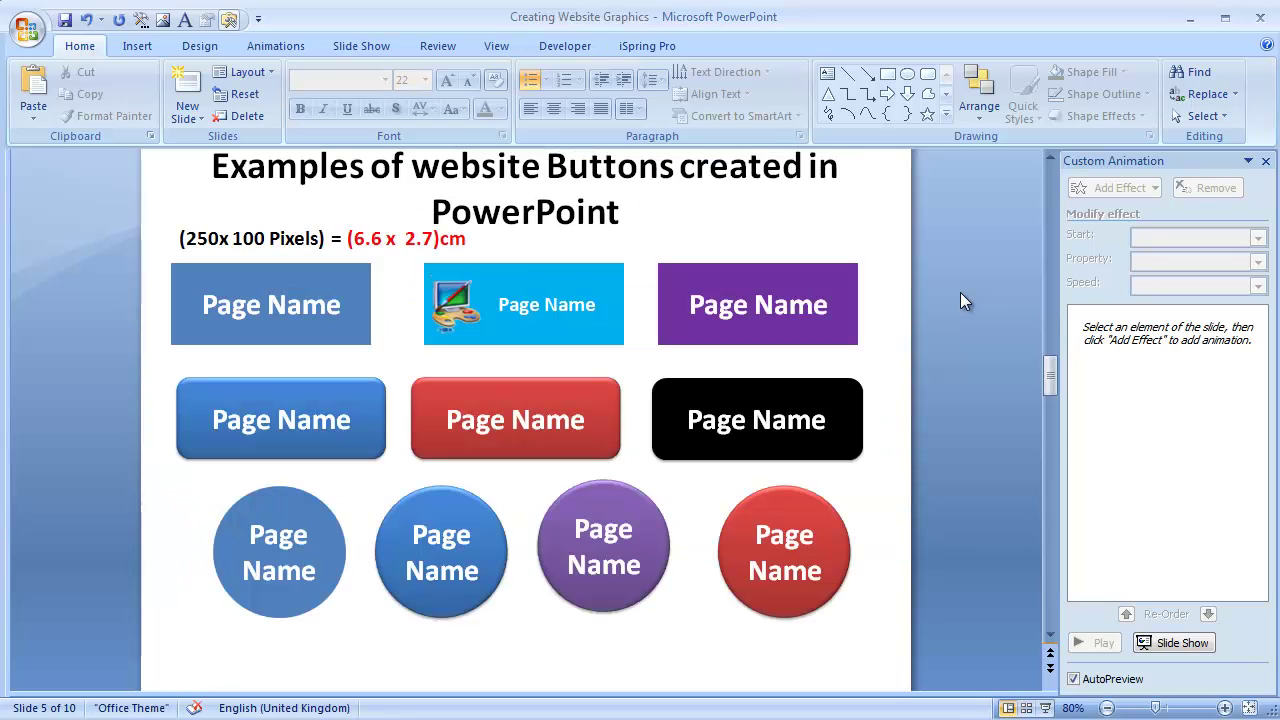
{"action": "left_click", "coordinate": [1049, 159]}
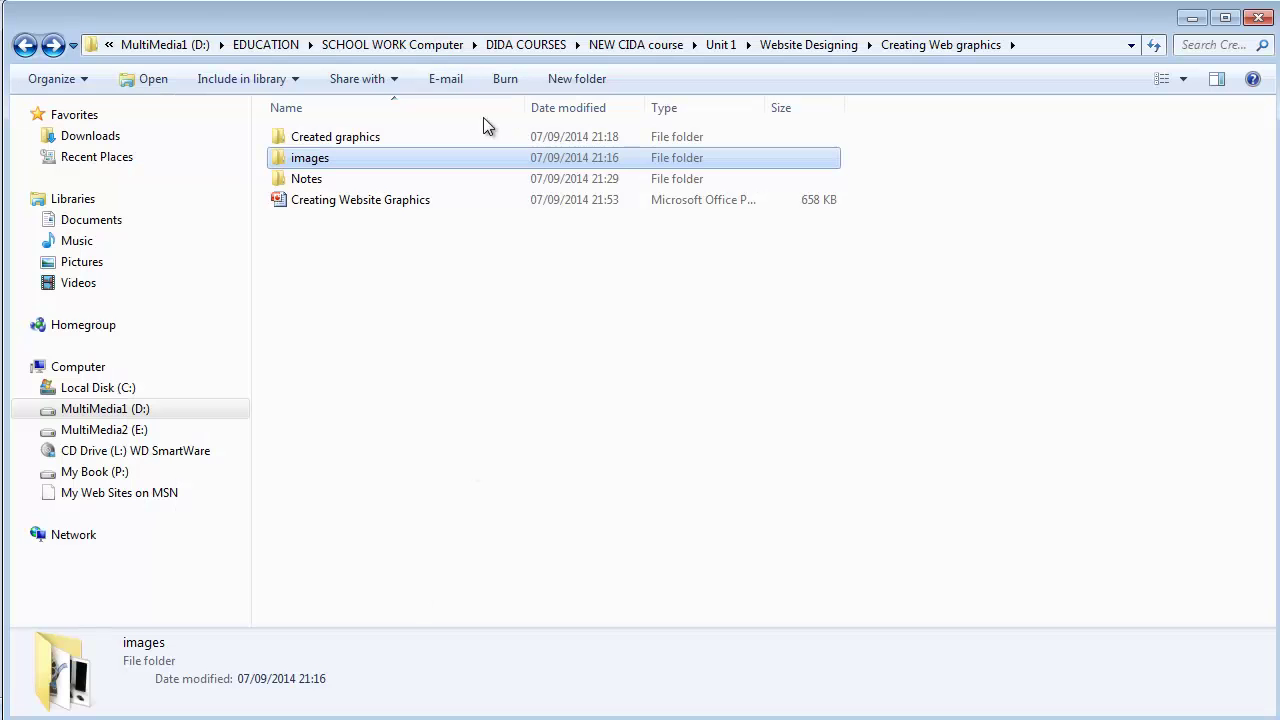
In Windows Explorer, open the Created graphics folder and preview its banner images in Windows Photo Viewer, starting from Banner 1
{"action": "double_click", "coordinate": [322, 138]}
{"action": "right_click", "coordinate": [346, 160]}
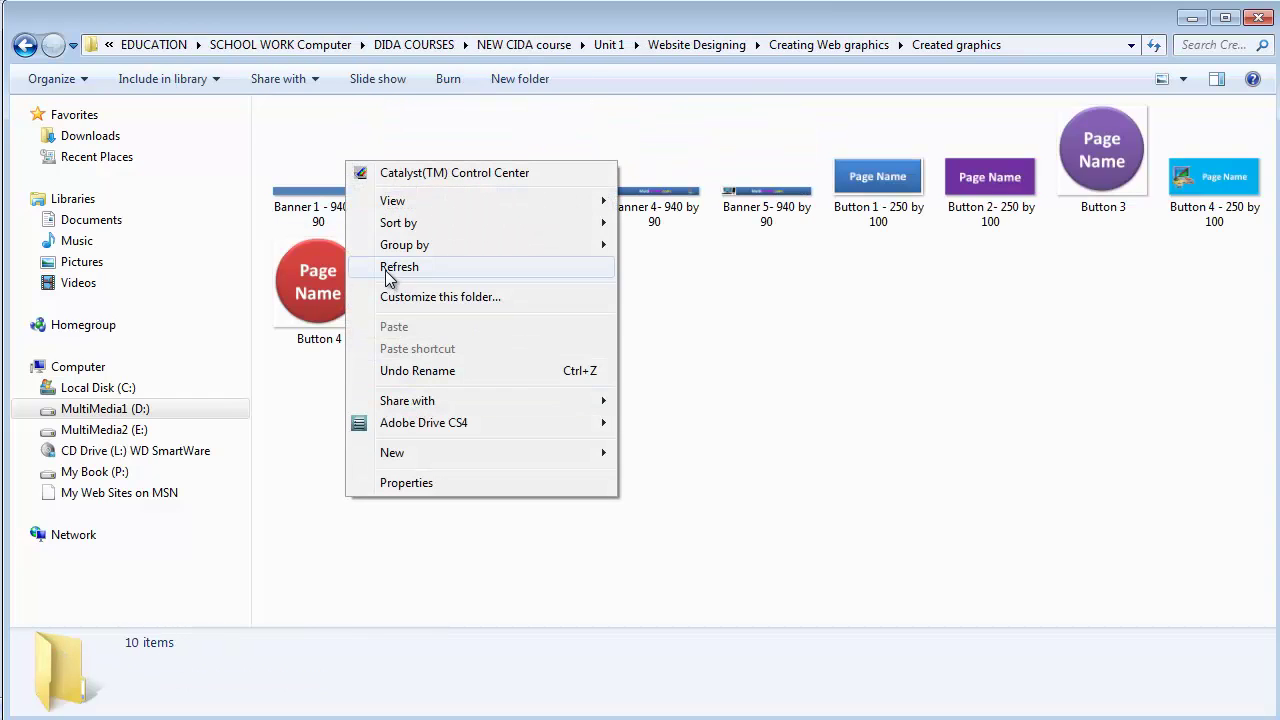
{"action": "right_click", "coordinate": [310, 197]}
{"action": "mouse_move", "coordinate": [395, 475]}
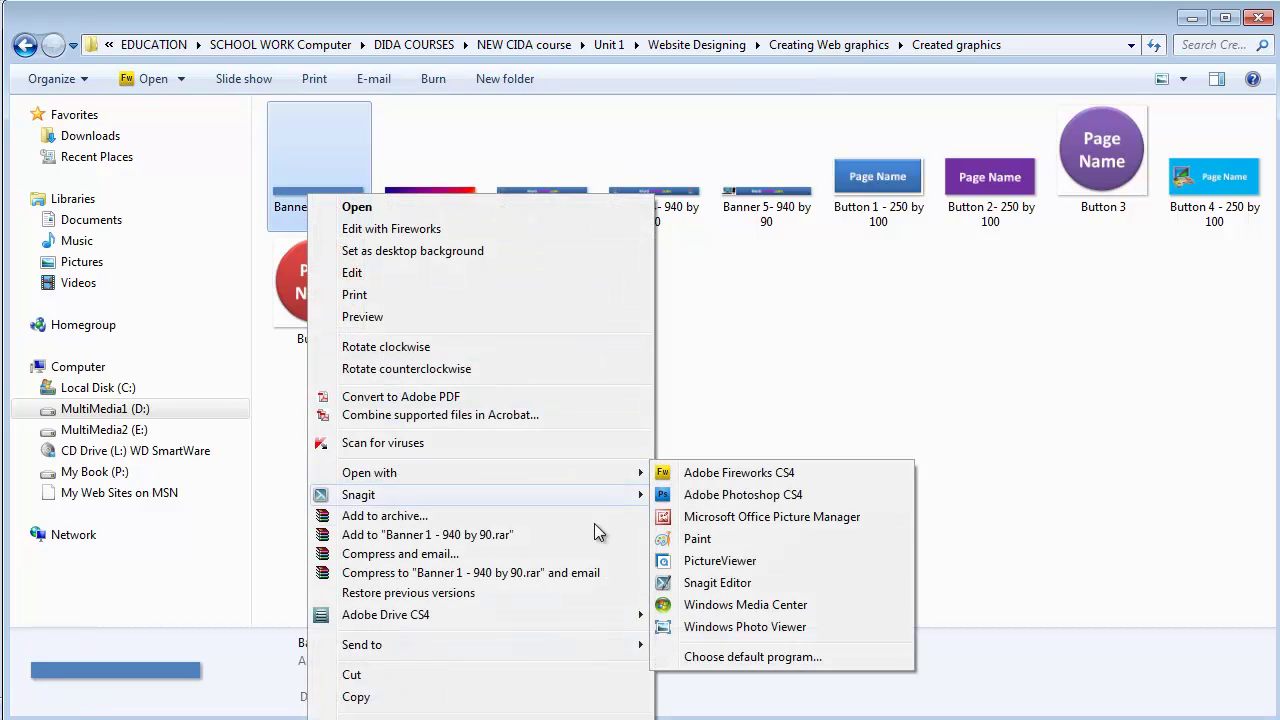
{"action": "left_click", "coordinate": [695, 624]}
{"action": "left_click", "coordinate": [688, 697]}
{"action": "left_click", "coordinate": [688, 697]}
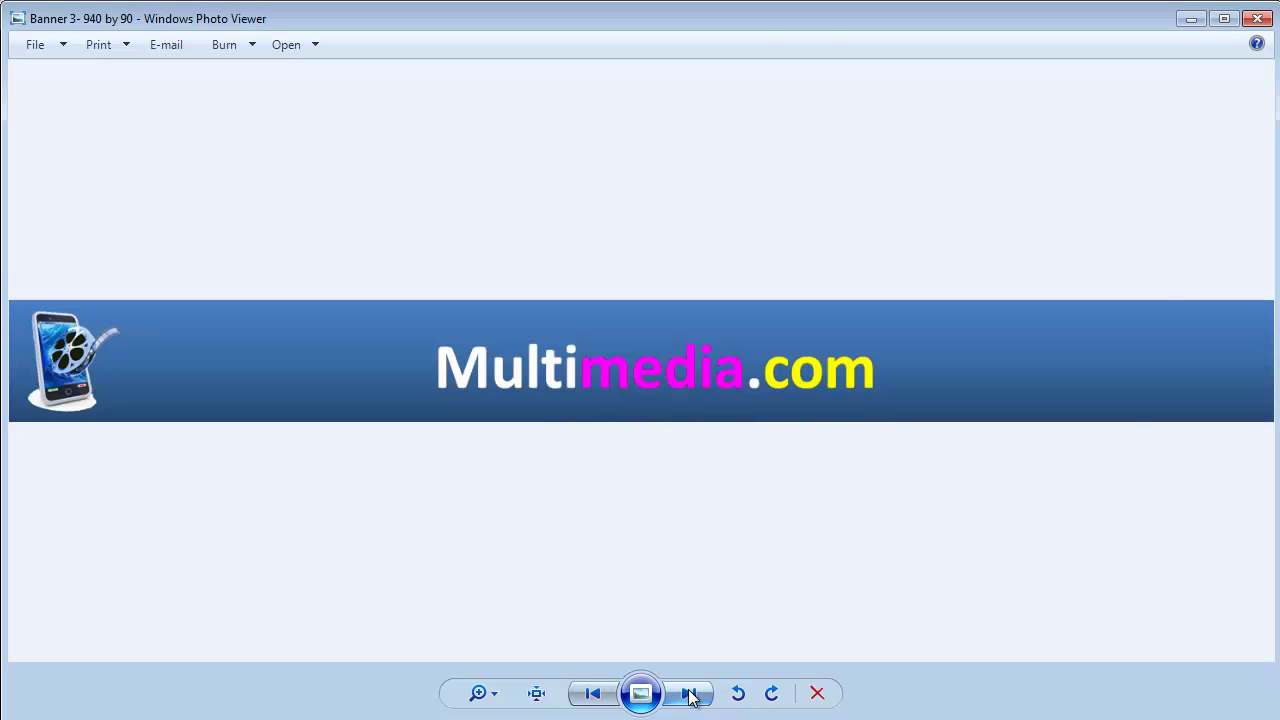
{"action": "left_click", "coordinate": [690, 697]}
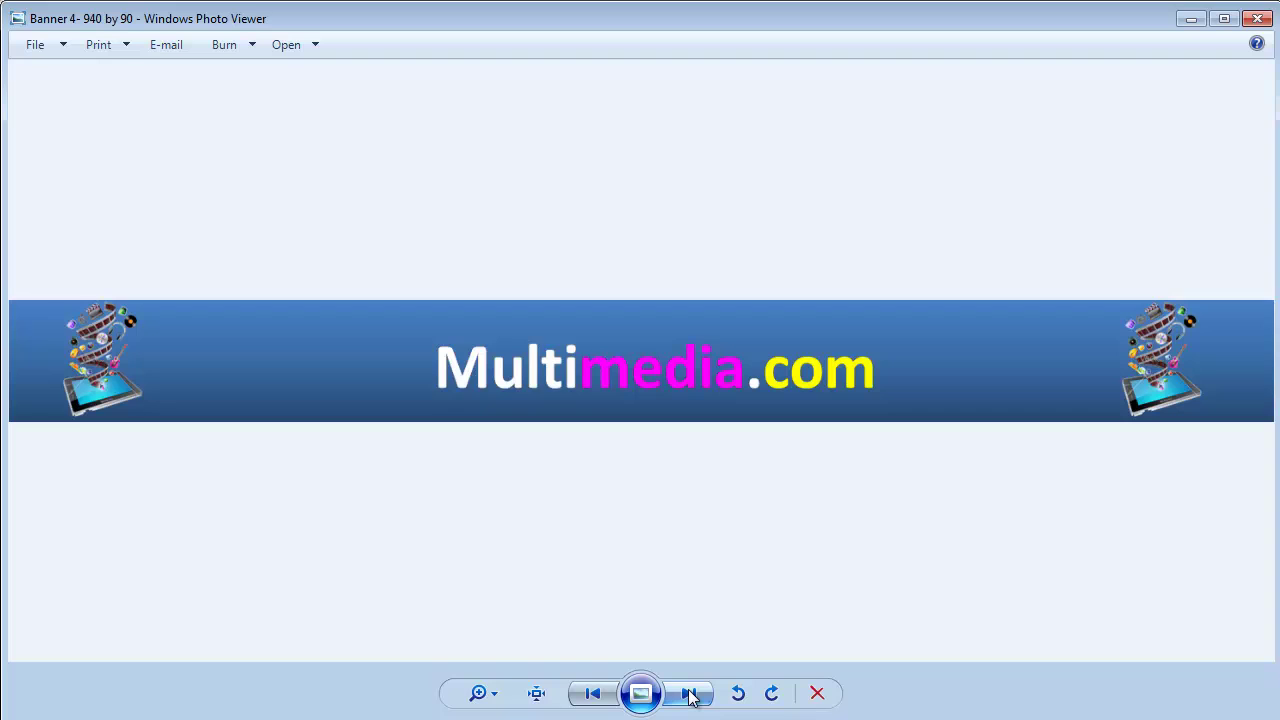
{"action": "left_click", "coordinate": [690, 697]}
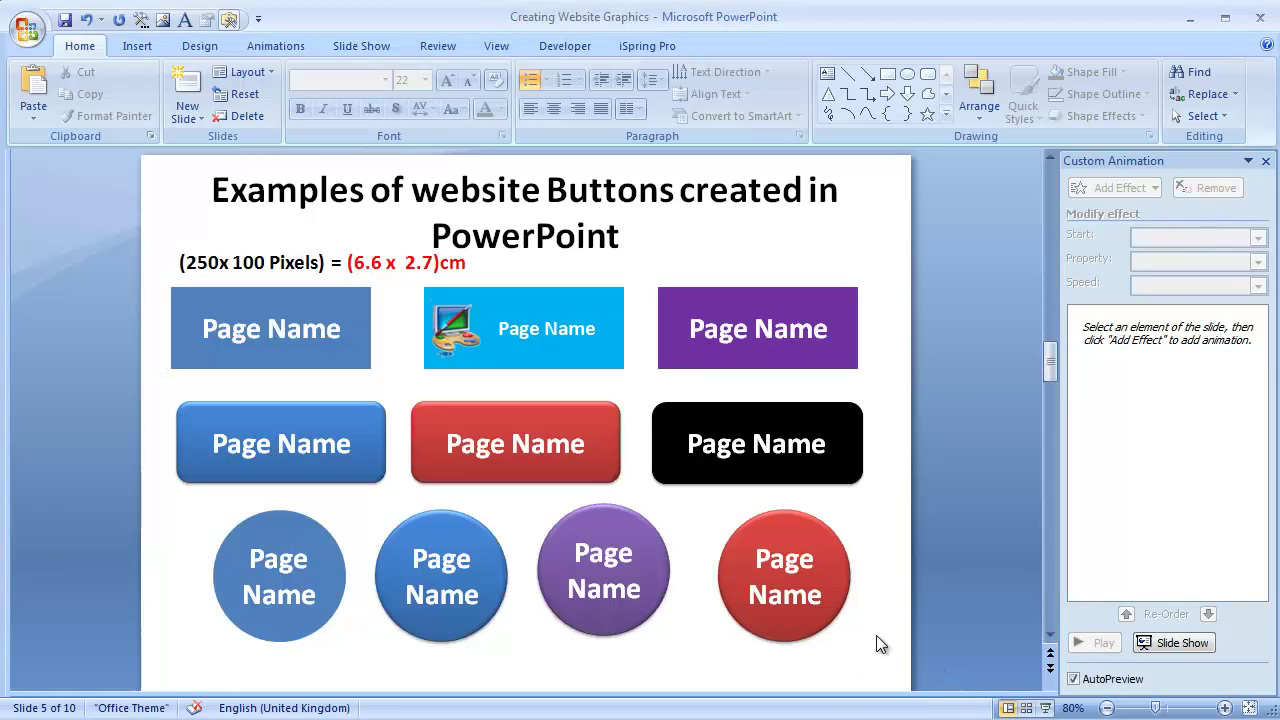
In the PowerPoint presentation, go to the slide titled "Using PowerPoint to create a website banner"
{"action": "scroll", "coordinate": [1001, 648], "scroll_direction": "down", "scroll_amount": 1}
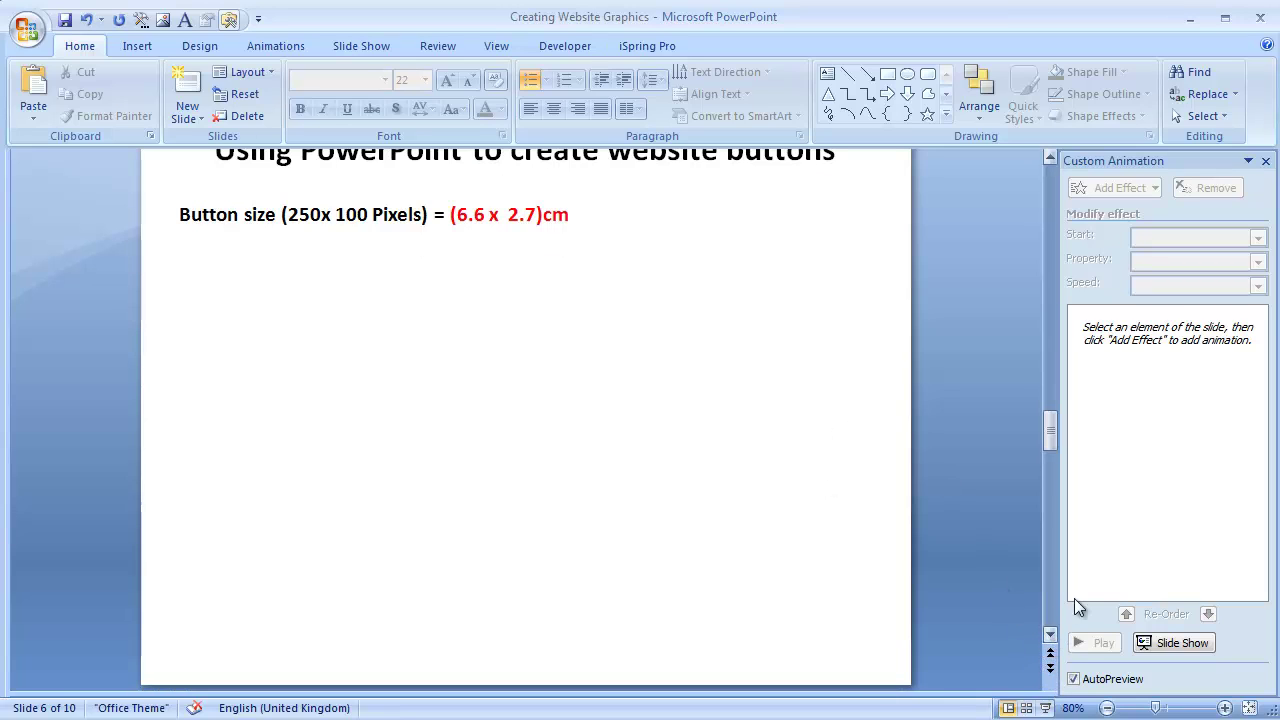
{"action": "scroll", "coordinate": [1013, 474], "scroll_direction": "down", "scroll_amount": 3}
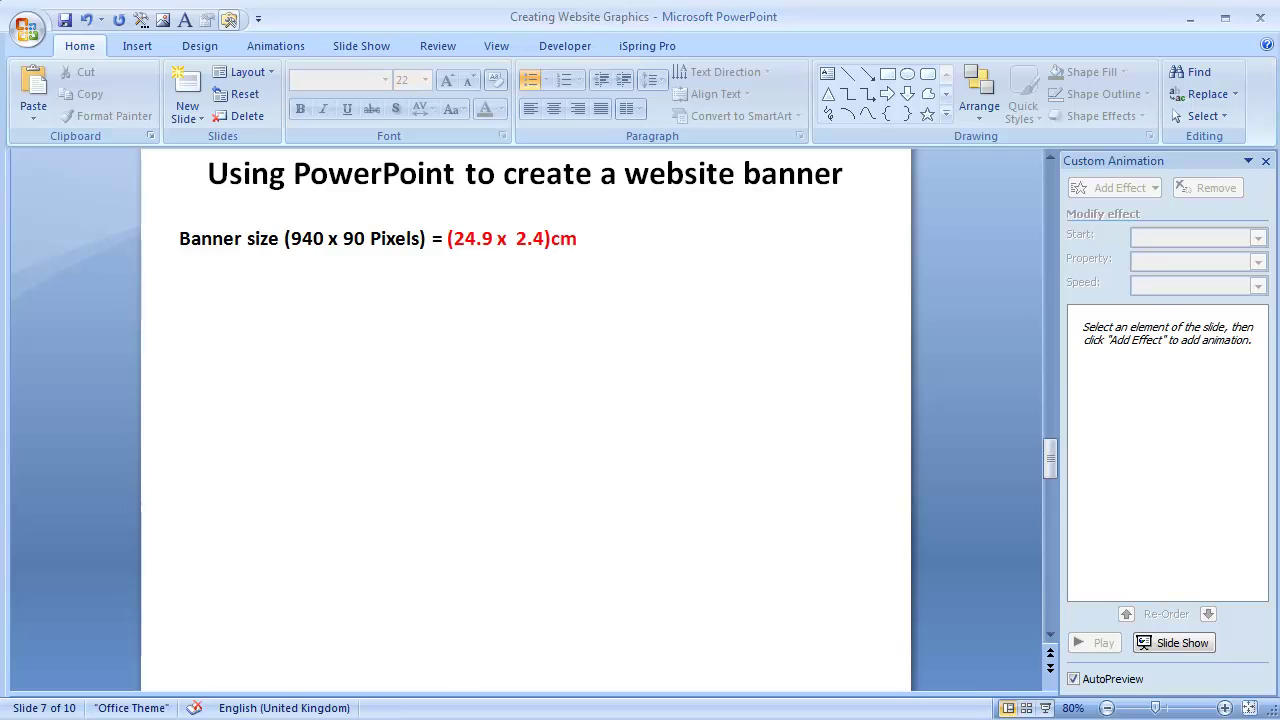
Convert 800 pixels to centimetres in the browser's UnitConversion.org calculator and return to the PowerPoint presentation
{"action": "key", "text": "alt+Tab"}
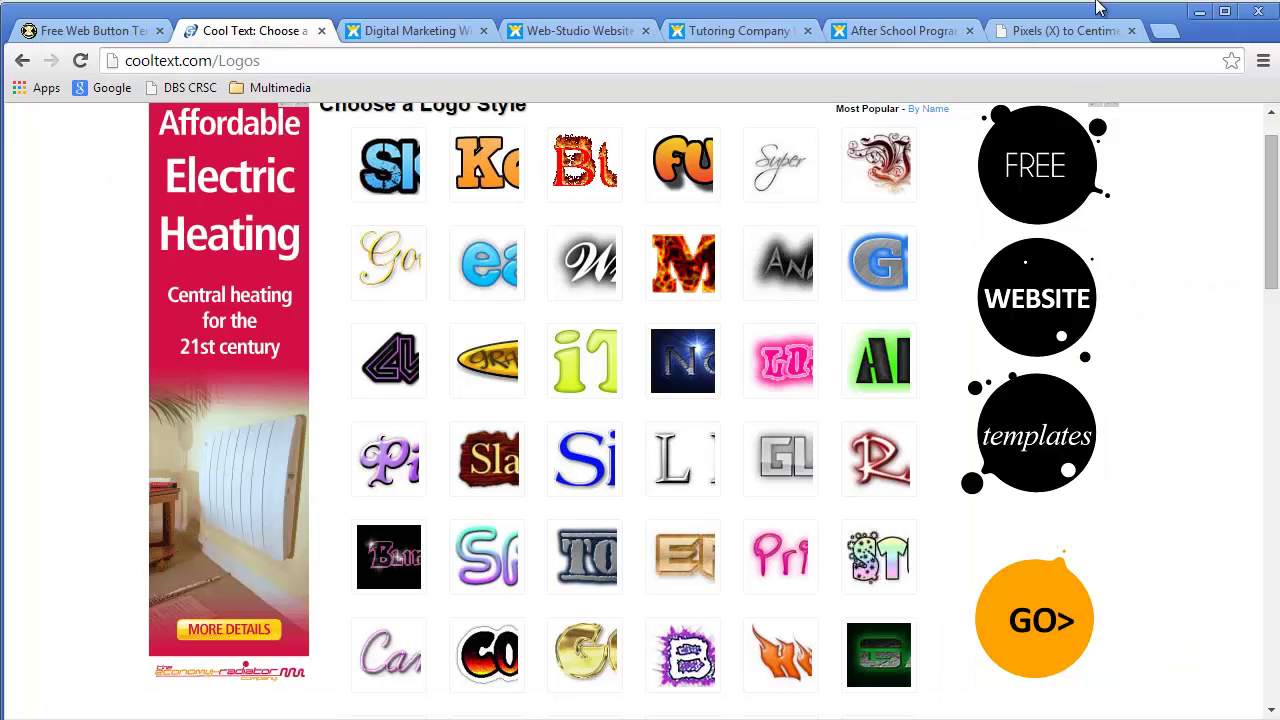
{"action": "left_click", "coordinate": [1068, 36]}
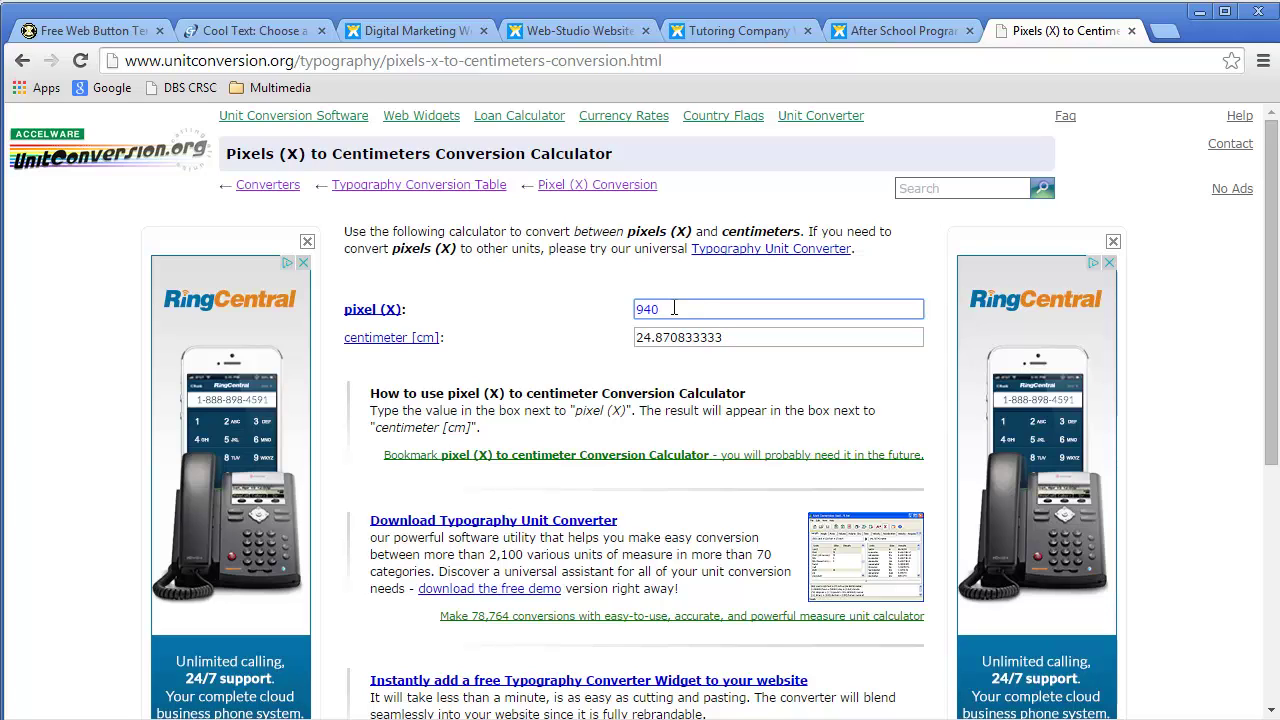
{"action": "left_click_drag", "start_coordinate": [655, 309], "coordinate": [620, 316]}
{"action": "type", "text": "800"}
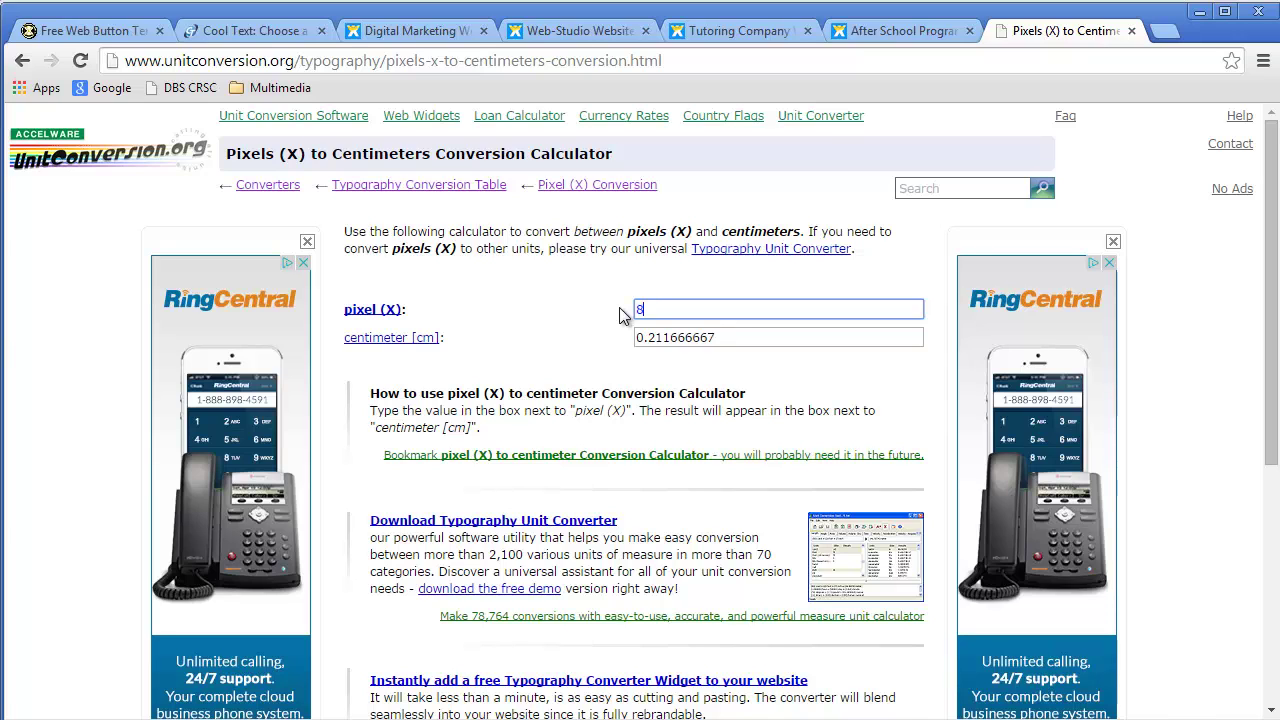
{"action": "left_click", "coordinate": [697, 367]}
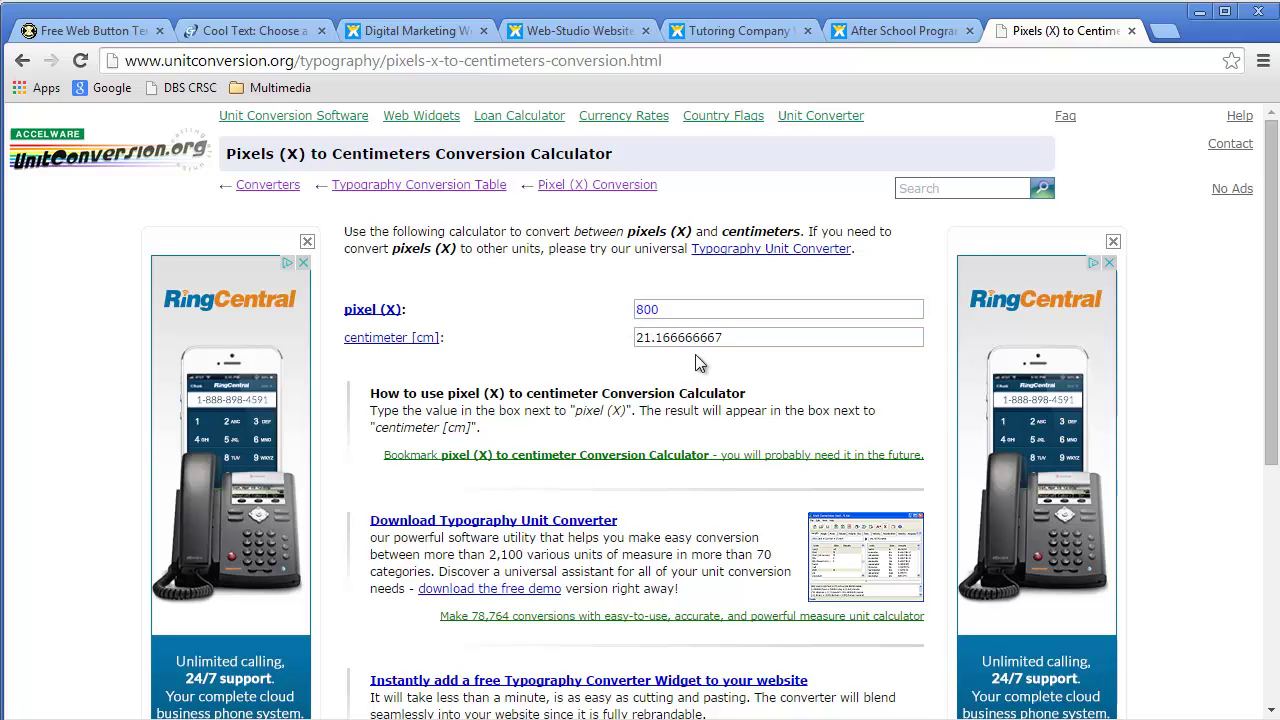
{"action": "key", "text": "alt+Tab"}
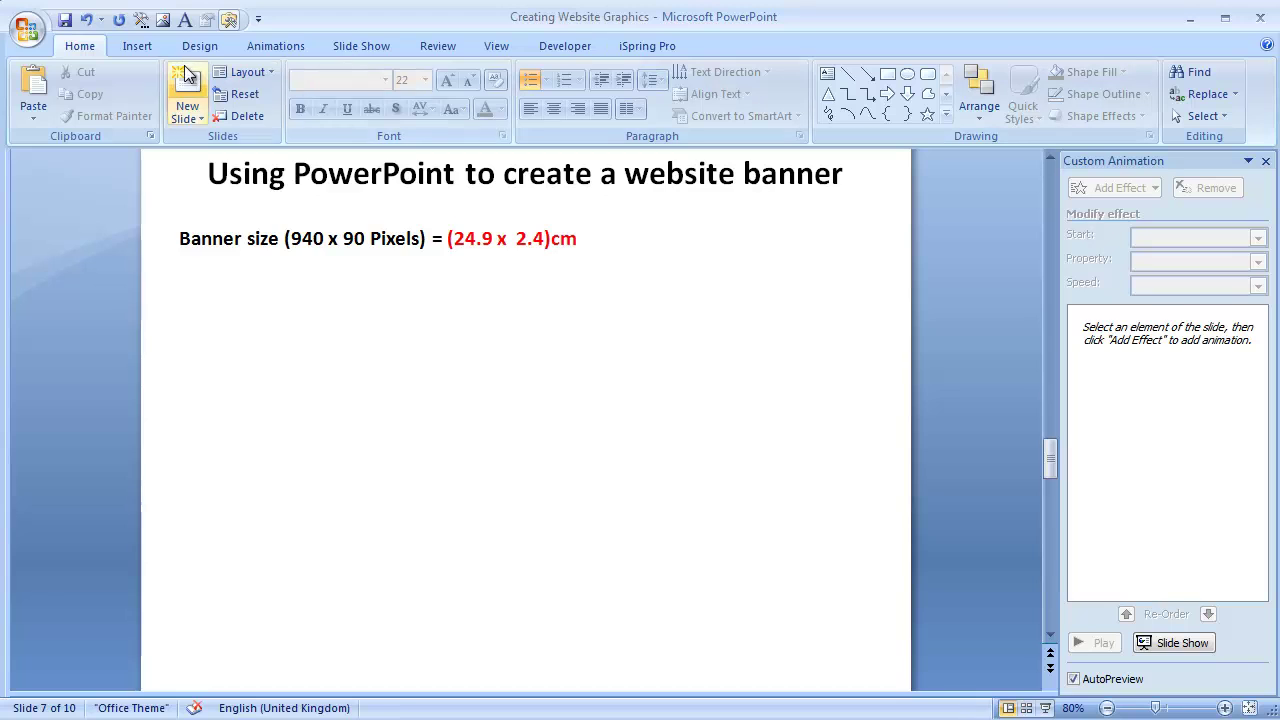
Draw a rectangle about 21.4 cm wide and 2.8 cm high below the banner size text
{"action": "left_click", "coordinate": [140, 46]}
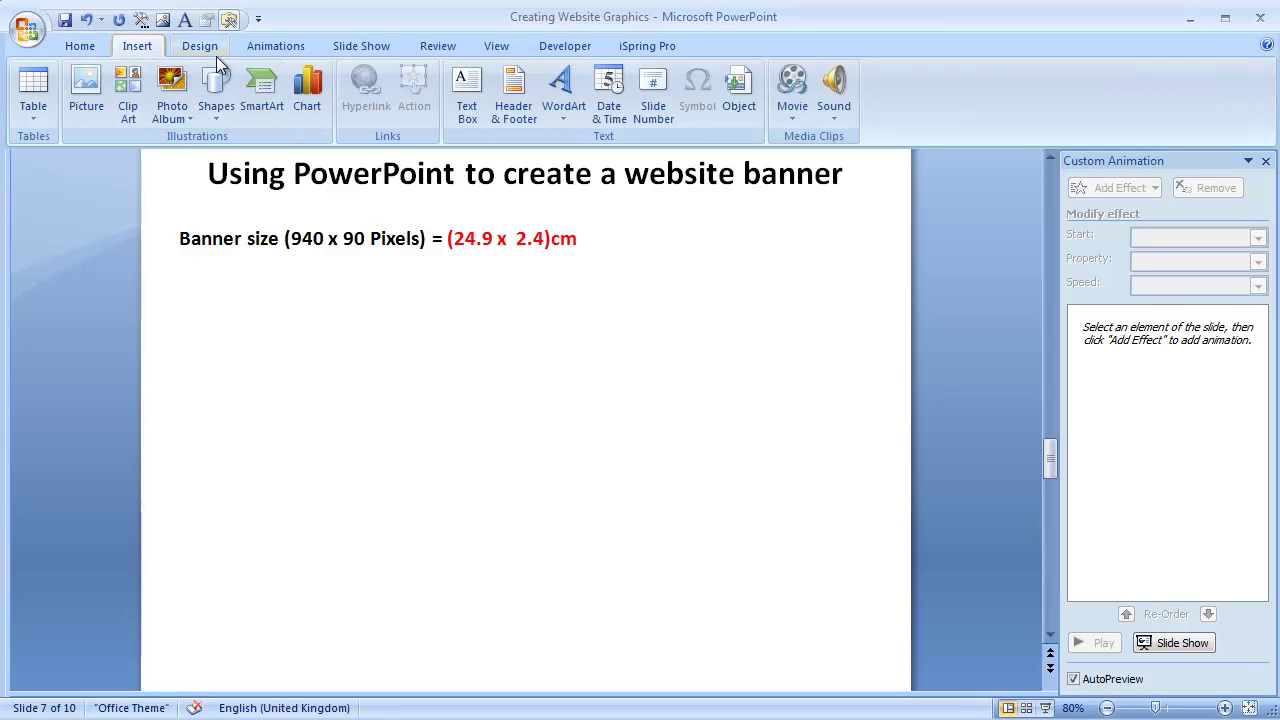
{"action": "left_click", "coordinate": [215, 112]}
{"action": "left_click", "coordinate": [268, 159]}
{"action": "left_click_drag", "start_coordinate": [200, 298], "coordinate": [851, 384]}
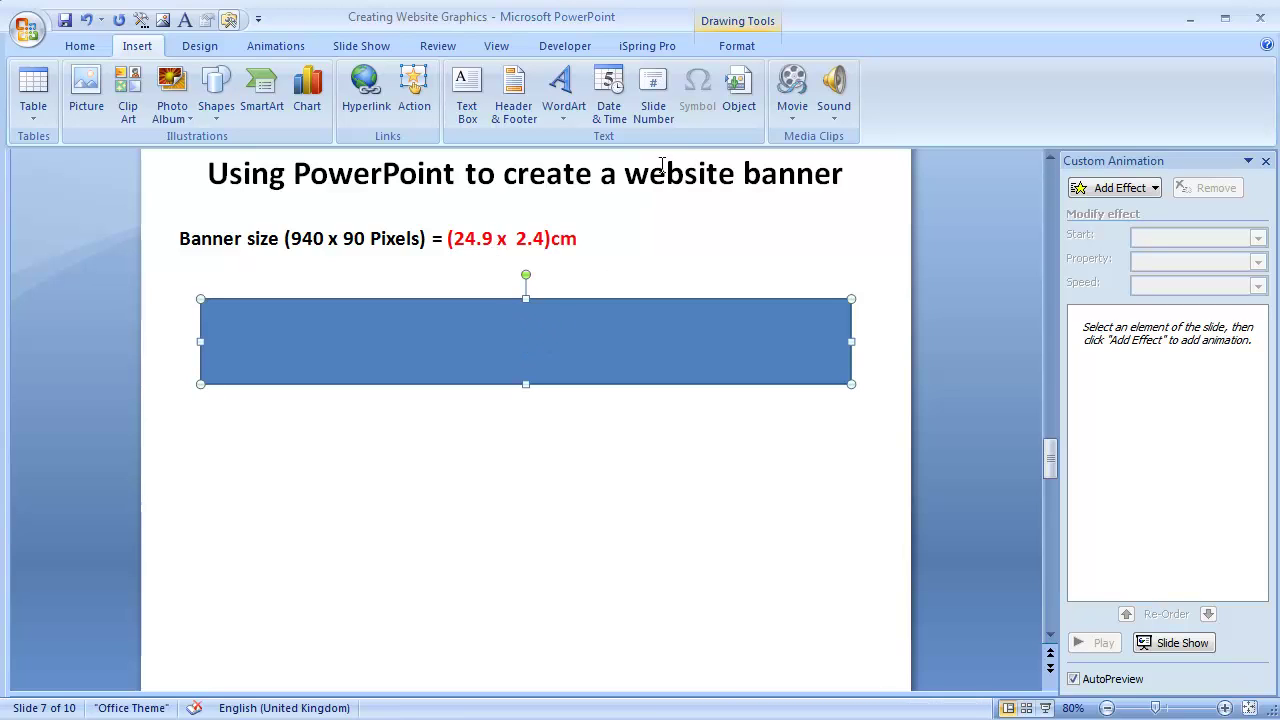
Set the rectangle's width to 24.9 cm and move it back within the slide's width
{"action": "left_click", "coordinate": [737, 46]}
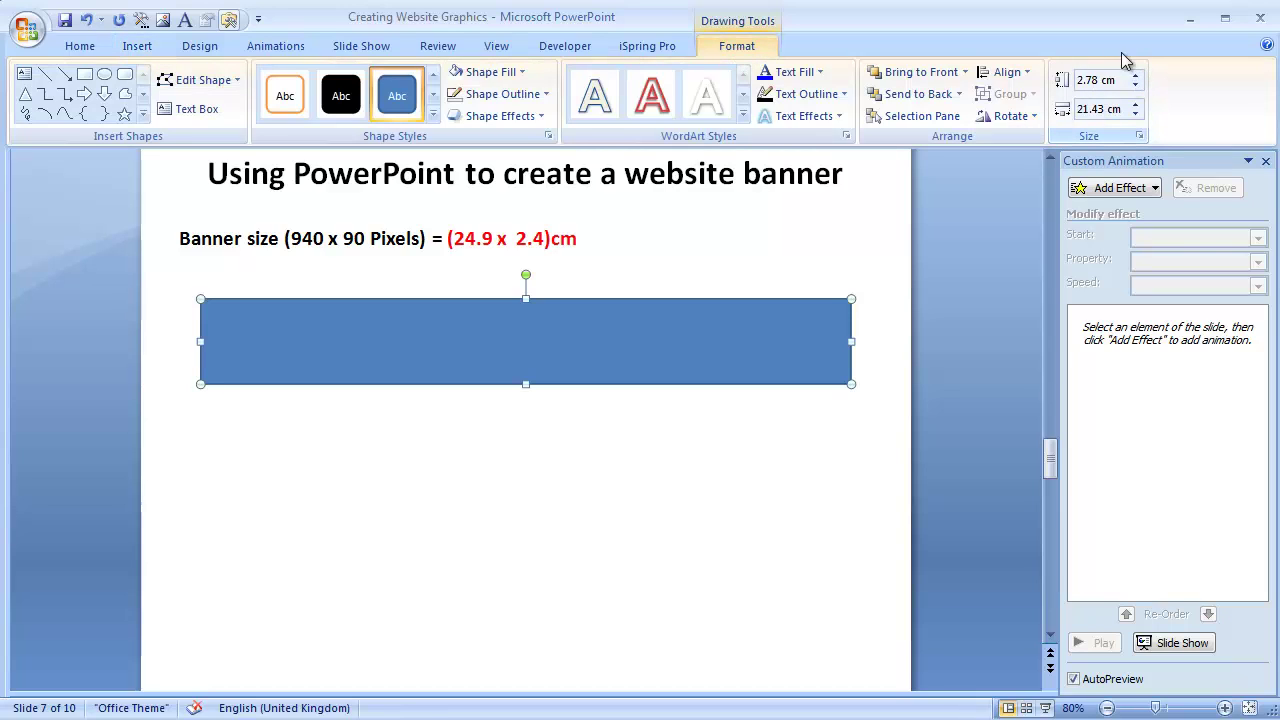
{"action": "left_click", "coordinate": [1122, 109]}
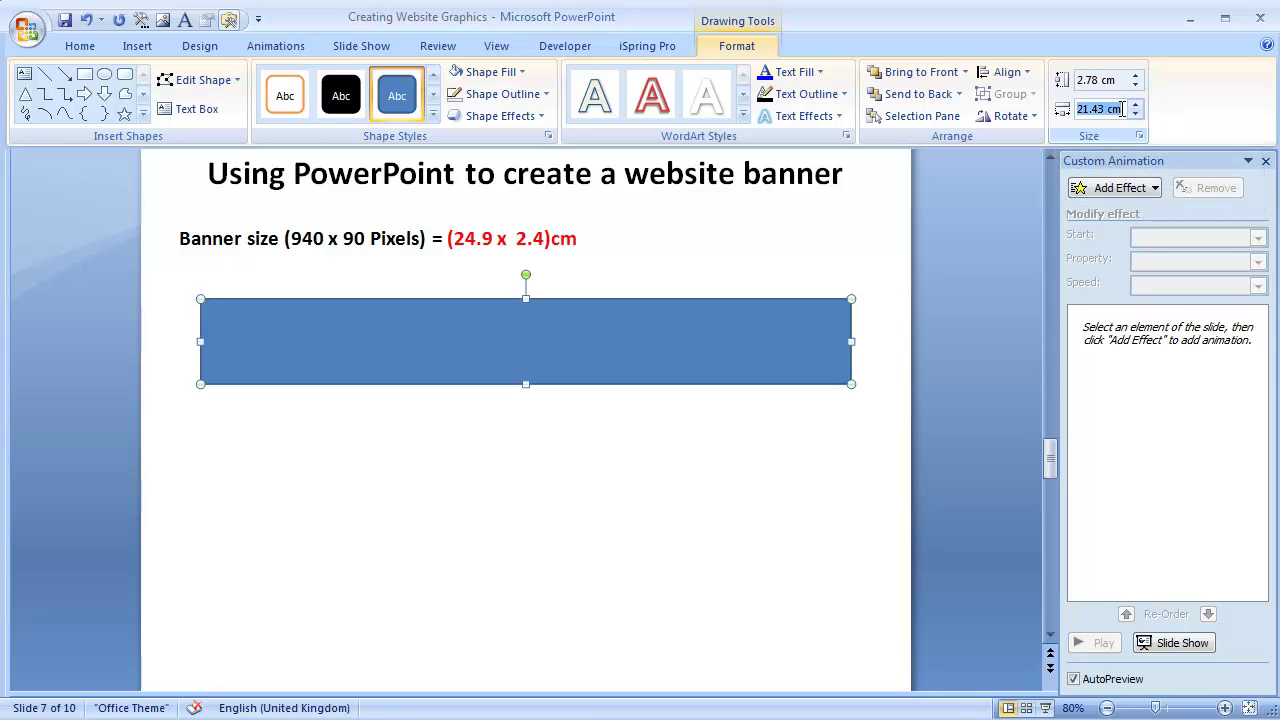
{"action": "type", "text": "24.9"}
{"action": "left_click", "coordinate": [672, 524]}
{"action": "left_click_drag", "start_coordinate": [654, 369], "coordinate": [624, 375]}
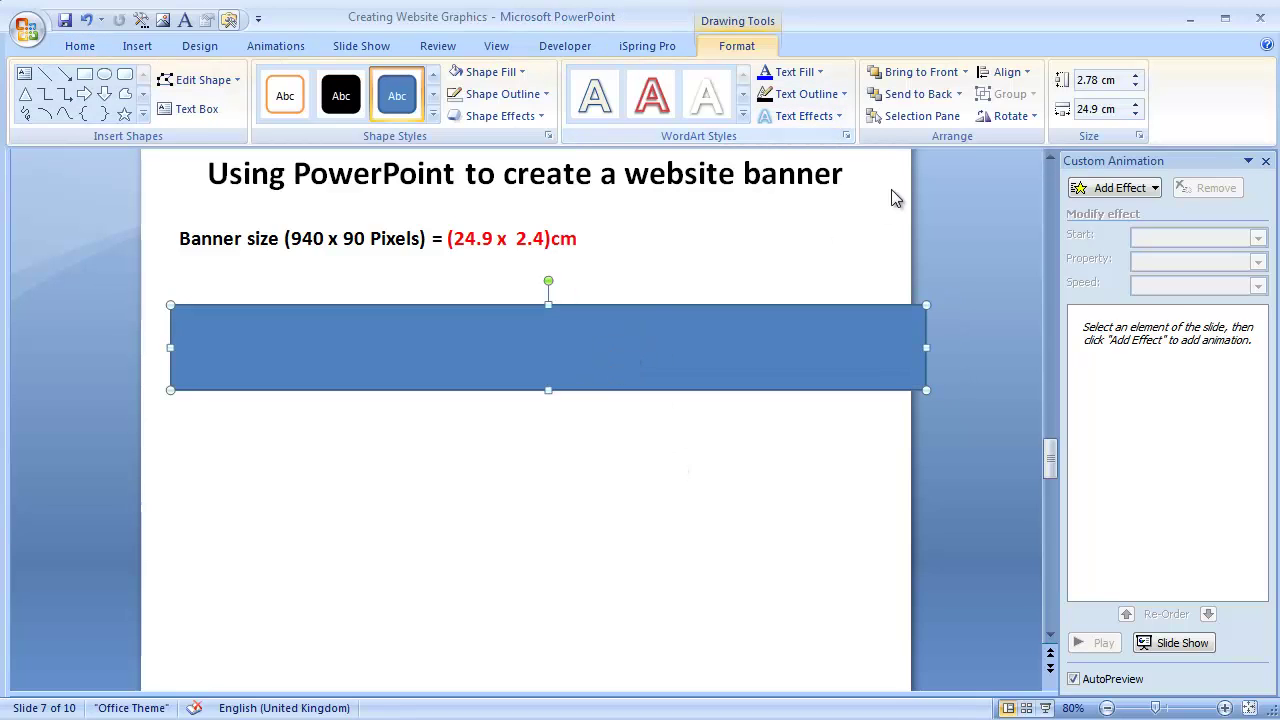
{"action": "left_click_drag", "start_coordinate": [603, 317], "coordinate": [588, 317]}
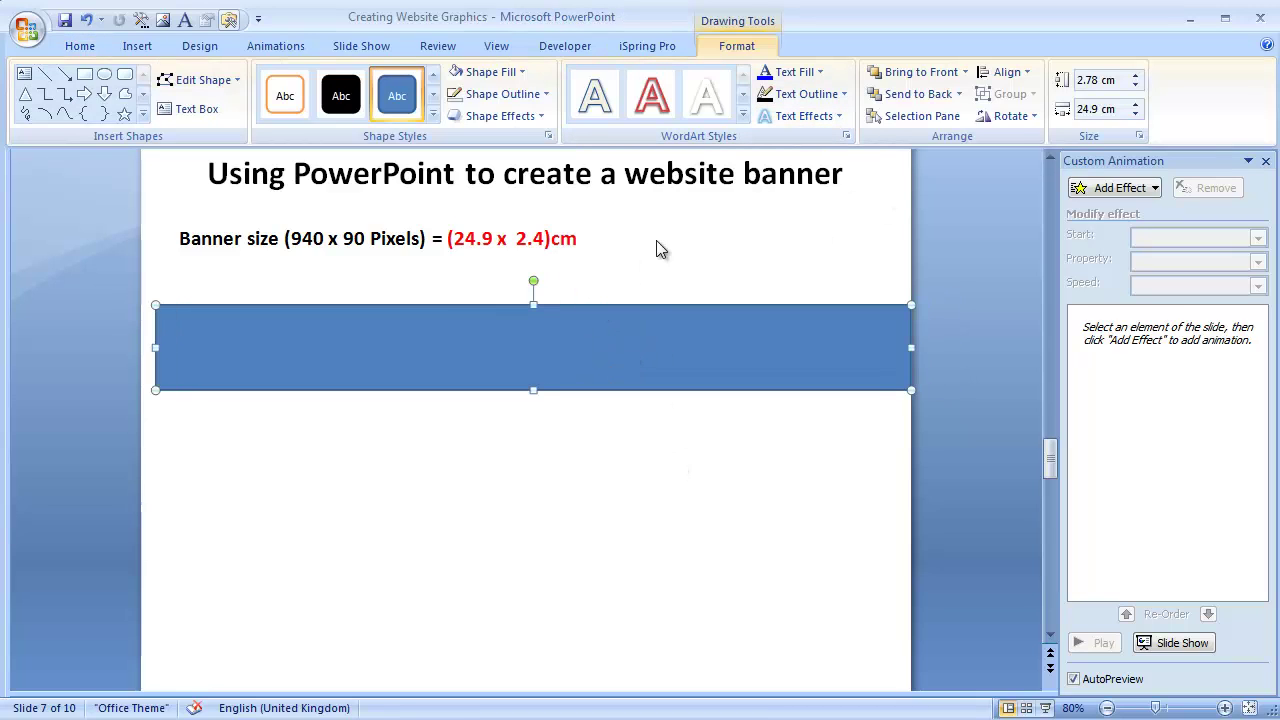
Set the rectangle's height to 2.4 cm and nudge it left so it fits centrally within the slide's width
{"action": "left_click", "coordinate": [1108, 80]}
{"action": "type", "text": "2"}
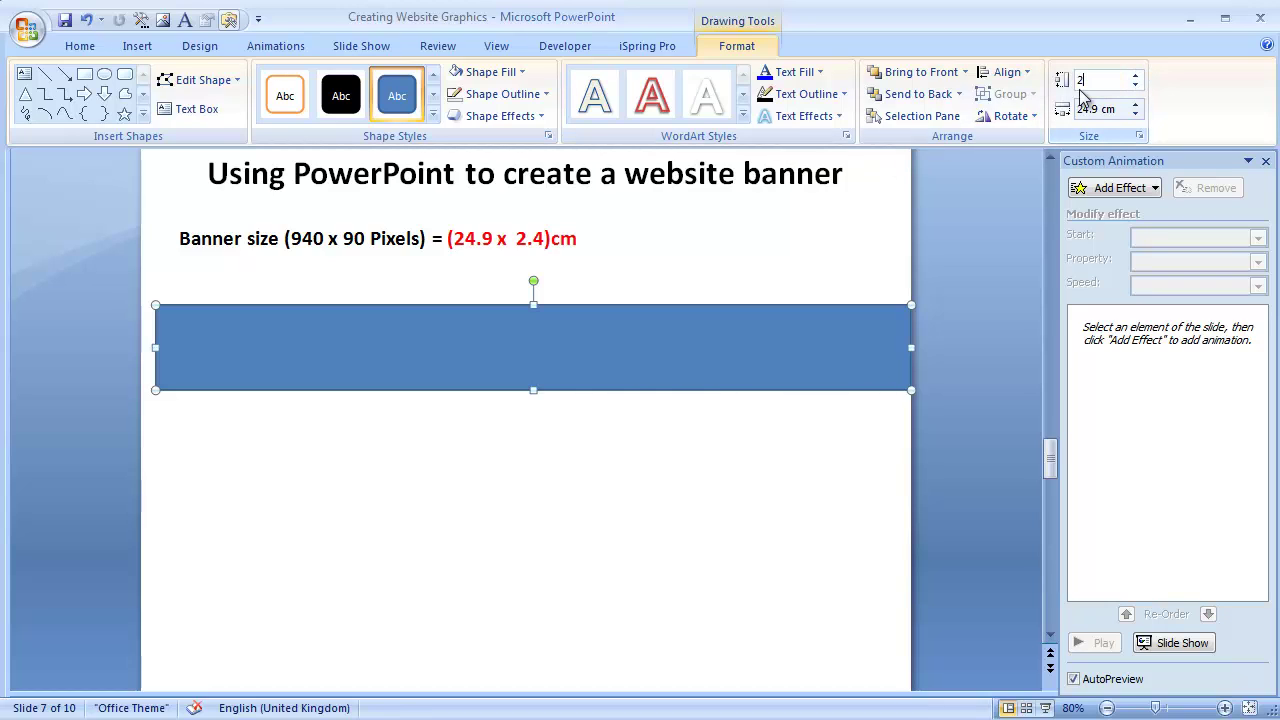
{"action": "type", "text": ".4"}
{"action": "left_click", "coordinate": [685, 476]}
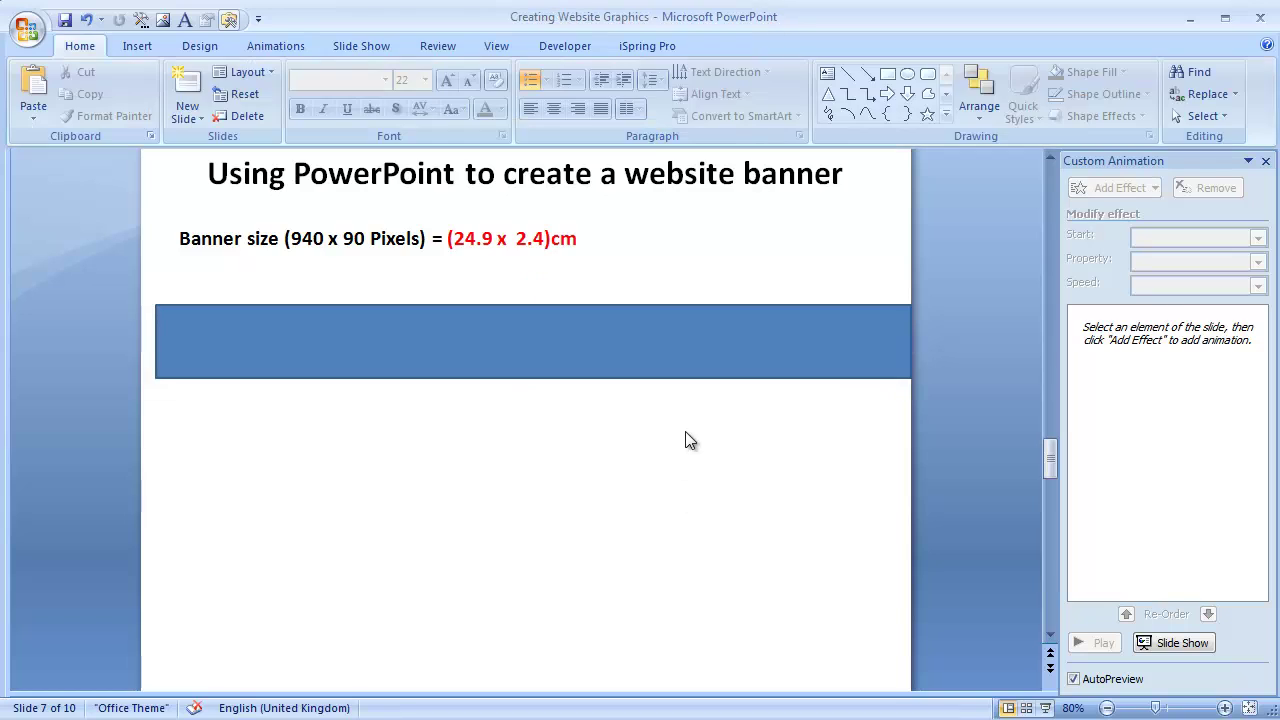
{"action": "mouse_move", "coordinate": [682, 336]}
{"action": "left_mouse_down"}
{"action": "mouse_move", "coordinate": [668, 340]}
{"action": "mouse_move", "coordinate": [677, 334]}
{"action": "left_mouse_up"}
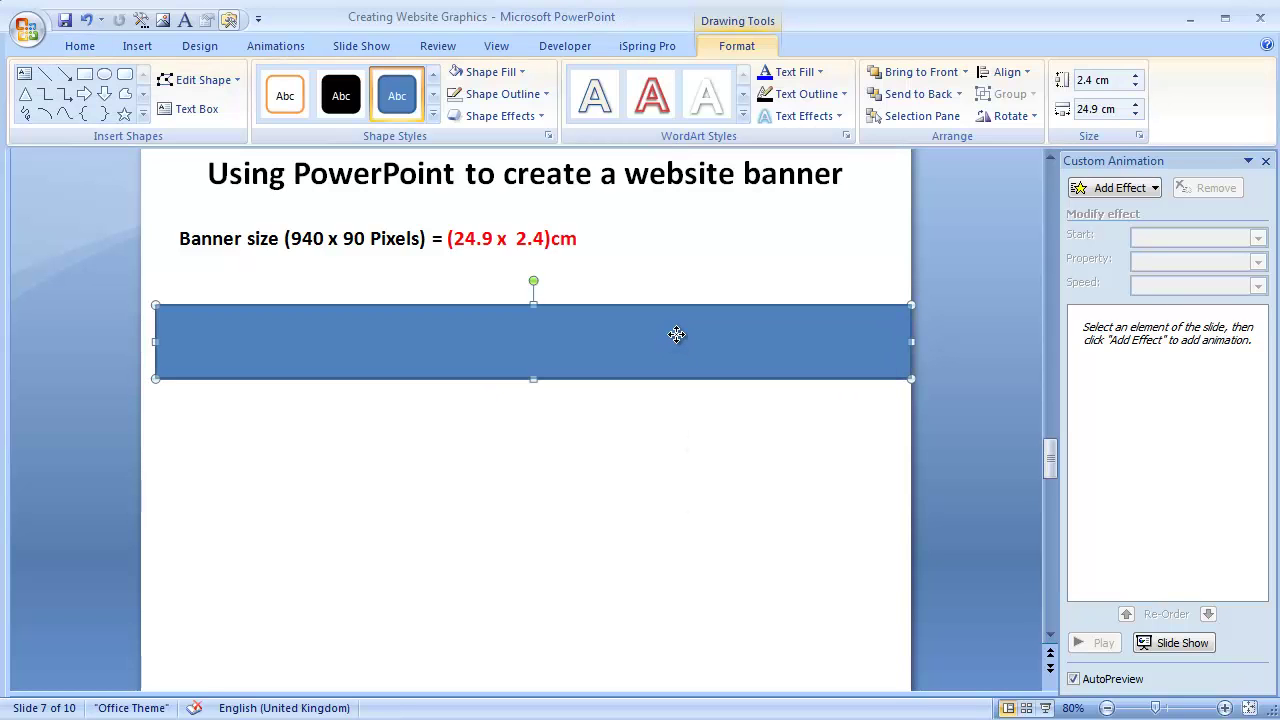
{"action": "key", "text": "Left"}
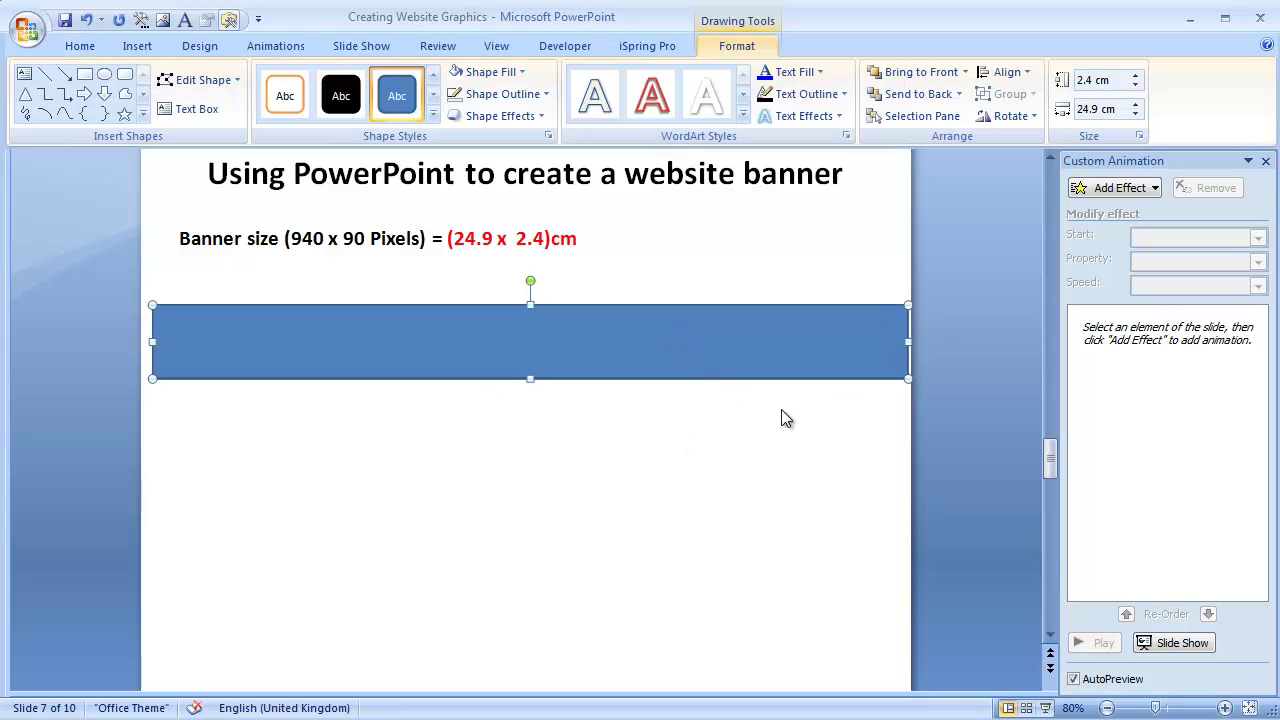
{"action": "key", "text": "Left"}
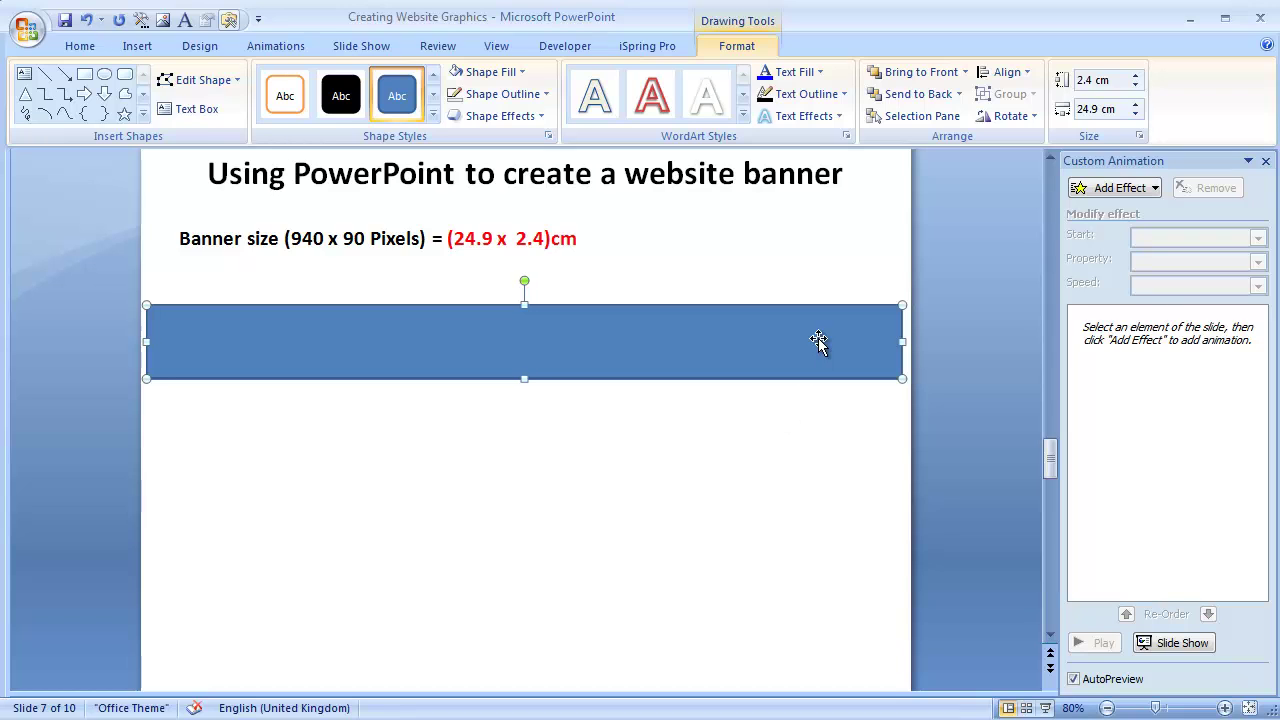
Remove the banner rectangle's outline and fill it with the dark blue theme colour
{"action": "left_click", "coordinate": [490, 95]}
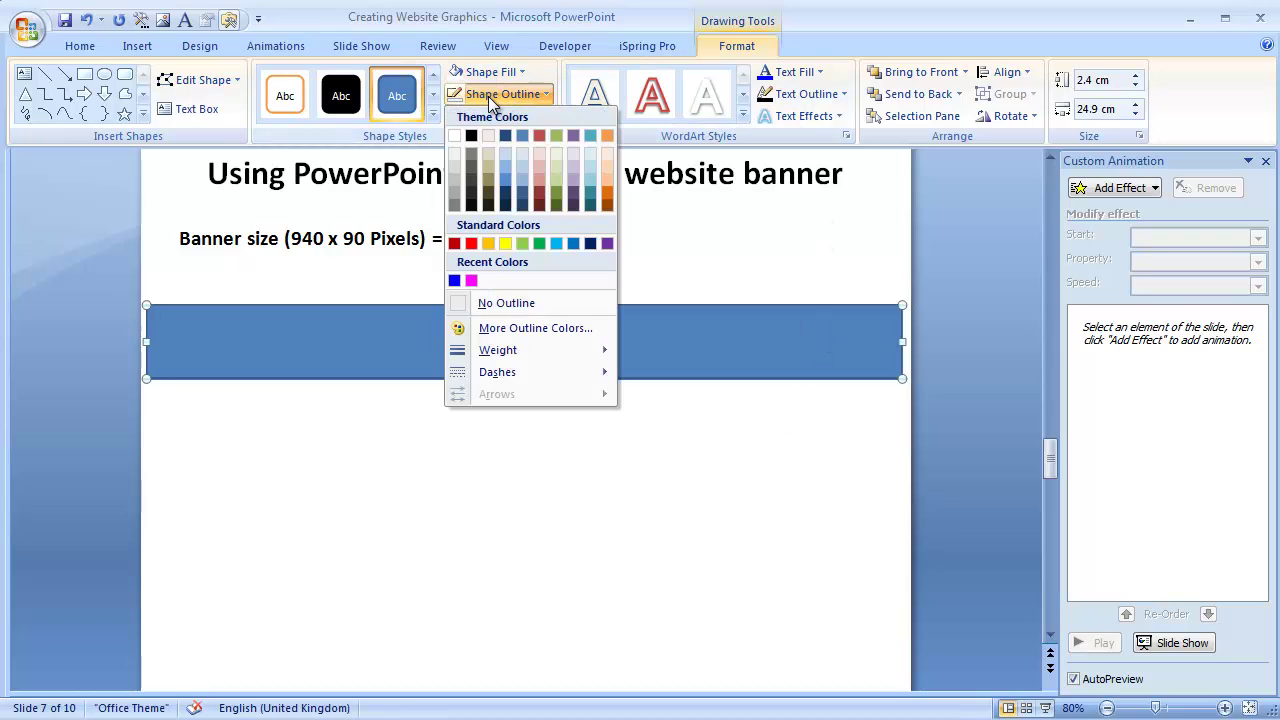
{"action": "left_click", "coordinate": [517, 304]}
{"action": "left_click", "coordinate": [557, 520]}
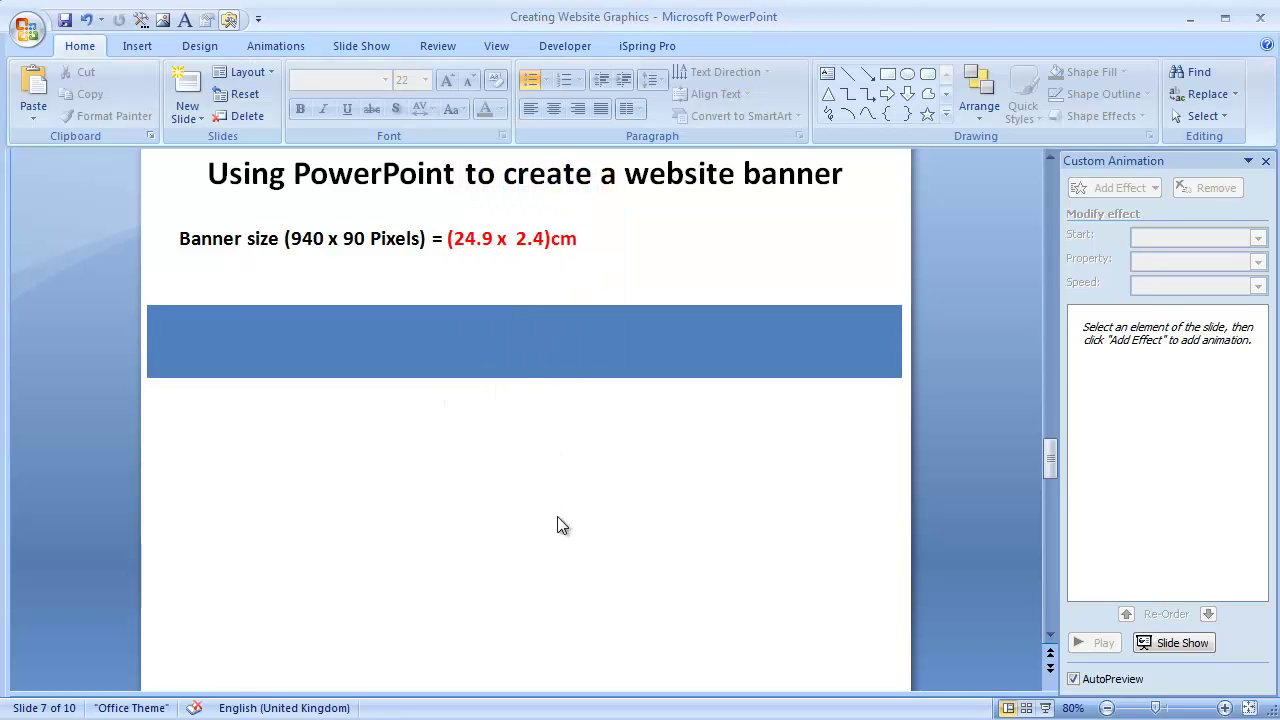
{"action": "left_click", "coordinate": [565, 338]}
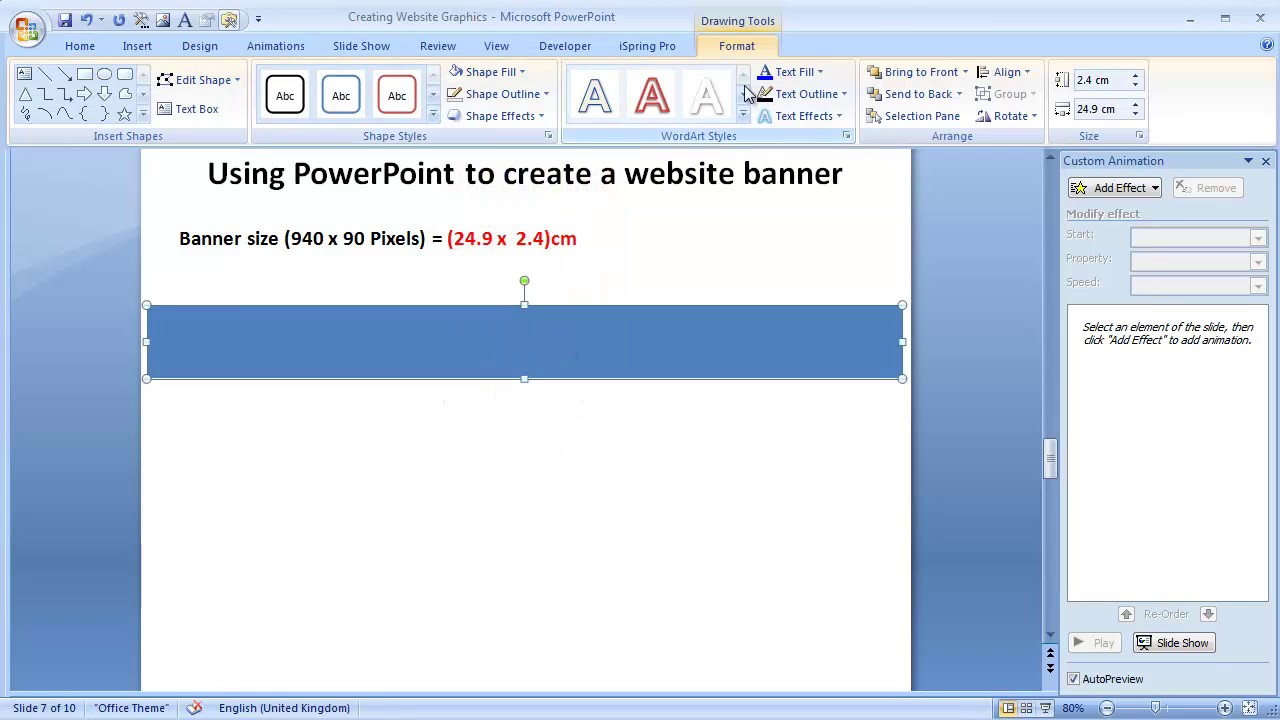
{"action": "left_click", "coordinate": [513, 74]}
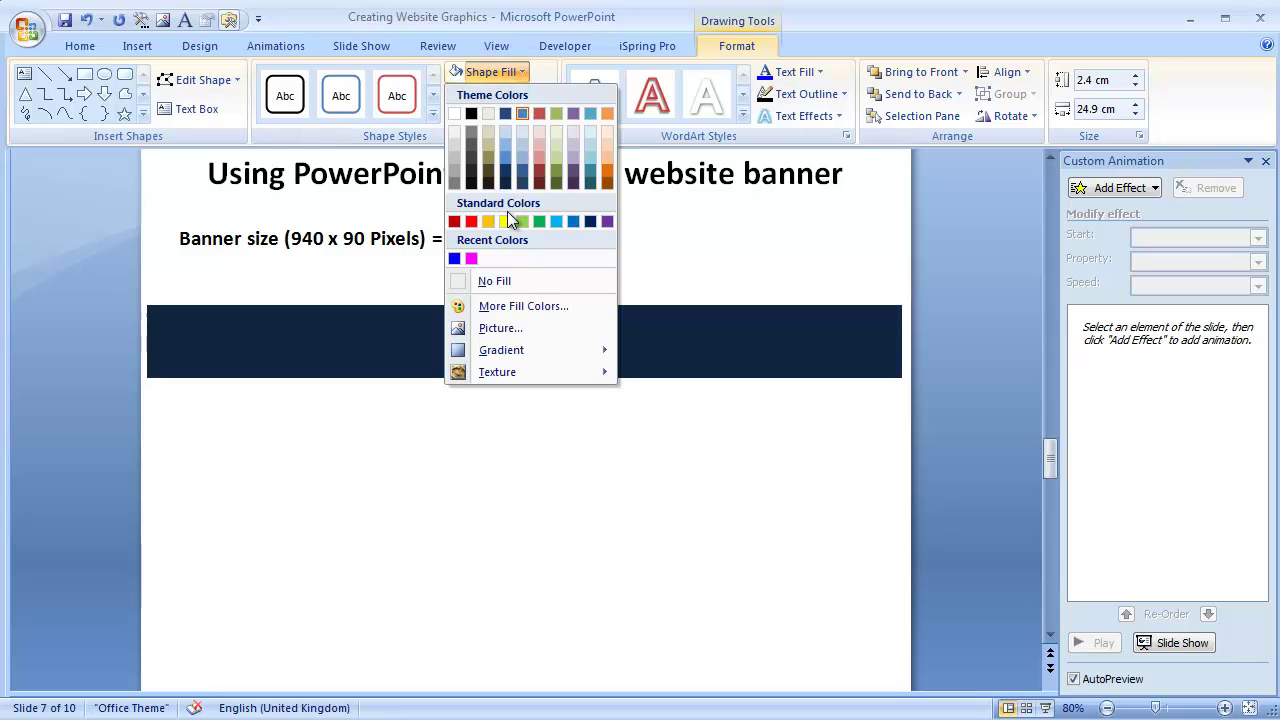
{"action": "left_click", "coordinate": [506, 114]}
{"action": "left_click", "coordinate": [665, 507]}
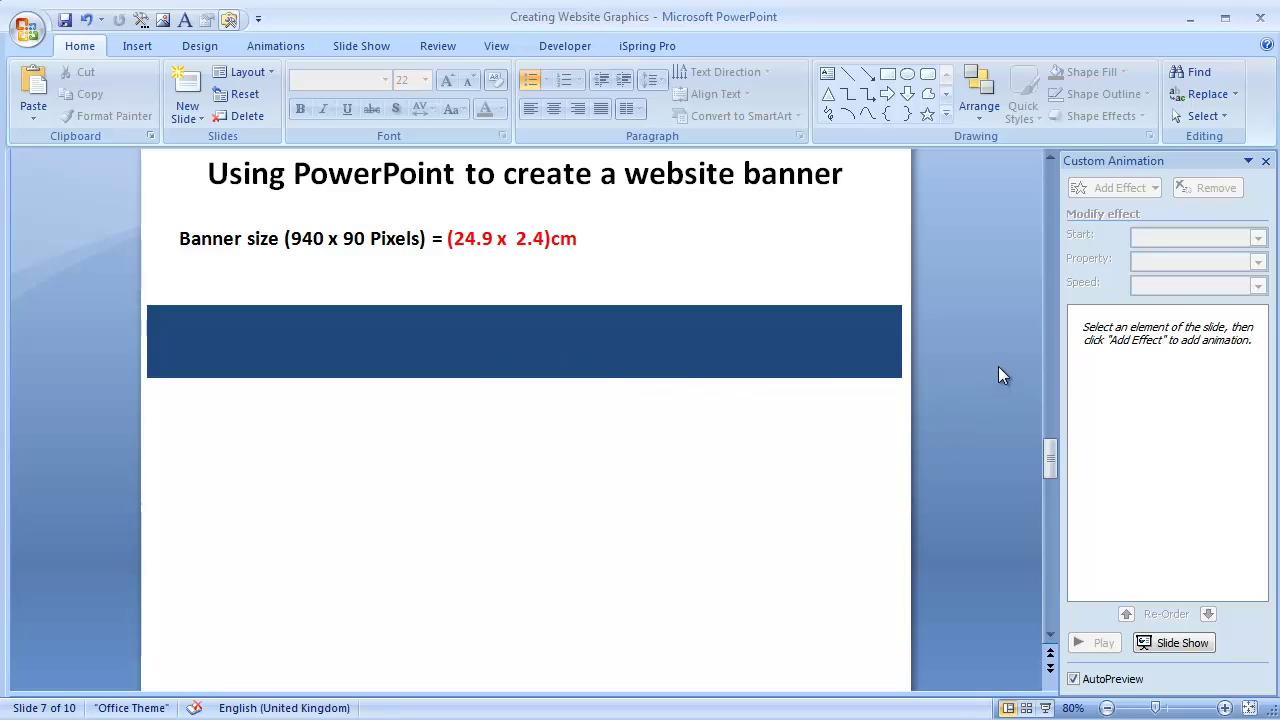
Add a text box reading "Multimedia.com" on the empty area below the banner rectangle
{"action": "scroll", "coordinate": [996, 393], "scroll_direction": "up", "scroll_amount": 10}
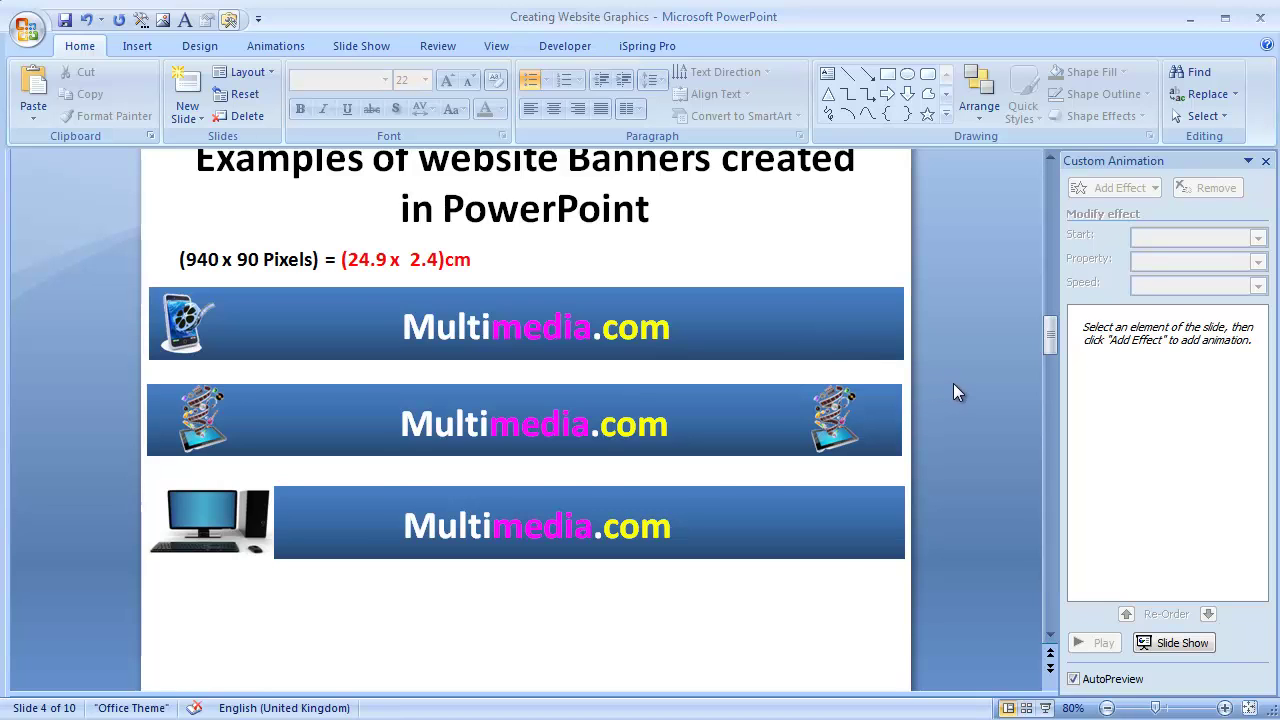
{"action": "scroll", "coordinate": [953, 388], "scroll_direction": "down", "scroll_amount": 6}
{"action": "scroll", "coordinate": [955, 390], "scroll_direction": "down", "scroll_amount": 2}
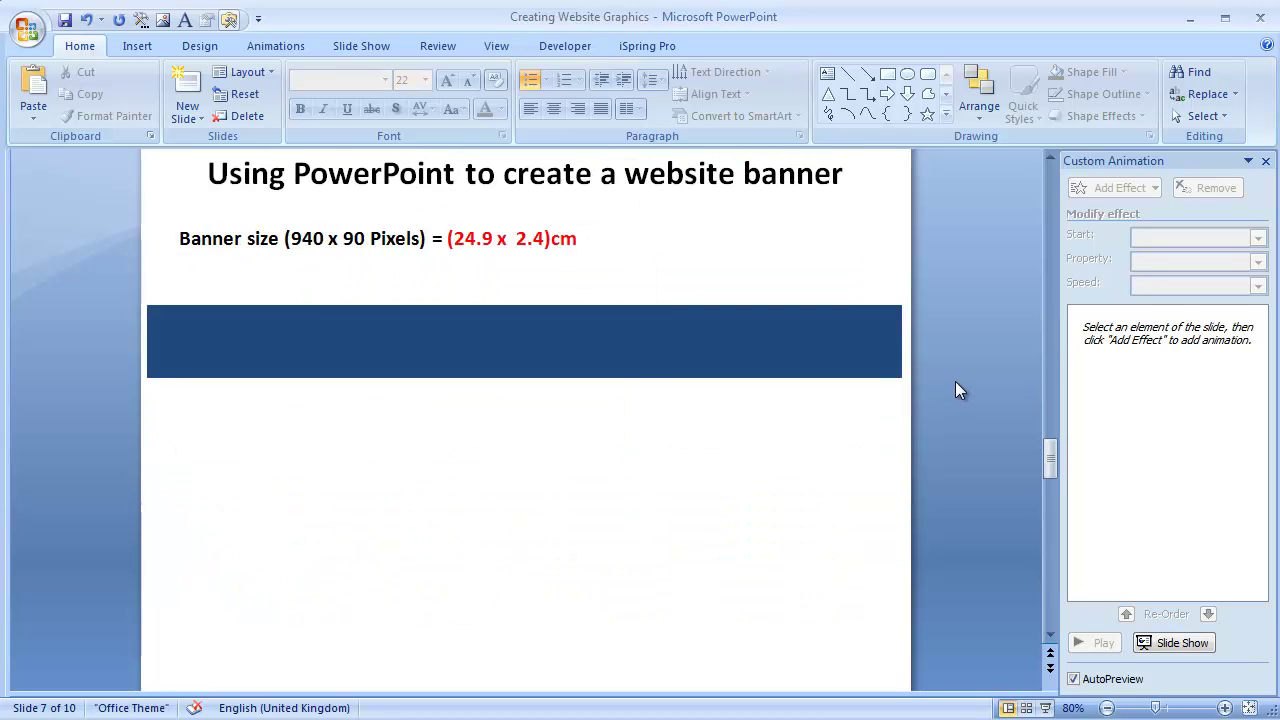
{"action": "left_click", "coordinate": [828, 74]}
{"action": "left_click", "coordinate": [540, 445]}
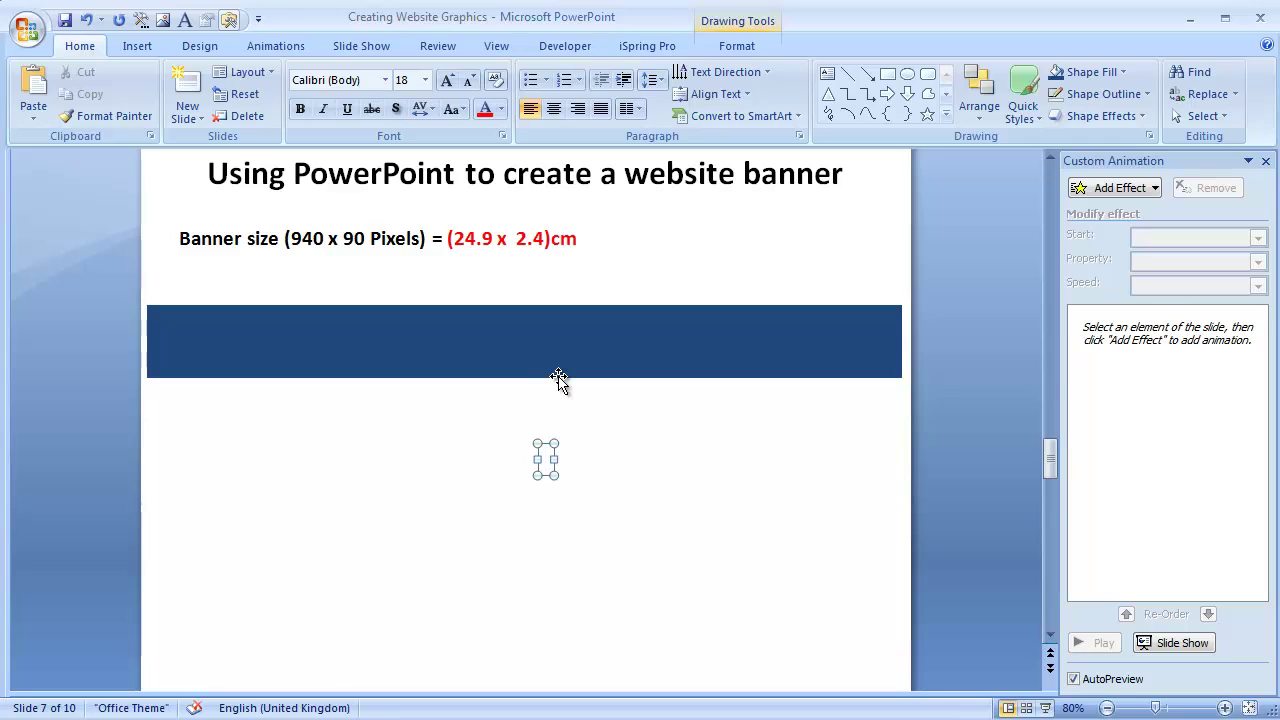
{"action": "type", "text": "Mu"}
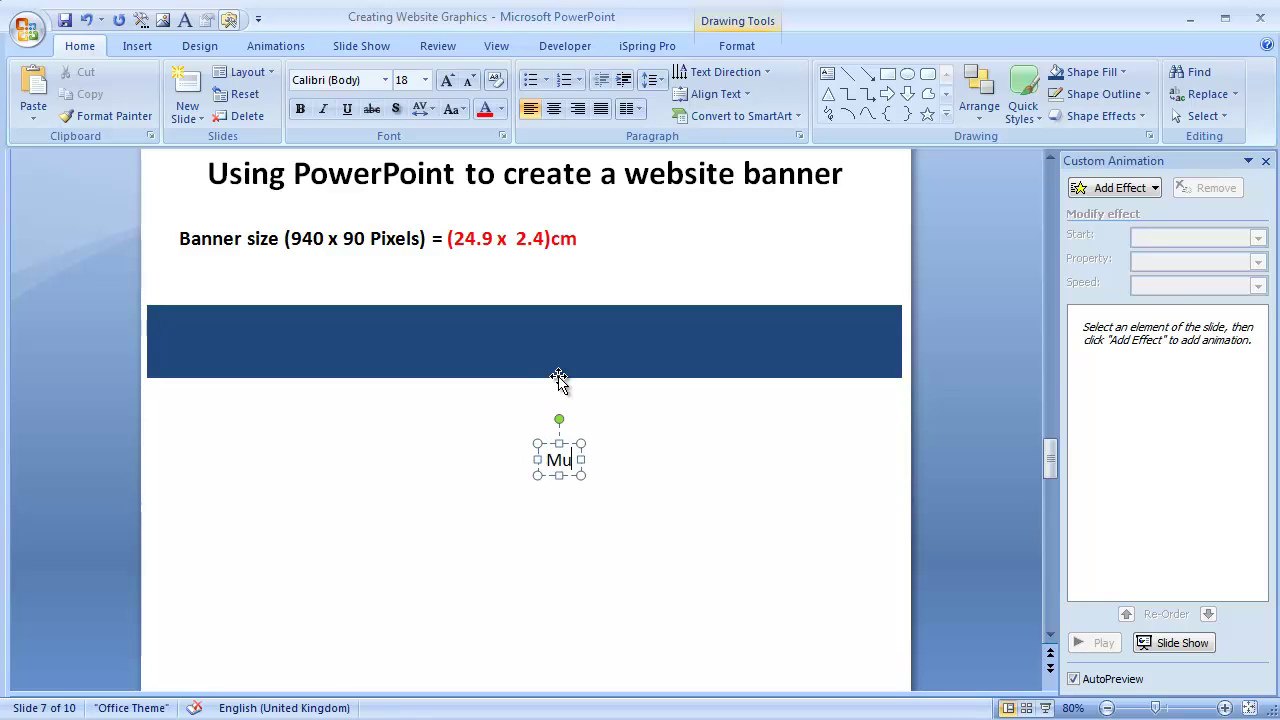
{"action": "type", "text": "ltimedia"}
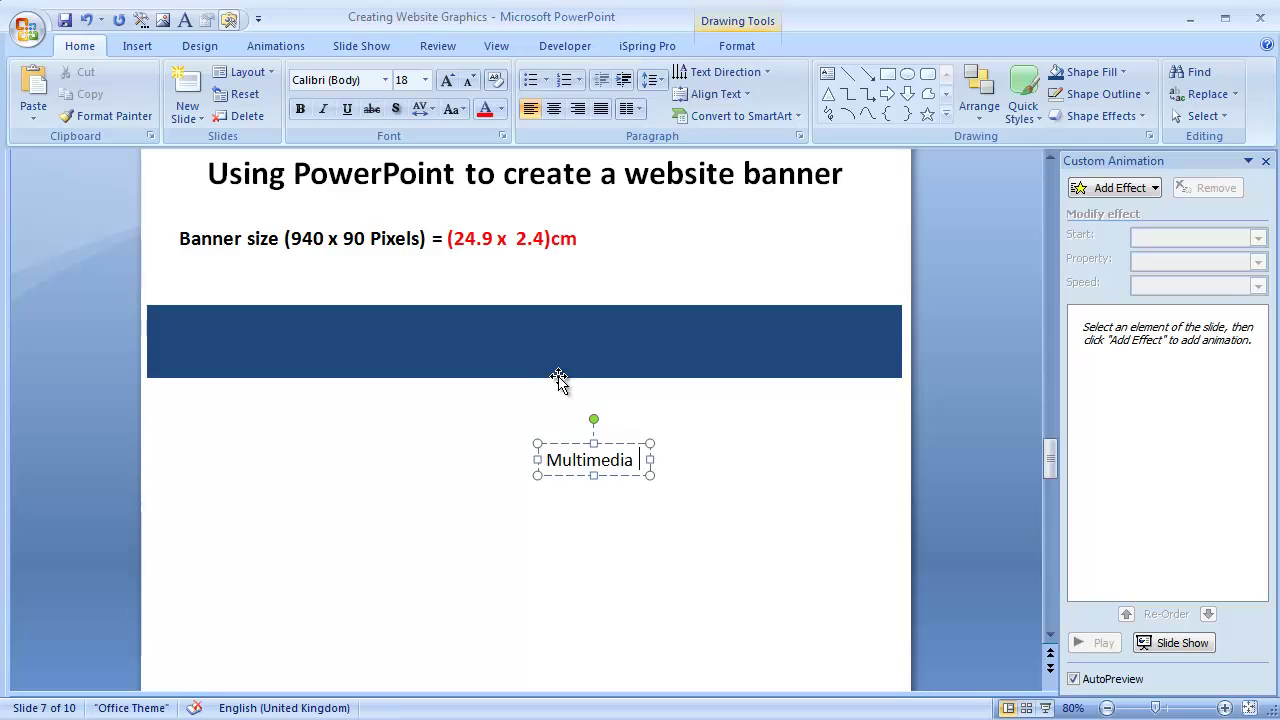
{"action": "key", "text": "BackSpace"}
{"action": "type", "text": ".com"}
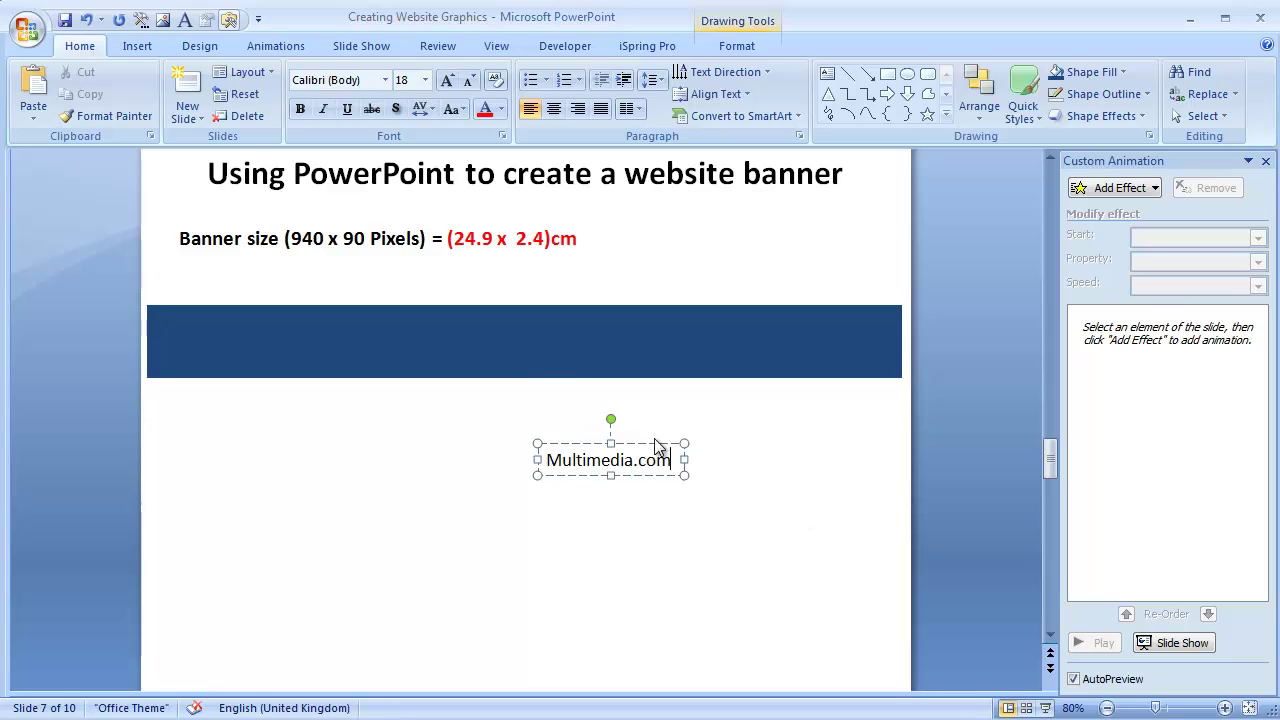
Move the "Multimedia.com" text onto the banner and format it as 36 pt bold, fitted within the banner's height
{"action": "left_click_drag", "start_coordinate": [652, 446], "coordinate": [671, 331]}
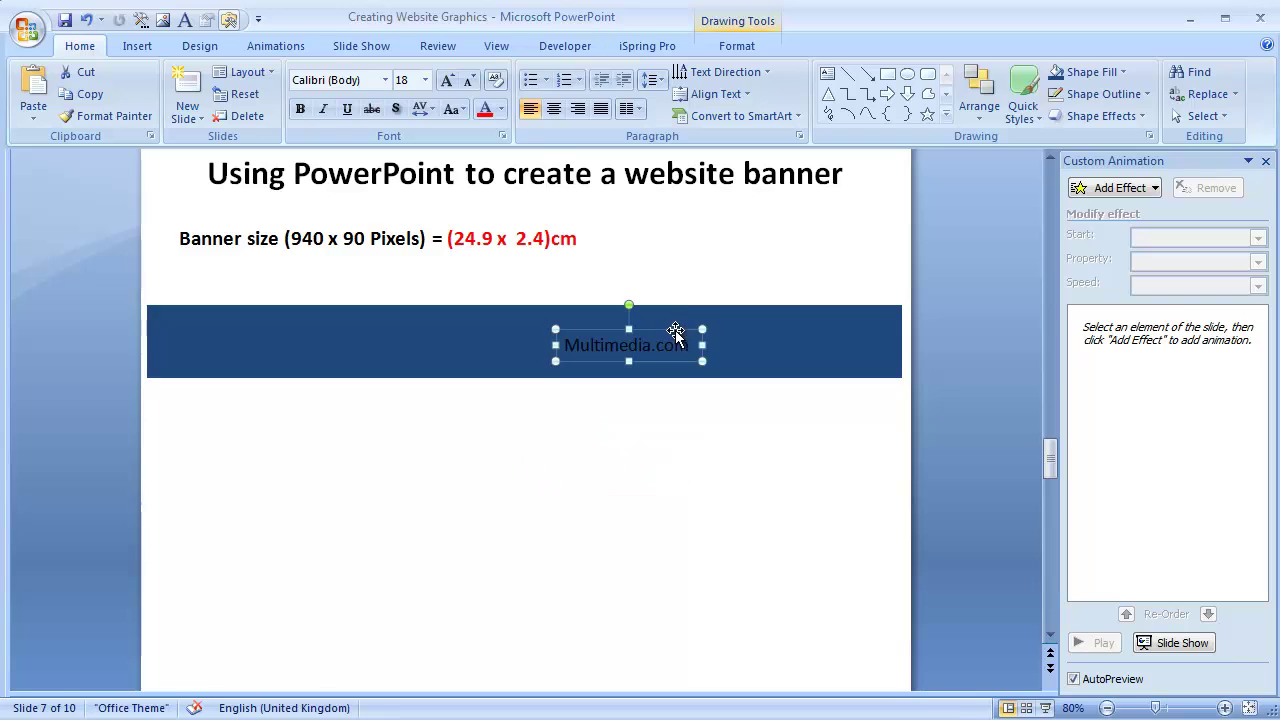
{"action": "left_click", "coordinate": [447, 80]}
{"action": "left_click", "coordinate": [447, 80]}
{"action": "left_click", "coordinate": [447, 80]}
{"action": "left_click", "coordinate": [447, 80]}
{"action": "left_click", "coordinate": [447, 80]}
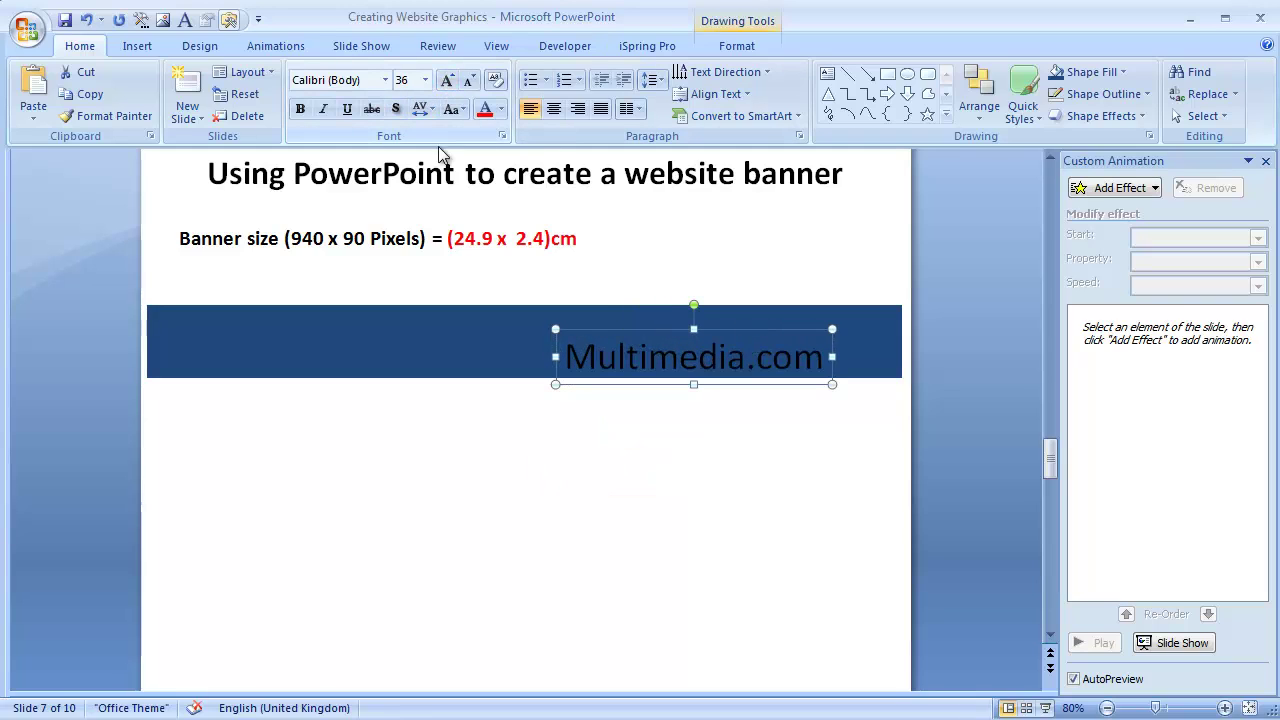
{"action": "left_click", "coordinate": [300, 108]}
{"action": "left_click_drag", "start_coordinate": [726, 328], "coordinate": [720, 311]}
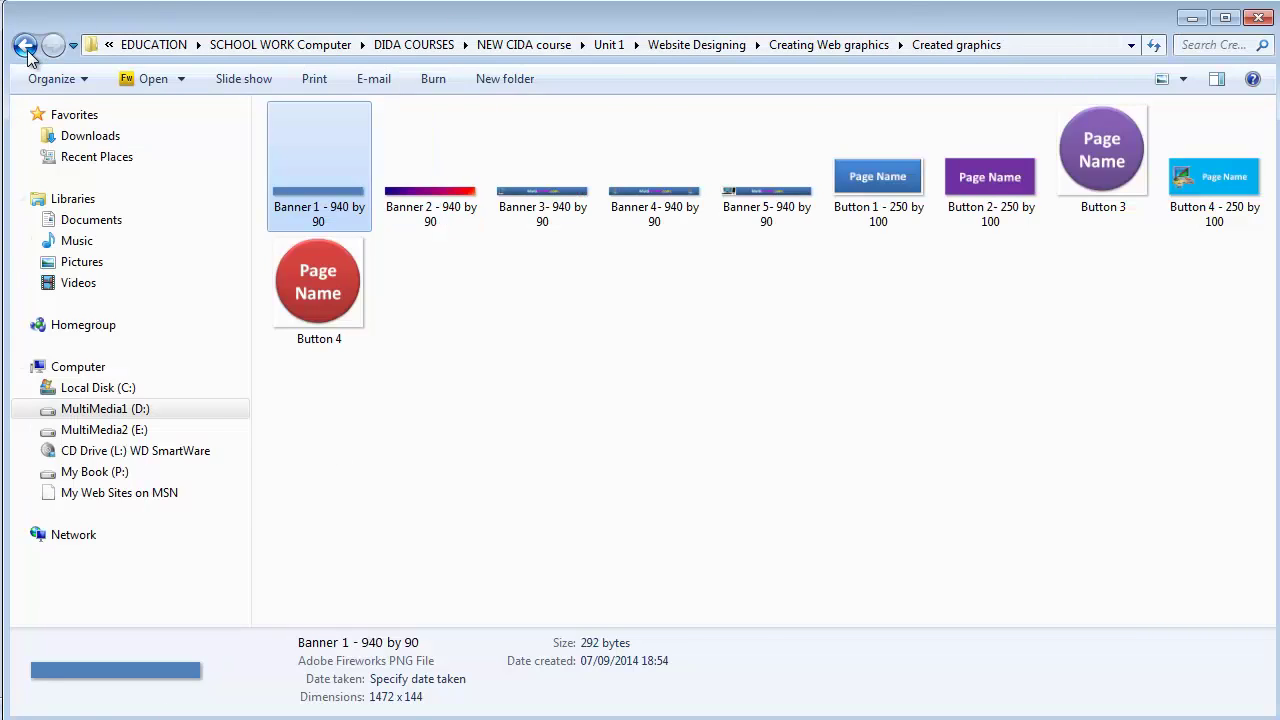
In Windows Explorer, copy the "multimedia 4" picture from the "images" folder in "Creating Web graphics" and return to the PowerPoint presentation
{"action": "left_click", "coordinate": [26, 46]}
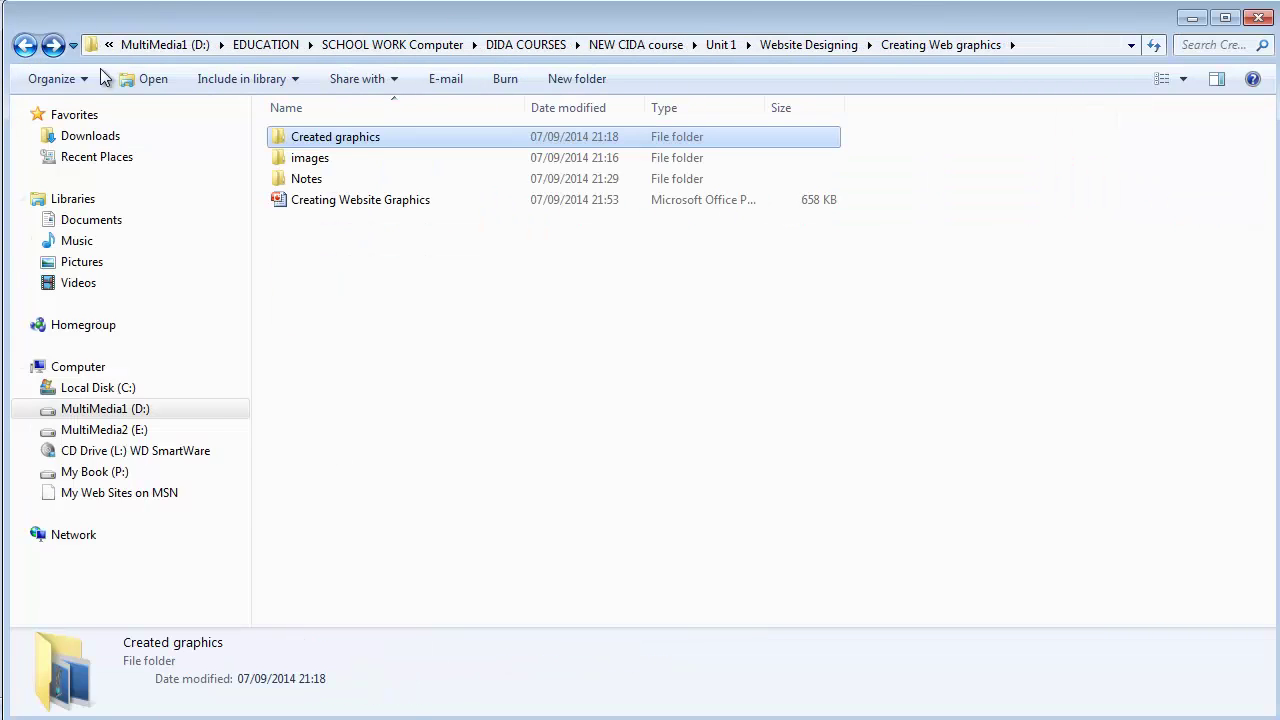
{"action": "double_click", "coordinate": [314, 160]}
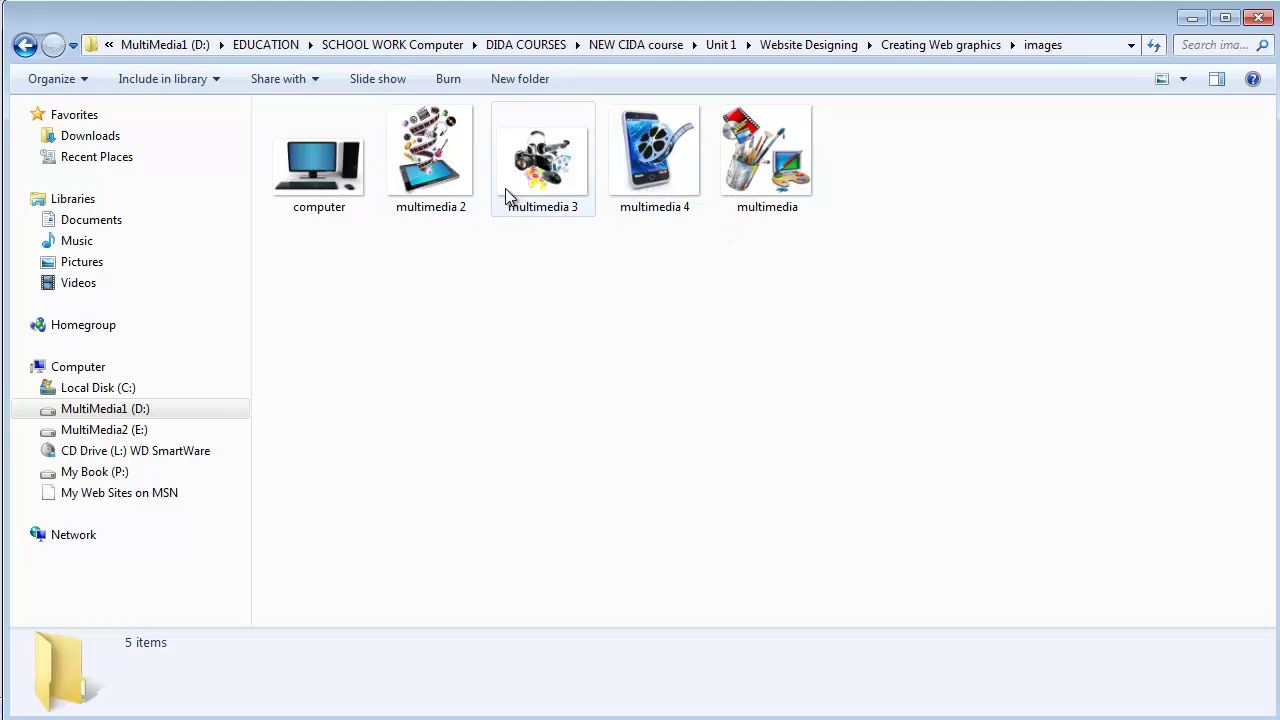
{"action": "left_click", "coordinate": [641, 163]}
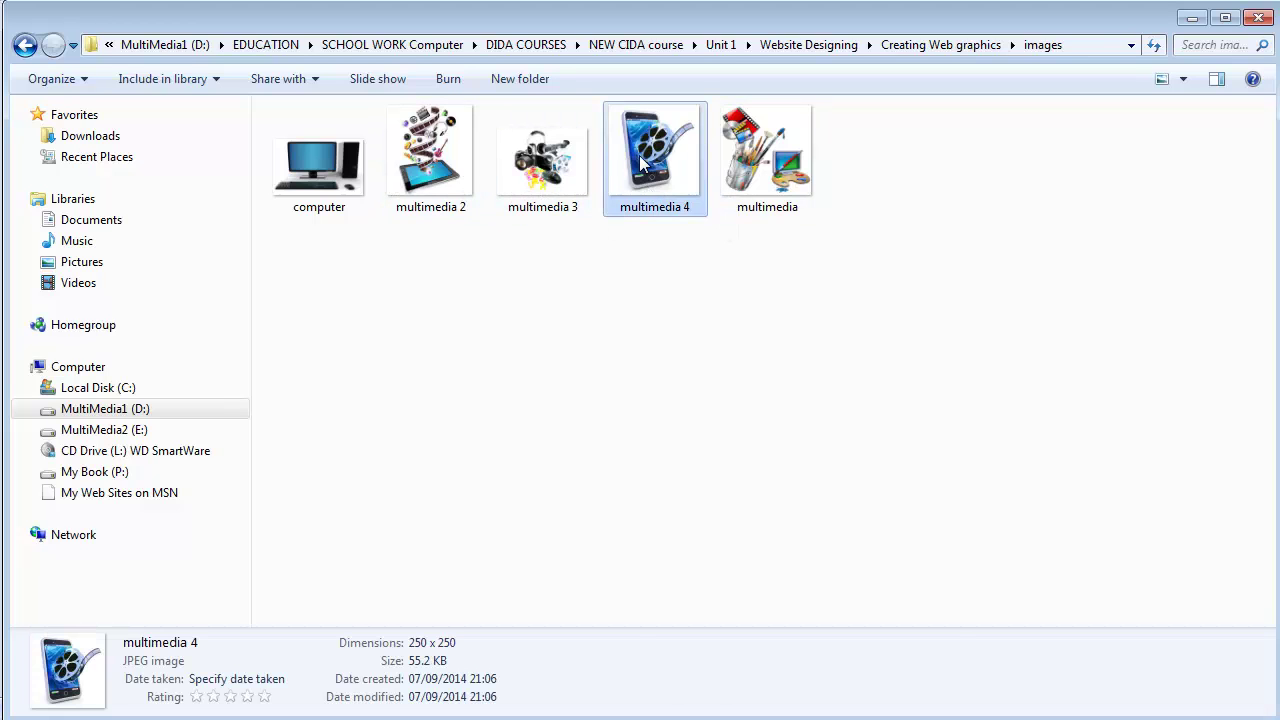
{"action": "right_click", "coordinate": [641, 163]}
{"action": "left_click", "coordinate": [690, 615]}
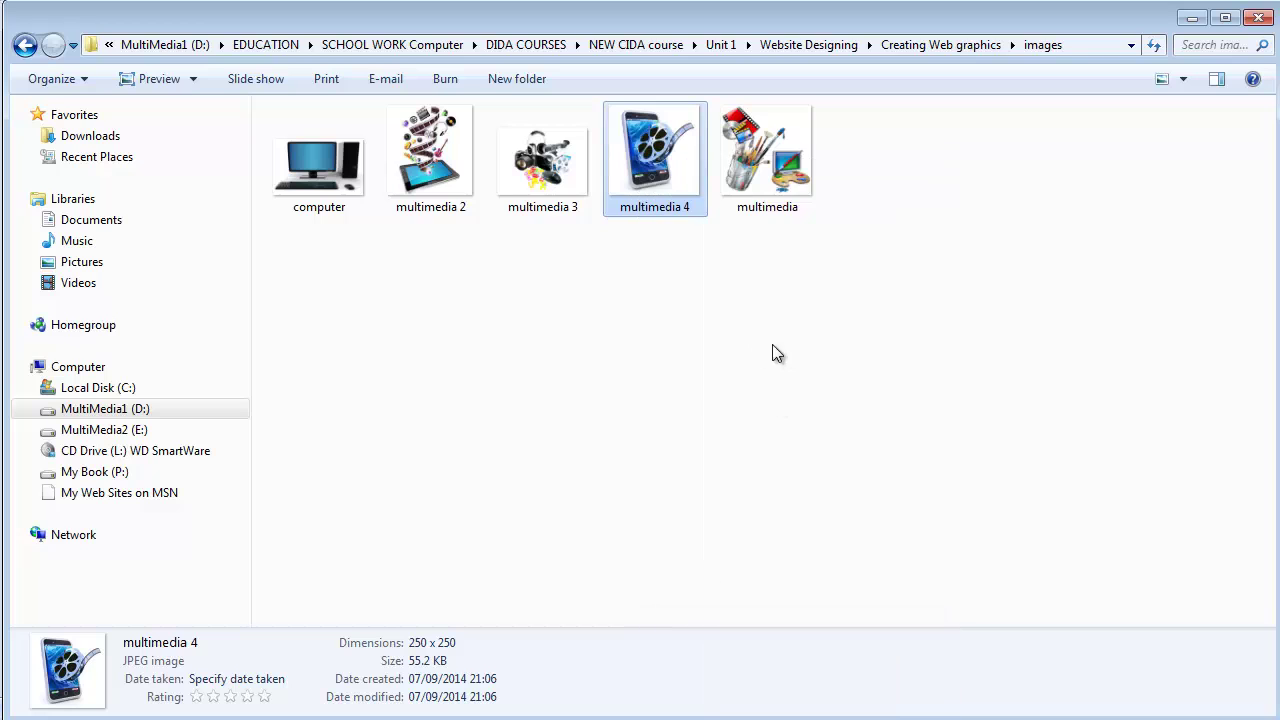
{"action": "key", "text": "alt+Tab"}
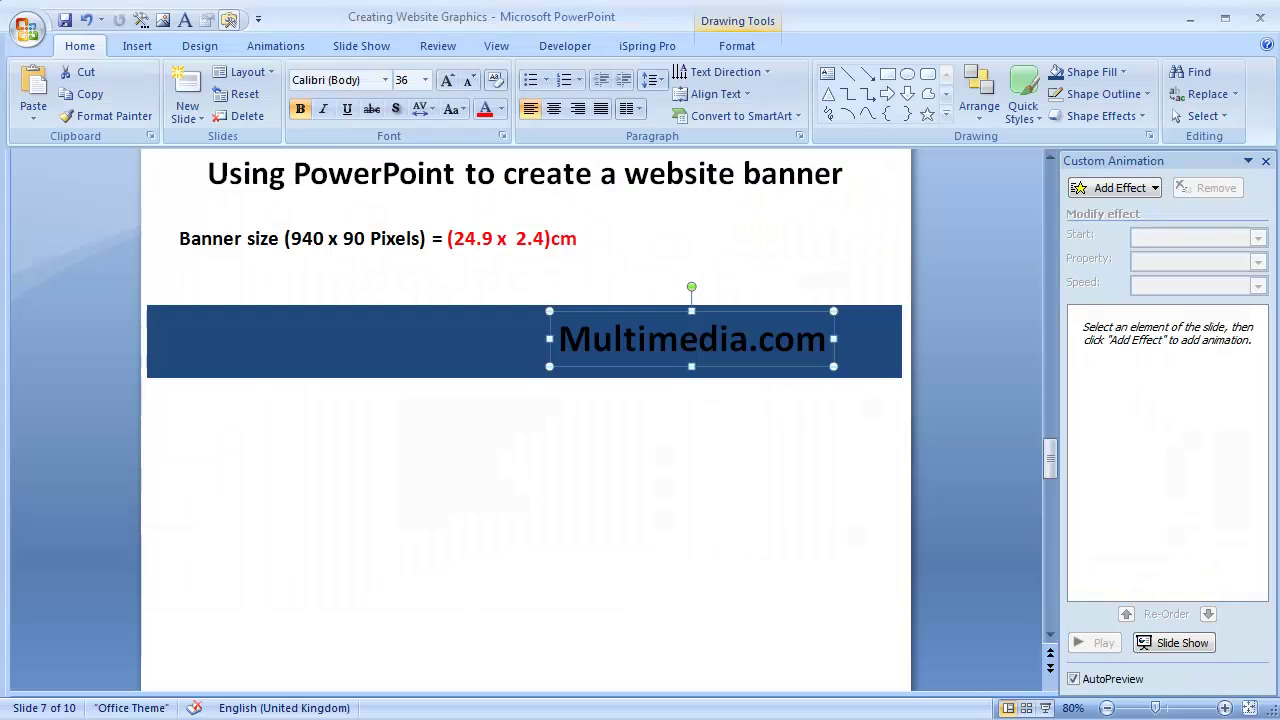
Paste the copied picture and place it at the banner's left end, sized about 2.12 x 2.12 cm
{"action": "left_click", "coordinate": [443, 460]}
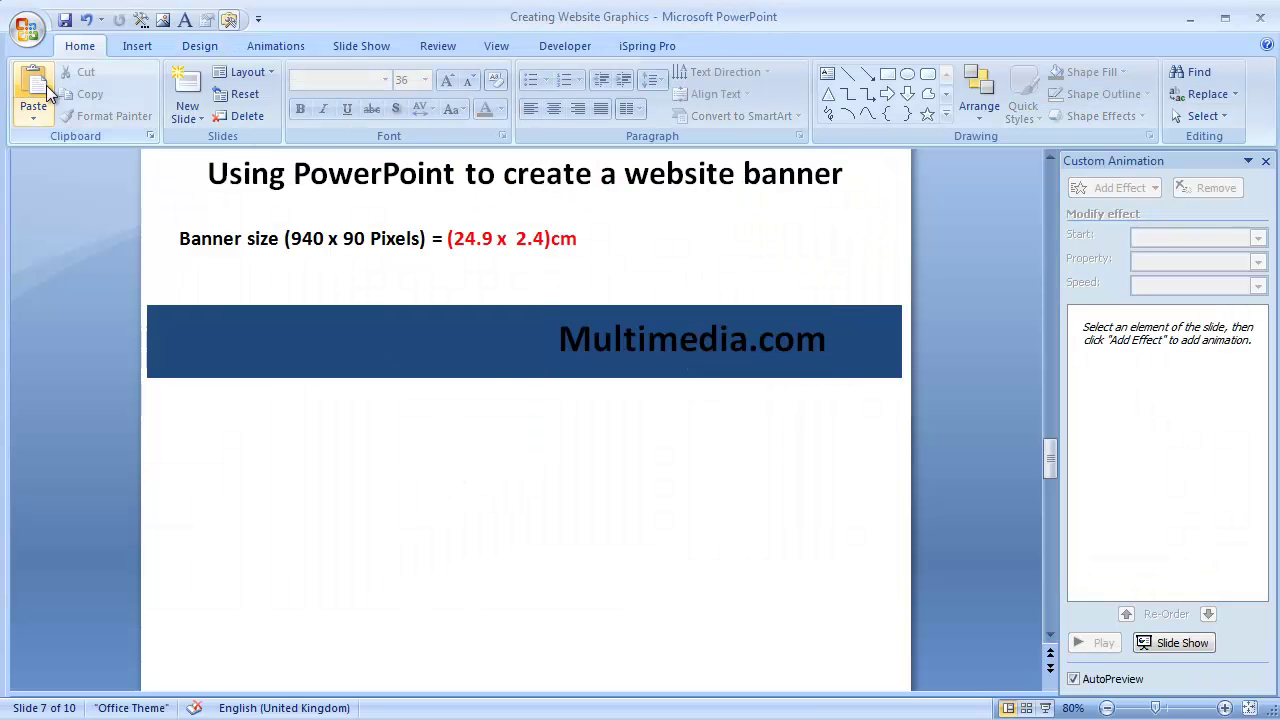
{"action": "left_click", "coordinate": [33, 85]}
{"action": "left_click_drag", "start_coordinate": [525, 425], "coordinate": [178, 338]}
{"action": "left_click", "coordinate": [240, 446]}
{"action": "left_click", "coordinate": [196, 345]}
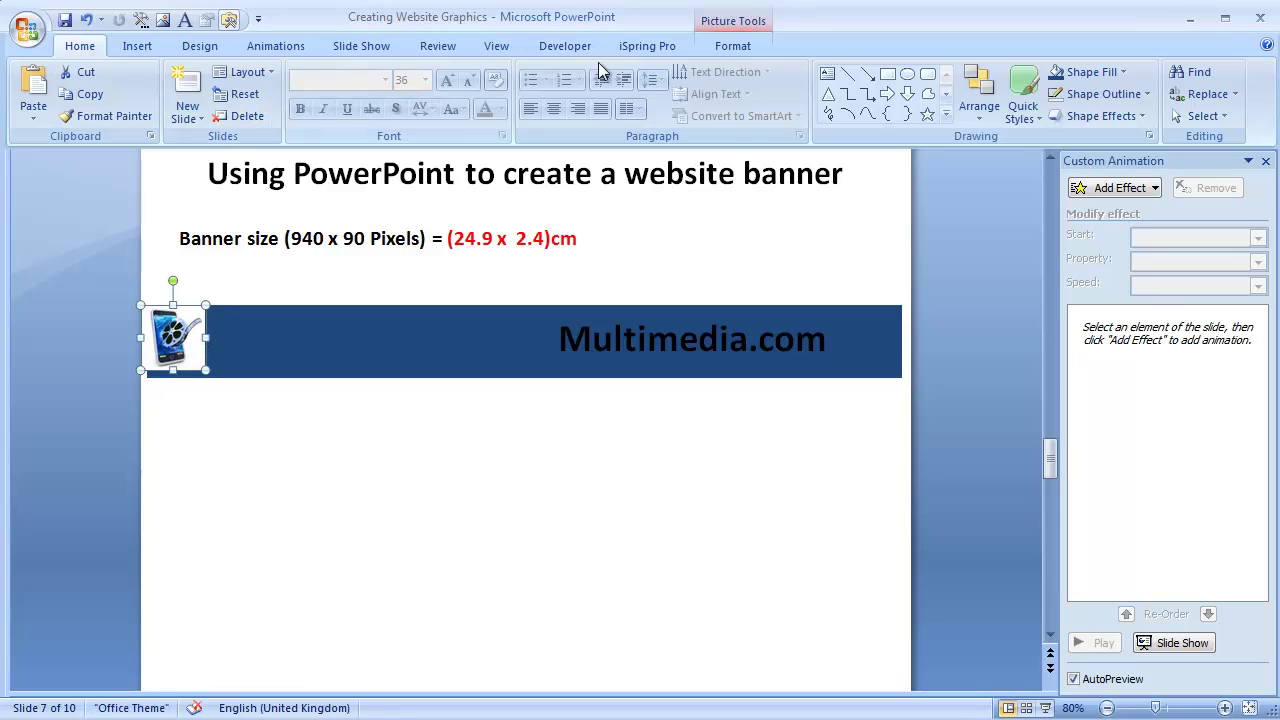
Make the phone picture's white background transparent and nudge the picture slightly right and down inside the banner
{"action": "left_click", "coordinate": [736, 47]}
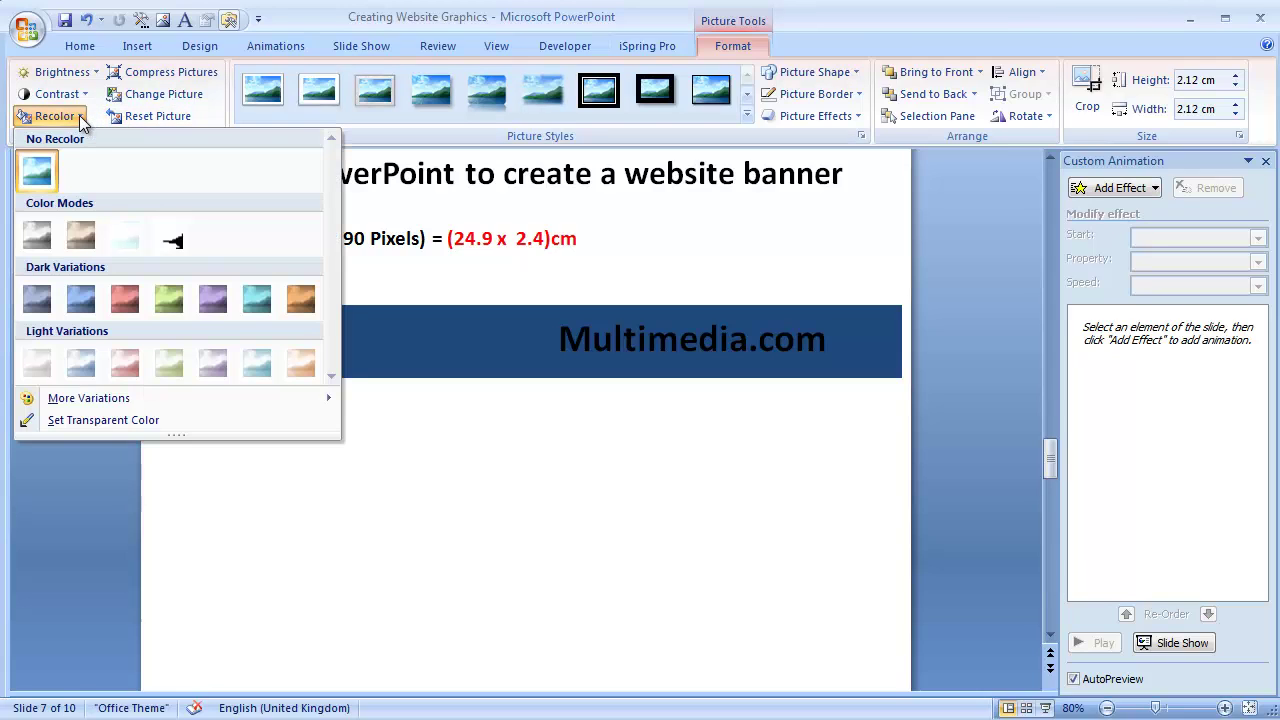
{"action": "left_click", "coordinate": [70, 419]}
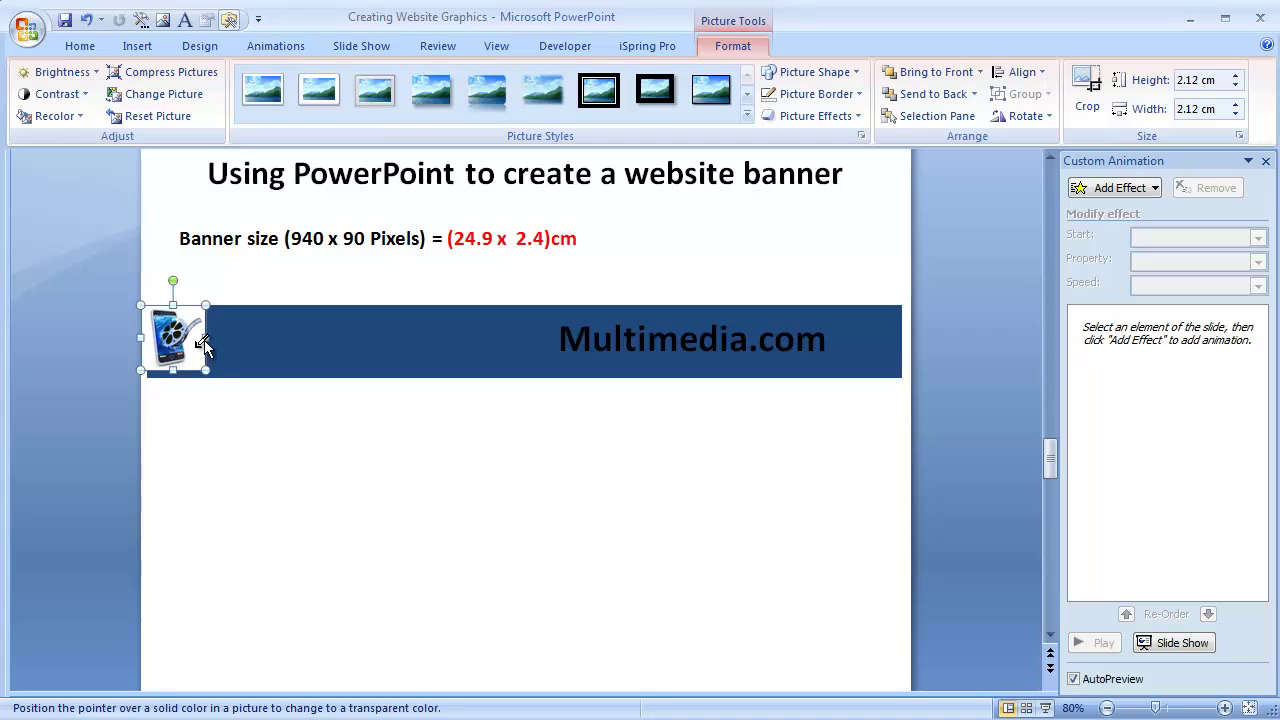
{"action": "left_click", "coordinate": [196, 349]}
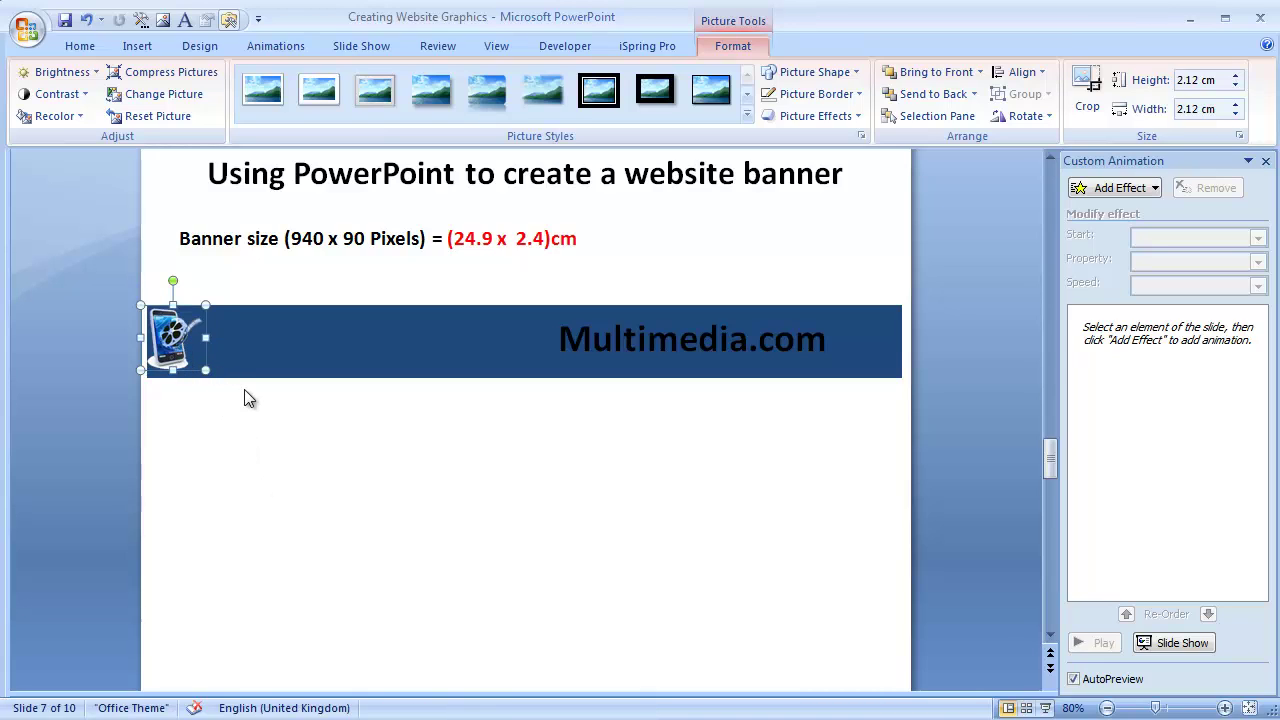
{"action": "key", "text": "ctrl+z"}
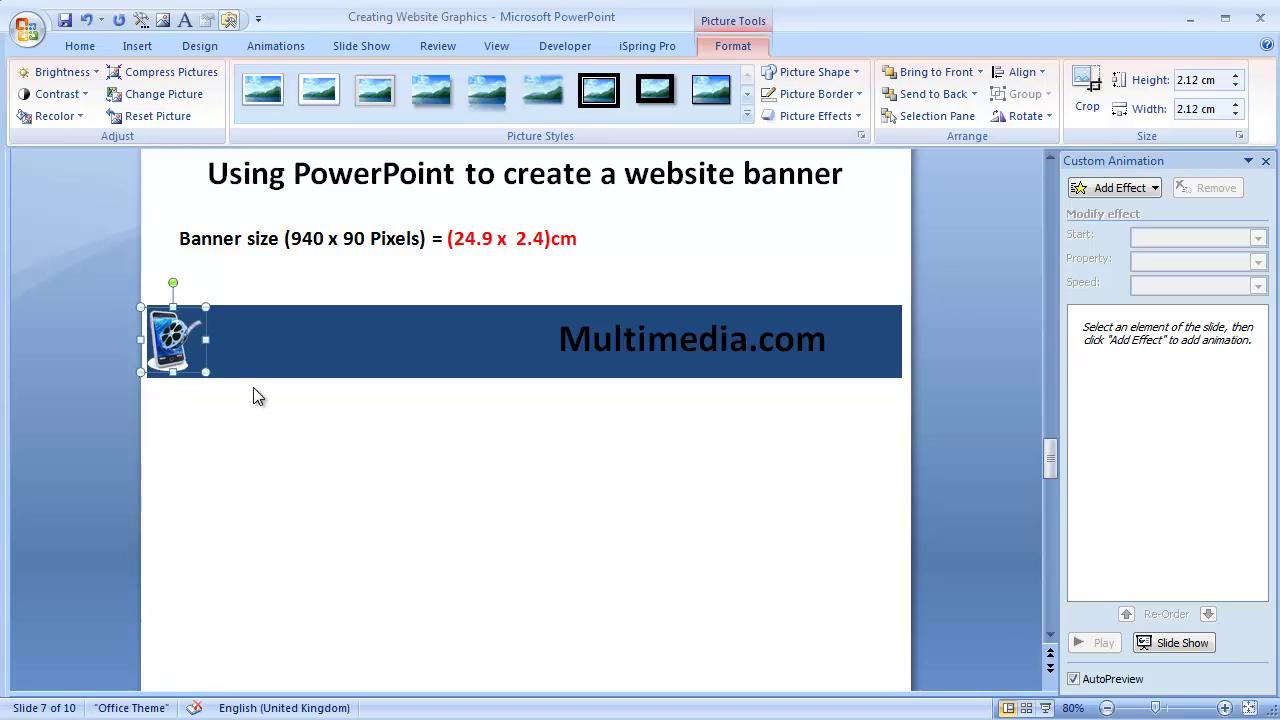
{"action": "key", "text": "Right"}
{"action": "key", "text": "Right"}
{"action": "left_click", "coordinate": [257, 398]}
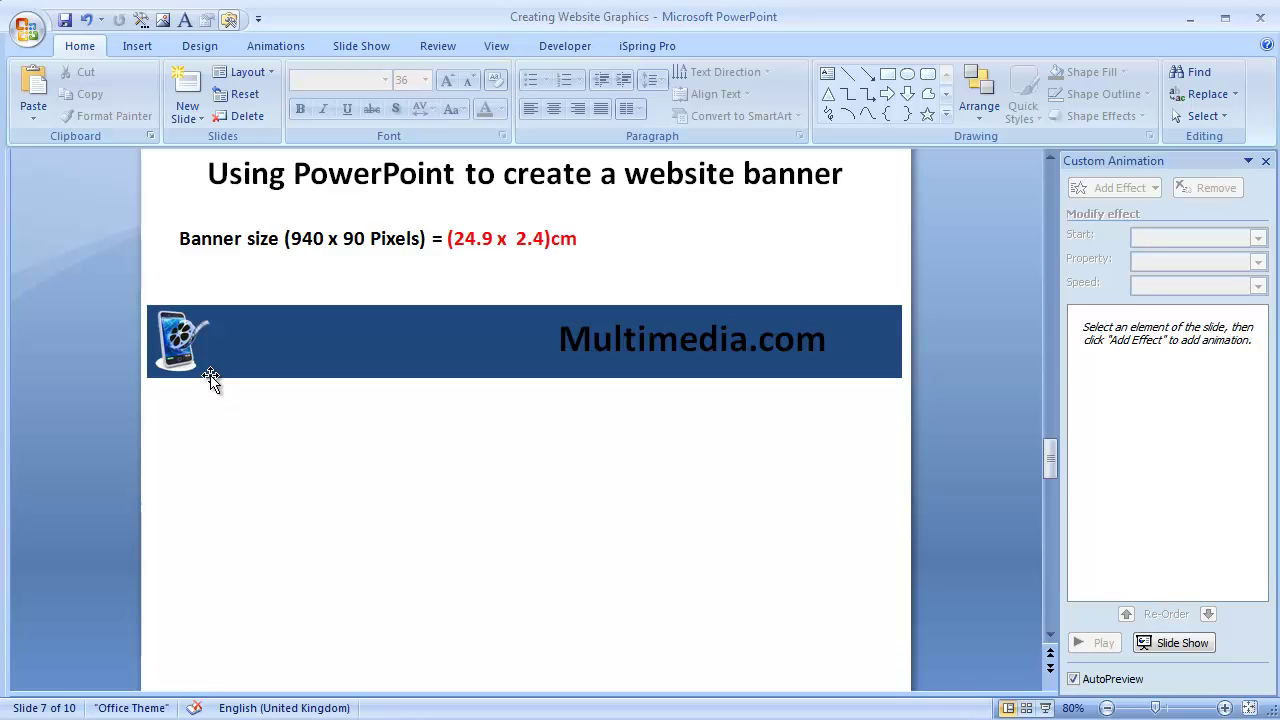
{"action": "double_click", "coordinate": [172, 340]}
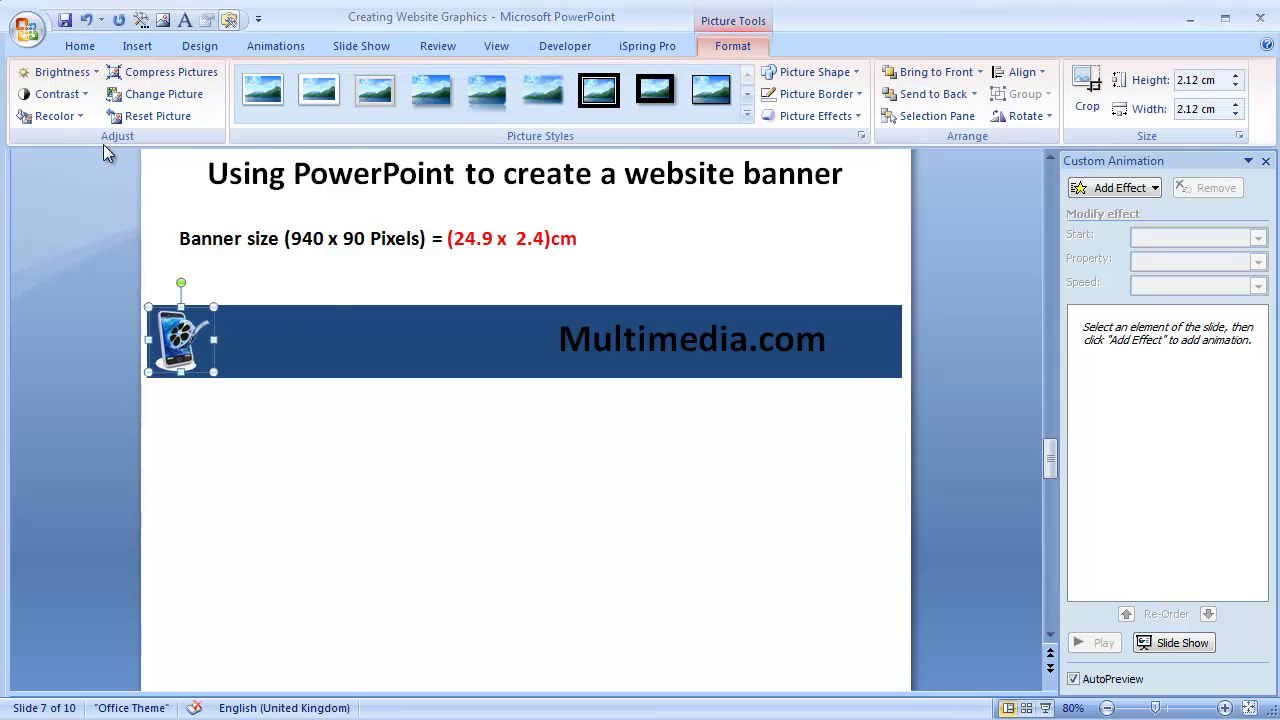
{"action": "left_click", "coordinate": [45, 116]}
{"action": "left_click", "coordinate": [377, 568]}
Shift the "Multimedia.com" text box left along the banner towards its middle
{"action": "left_click", "coordinate": [614, 333]}
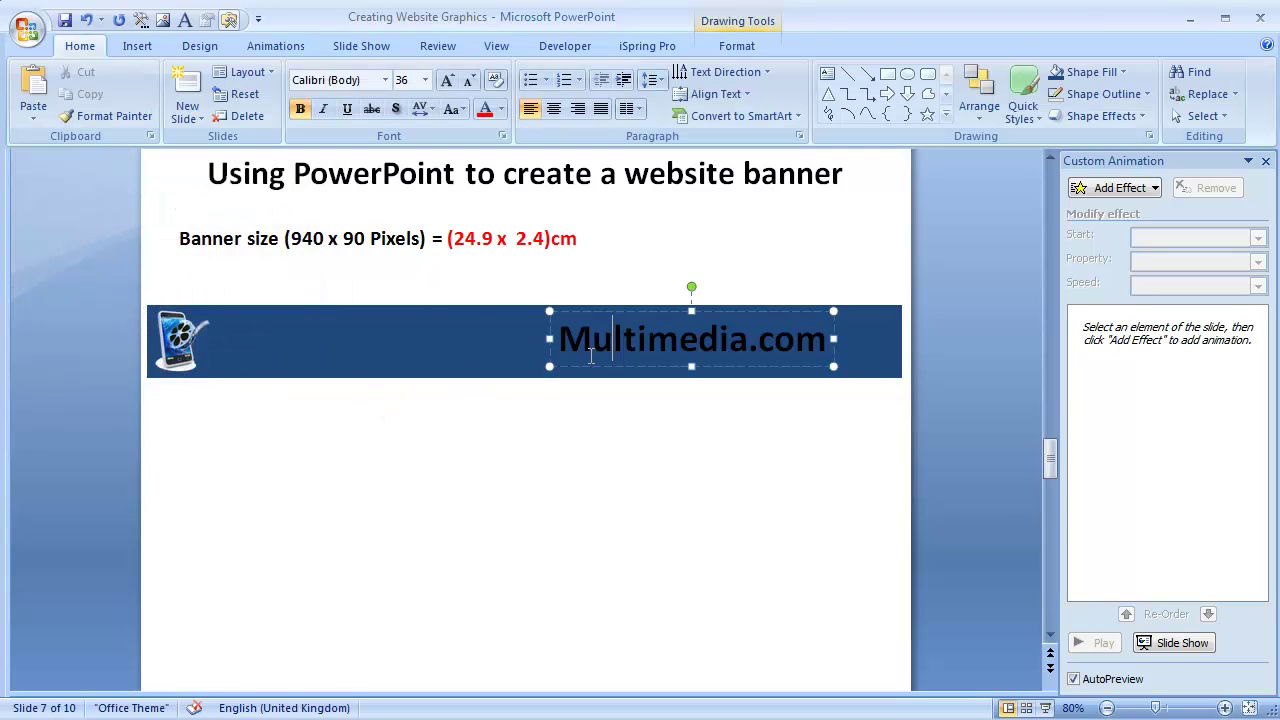
{"action": "key", "text": "Left"}
{"action": "key", "text": "Left"}
{"action": "key", "text": "Left"}
{"action": "key", "text": "Left"}
{"action": "key", "text": "Left"}
{"action": "key", "text": "Left"}
{"action": "key", "text": "Left"}
{"action": "key", "text": "Left"}
{"action": "key", "text": "Left"}
{"action": "key", "text": "Left"}
{"action": "key", "text": "Left"}
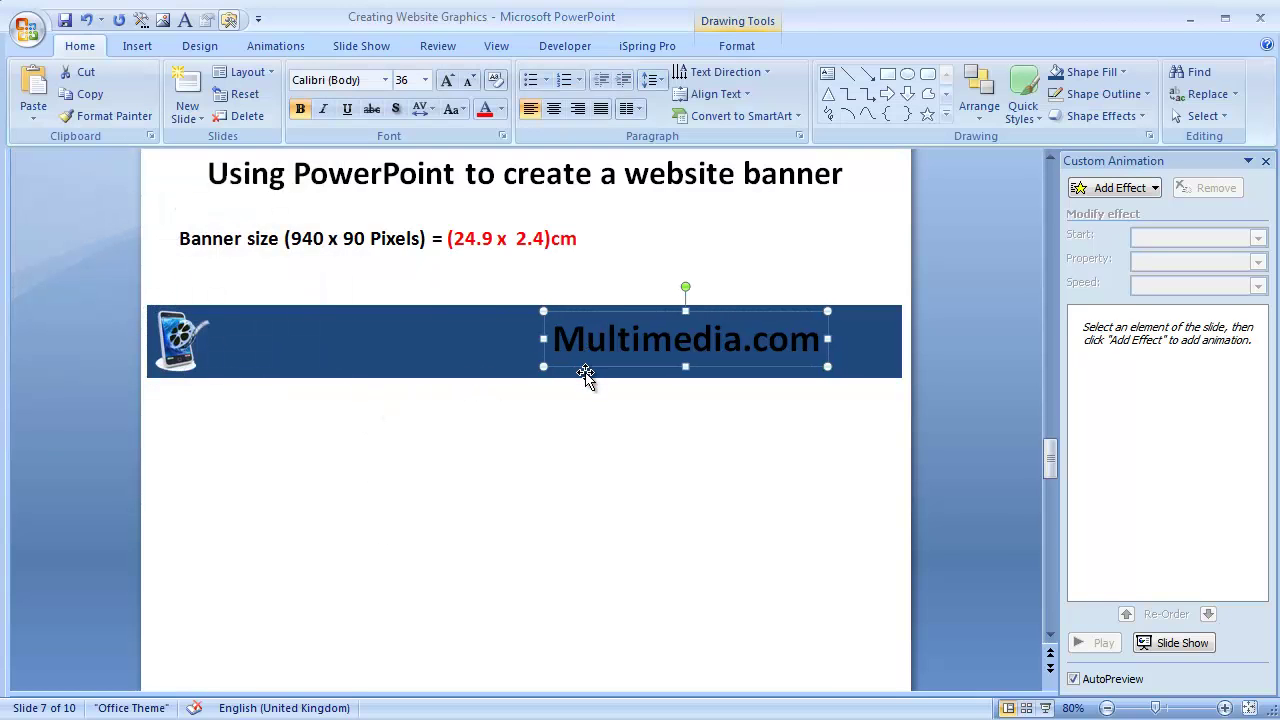
{"action": "key", "text": "Left"}
{"action": "key", "text": "Left"}
{"action": "key", "text": "Left"}
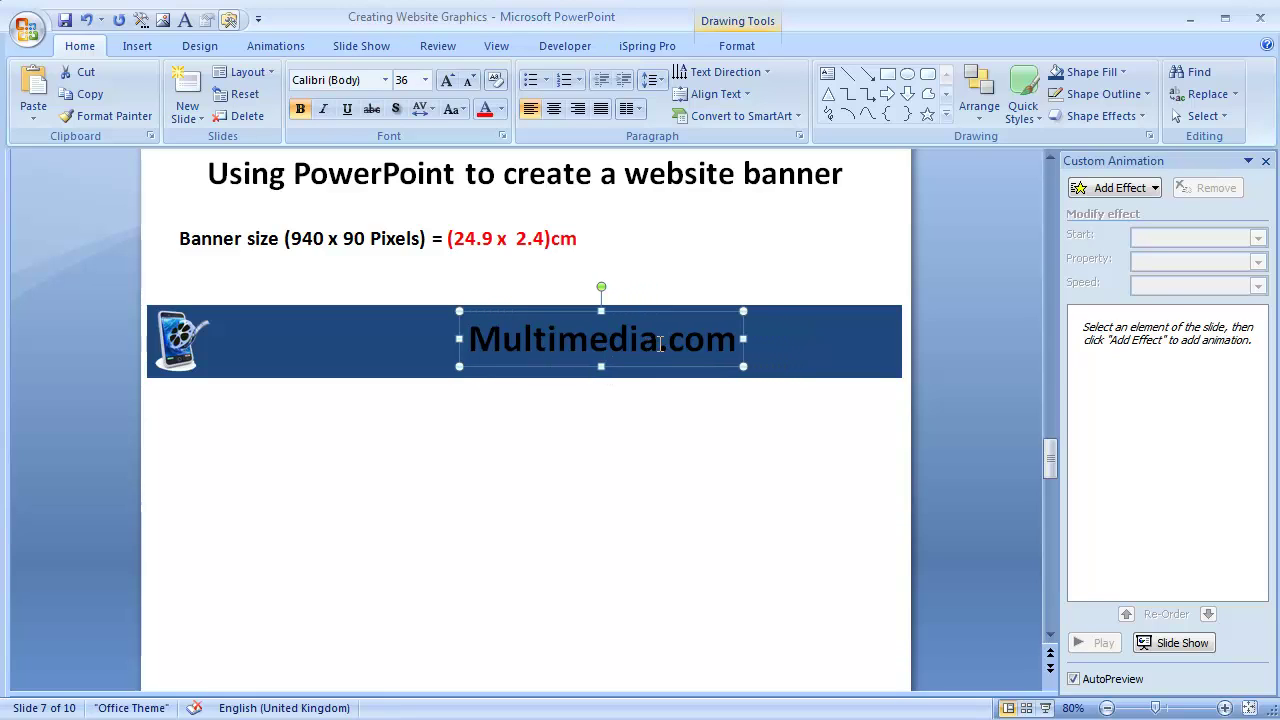
Colour the "com" part of the "Multimedia.com" banner title yellow
{"action": "left_click_drag", "start_coordinate": [669, 340], "coordinate": [733, 340]}
{"action": "left_click", "coordinate": [708, 338]}
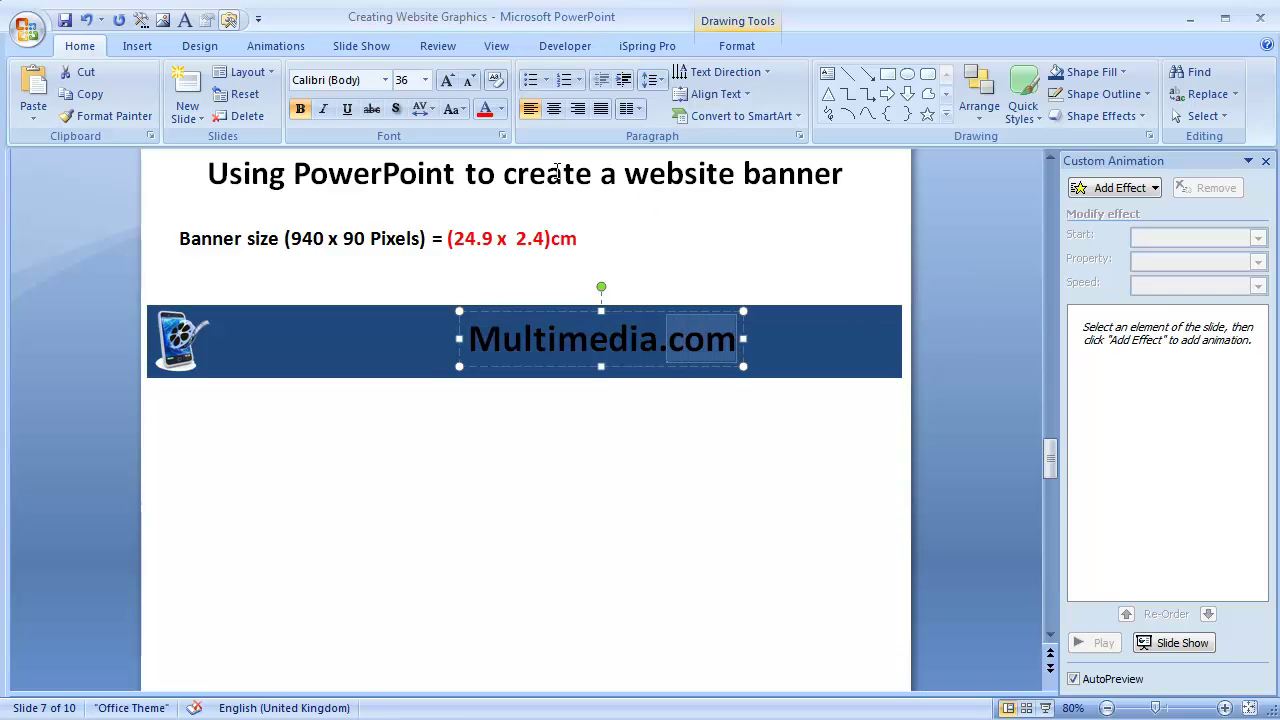
{"action": "left_click", "coordinate": [500, 115]}
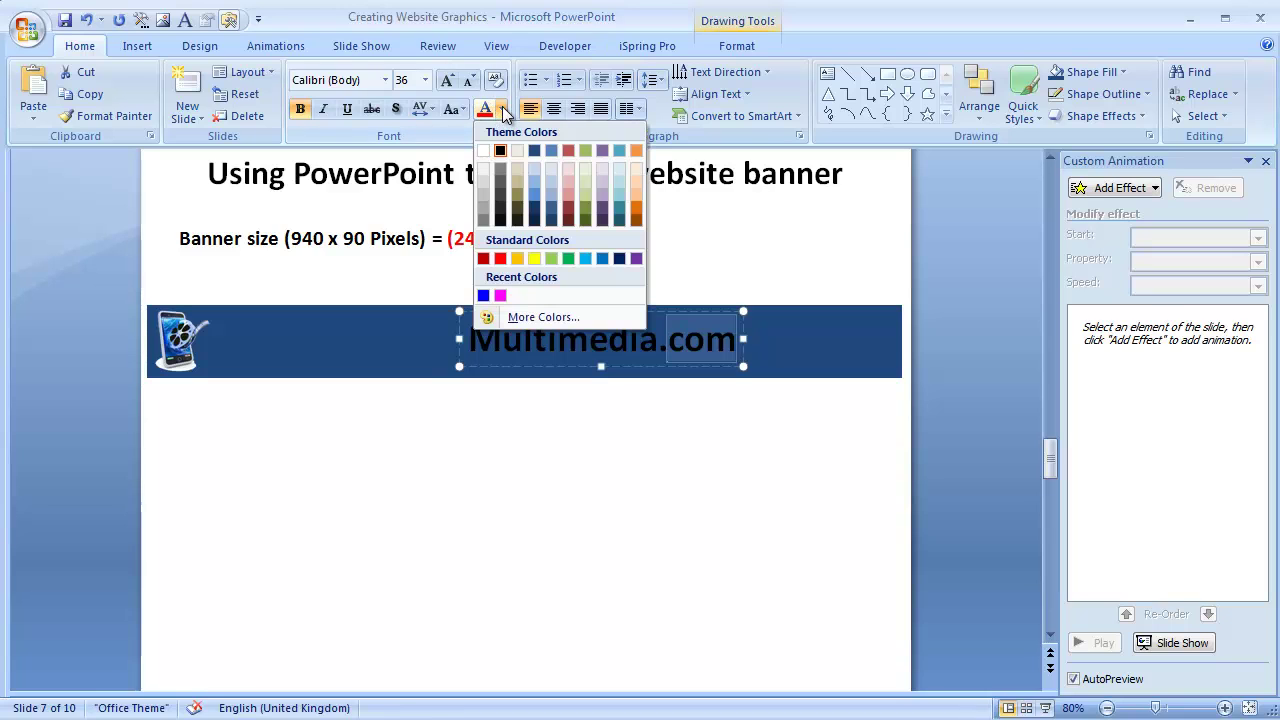
{"action": "left_click", "coordinate": [531, 258]}
{"action": "left_click", "coordinate": [643, 400]}
Colour the "media" part of the banner title magenta, using the recently used colour
{"action": "left_click_drag", "start_coordinate": [660, 340], "coordinate": [571, 347]}
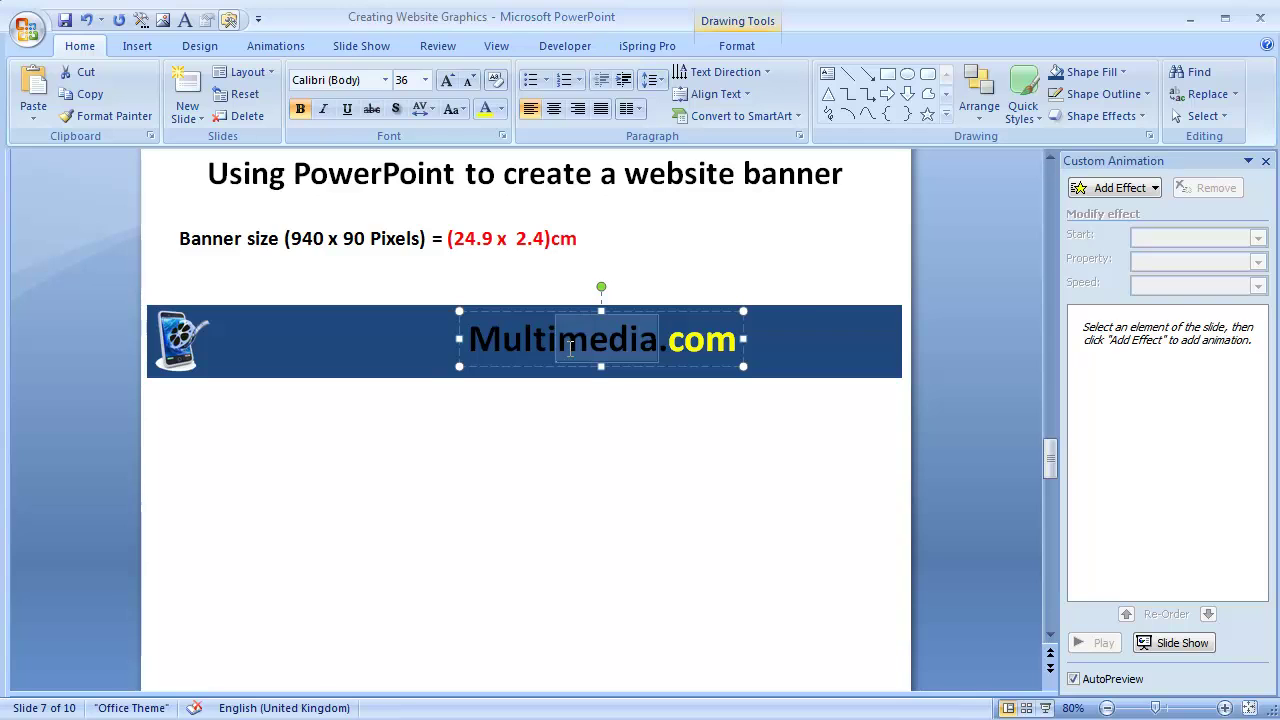
{"action": "left_click", "coordinate": [500, 109]}
{"action": "left_click", "coordinate": [500, 296]}
{"action": "left_click", "coordinate": [612, 395]}
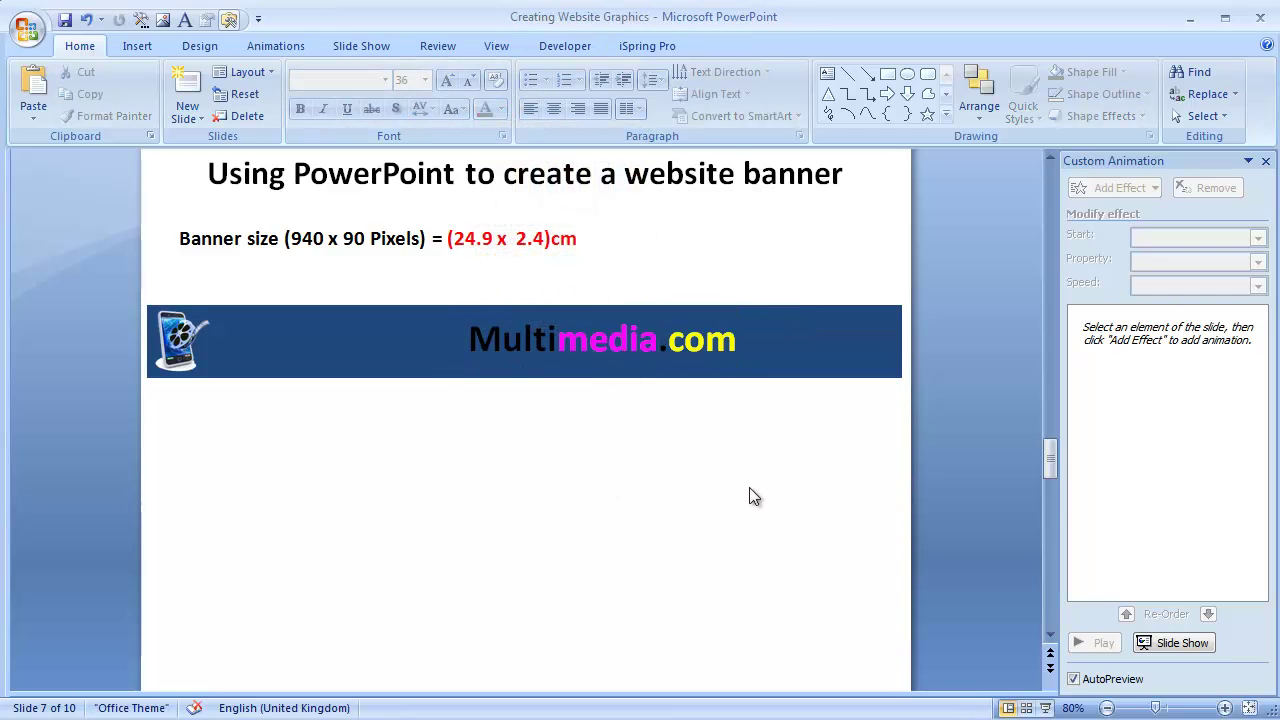
Nudge the "Multimedia.com" title slightly left and move the phone picture a little to the right inside the banner
{"action": "left_click", "coordinate": [627, 328]}
{"action": "left_click", "coordinate": [623, 366]}
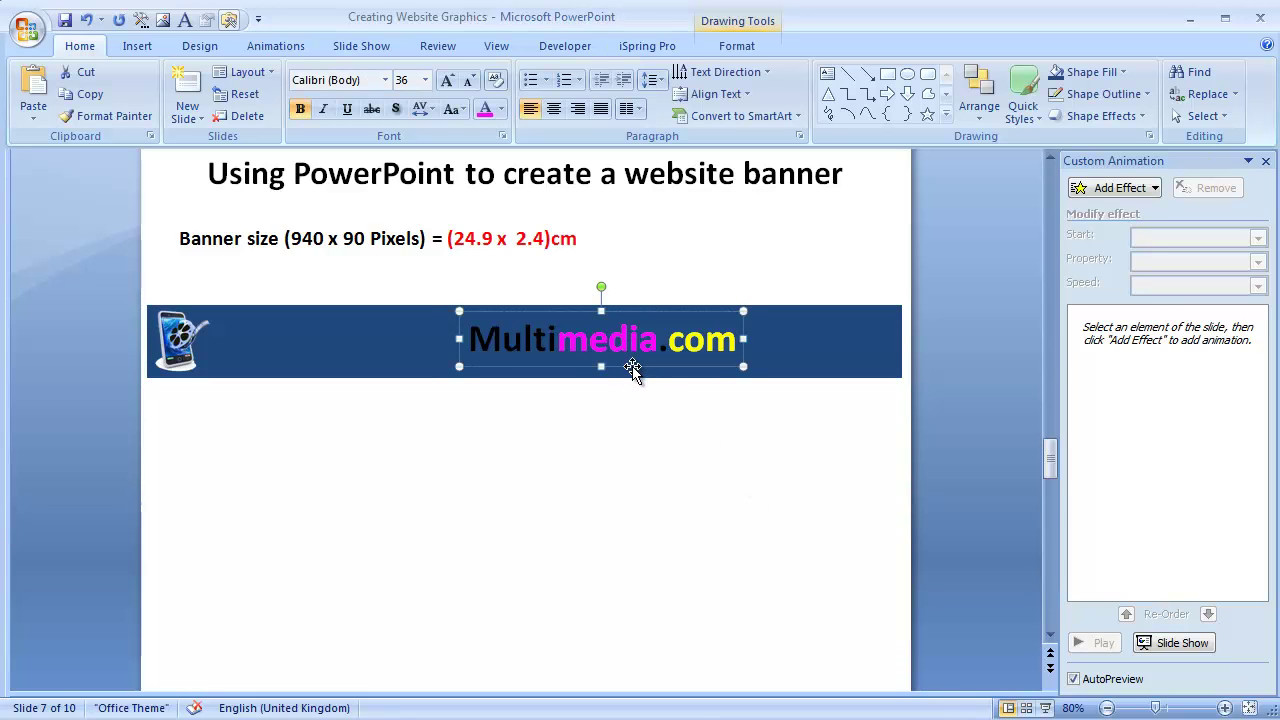
{"action": "key", "text": "Left"}
{"action": "key", "text": "Left"}
{"action": "key", "text": "Left"}
{"action": "left_click", "coordinate": [196, 355]}
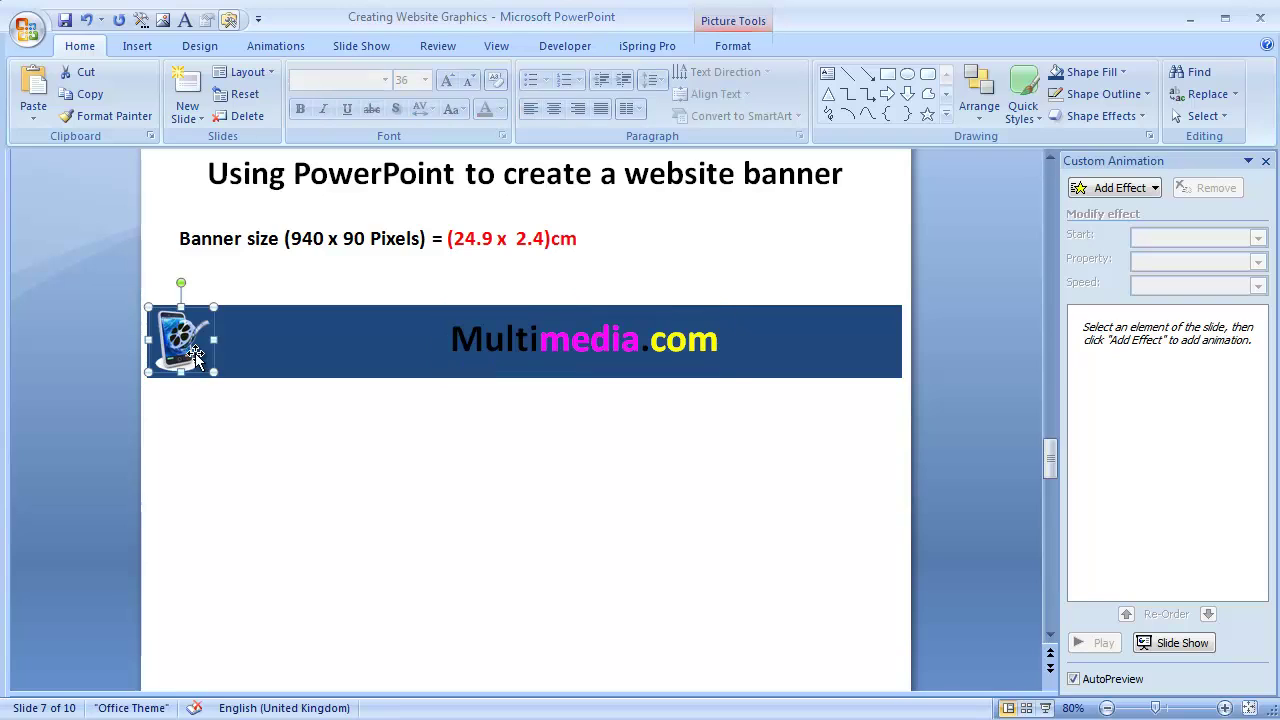
{"action": "left_click_drag", "start_coordinate": [196, 355], "coordinate": [212, 355]}
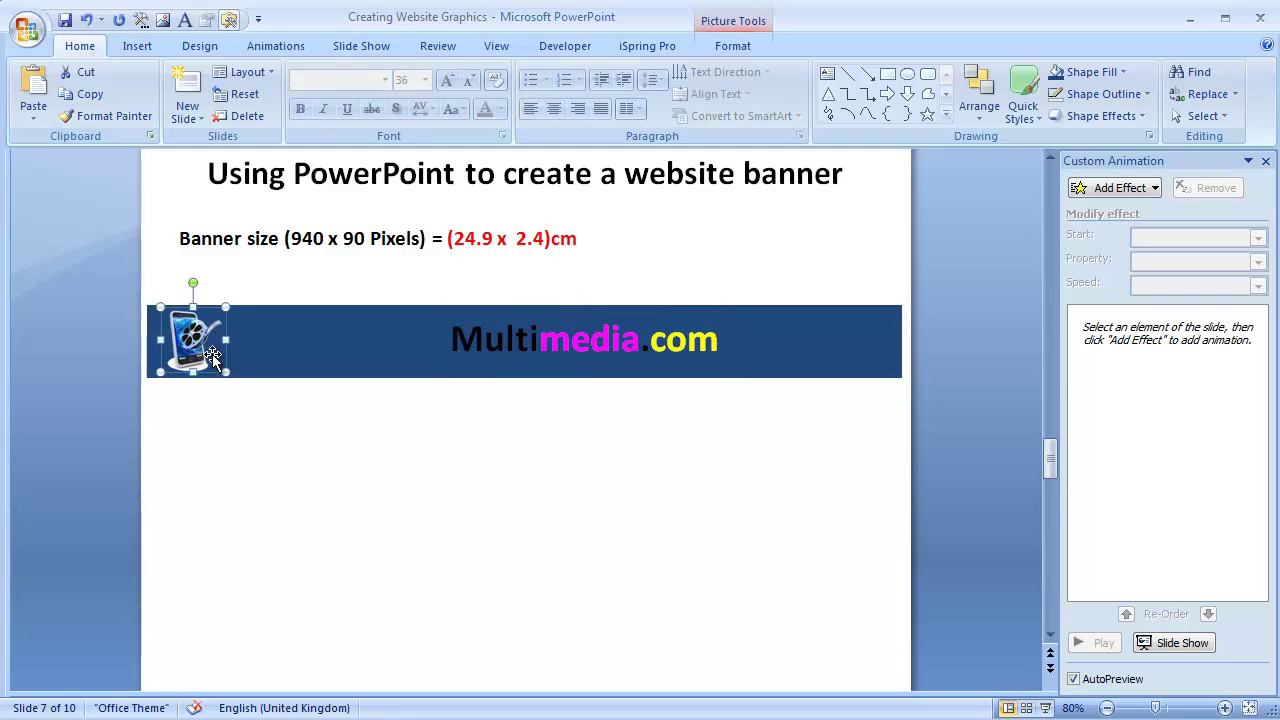
{"action": "left_click", "coordinate": [278, 440]}
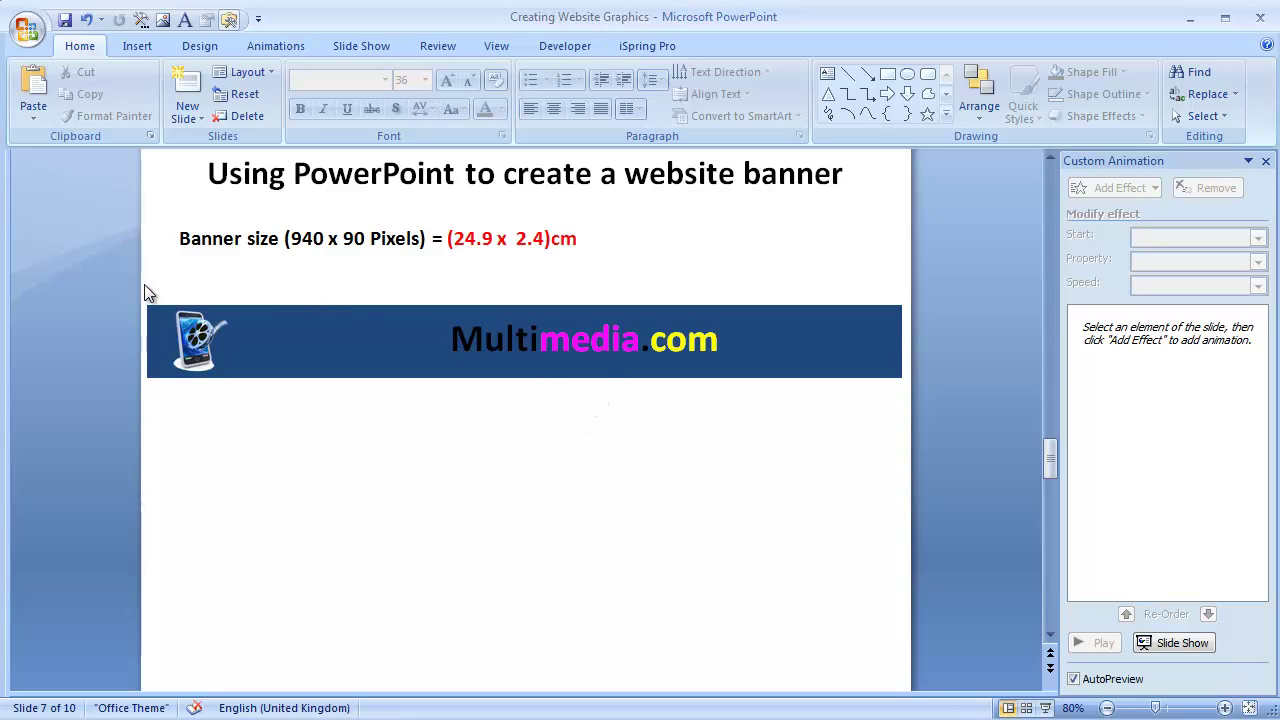
Select the banner rectangle, phone picture and title together and group them into one object
{"action": "mouse_move", "coordinate": [131, 281]}
{"action": "left_mouse_down"}
{"action": "mouse_move", "coordinate": [412, 348]}
{"action": "mouse_move", "coordinate": [930, 440]}
{"action": "left_mouse_up"}
{"action": "right_click", "coordinate": [662, 367]}
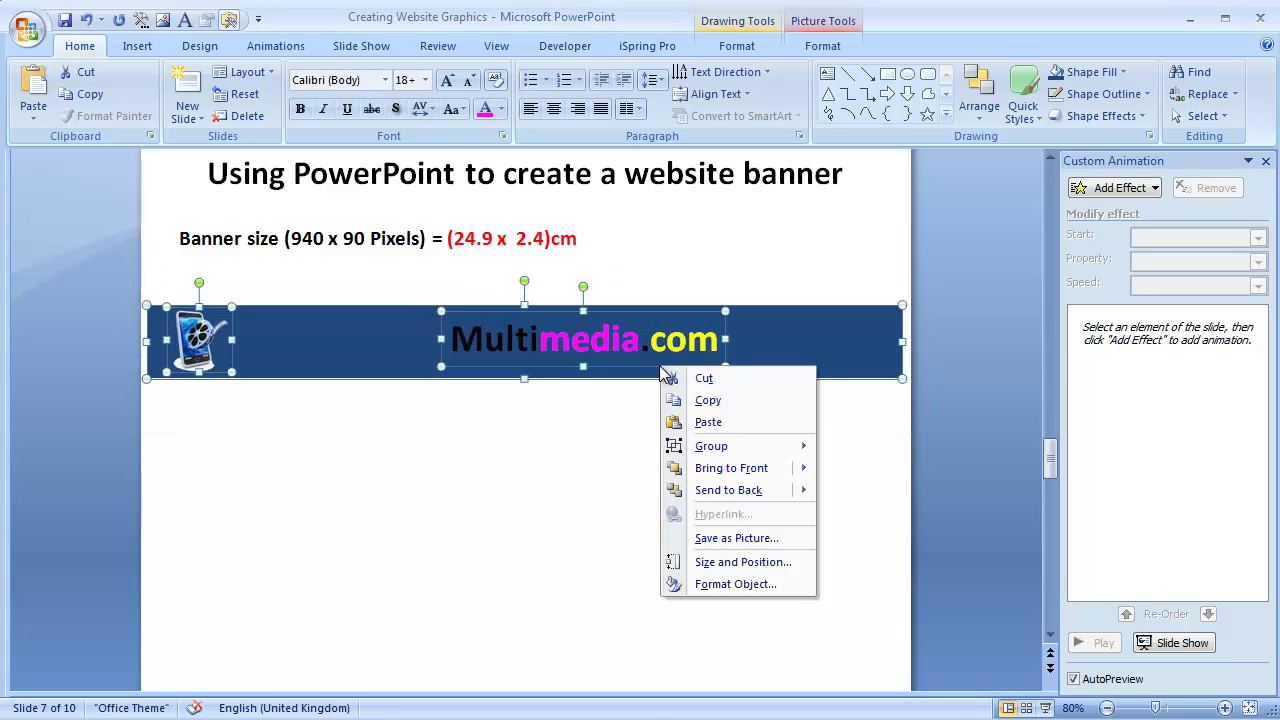
{"action": "mouse_move", "coordinate": [711, 447]}
{"action": "left_click", "coordinate": [857, 449]}
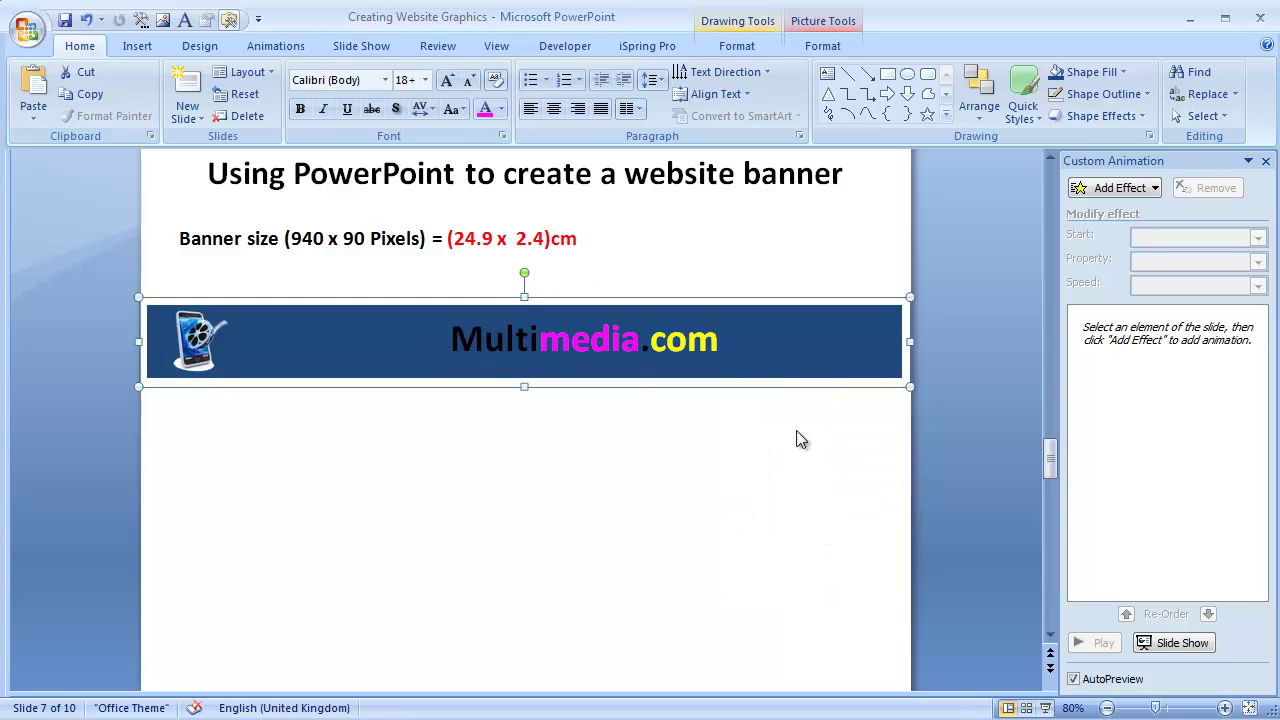
{"action": "left_click", "coordinate": [802, 372]}
{"action": "key", "text": "Up"}
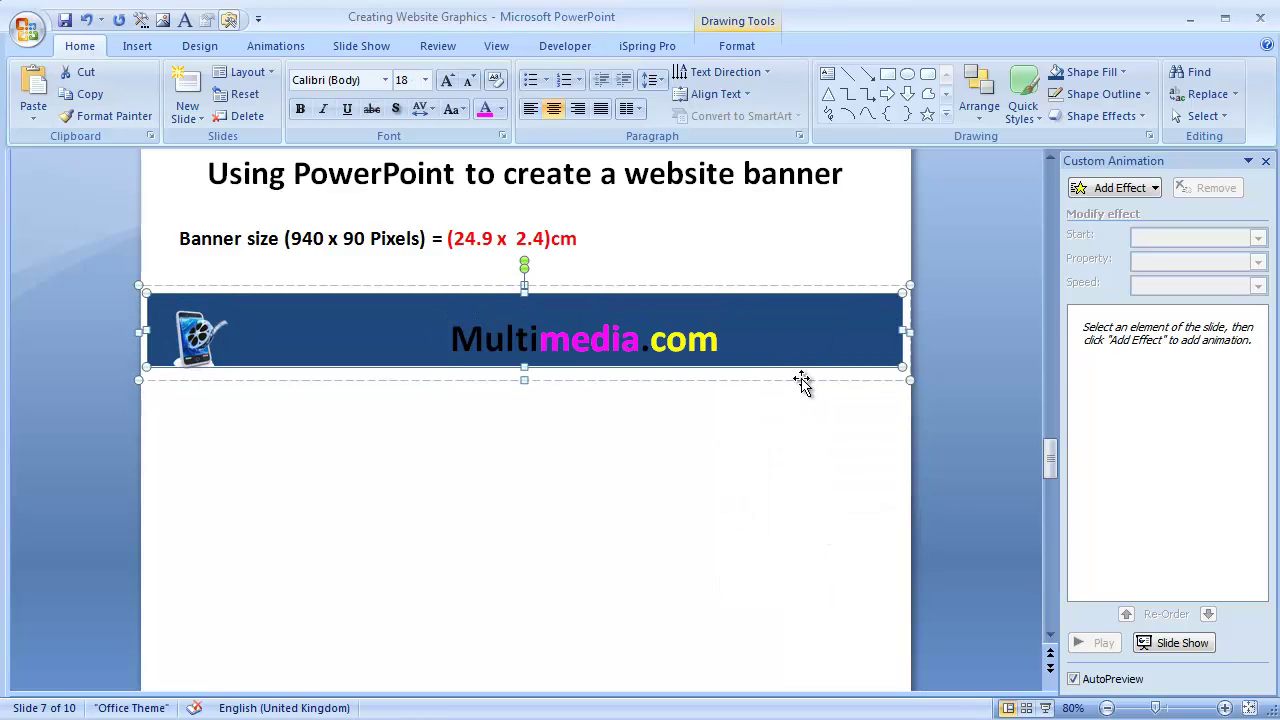
{"action": "left_click", "coordinate": [86, 20]}
{"action": "left_click", "coordinate": [86, 20]}
{"action": "left_click", "coordinate": [86, 20]}
Select the whole banner again and try to group its parts once more
{"action": "mouse_move", "coordinate": [104, 250]}
{"action": "left_mouse_down"}
{"action": "mouse_move", "coordinate": [816, 509]}
{"action": "mouse_move", "coordinate": [975, 502]}
{"action": "left_mouse_up"}
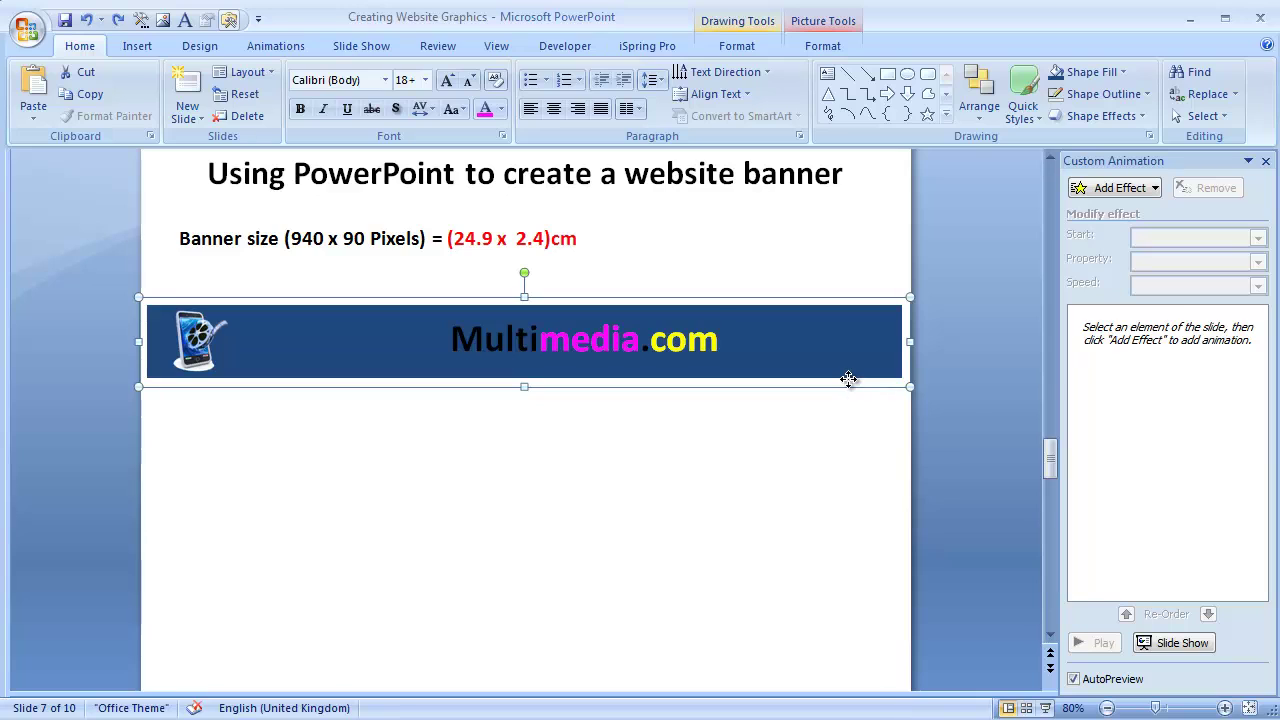
{"action": "right_click", "coordinate": [848, 379]}
{"action": "right_click", "coordinate": [850, 381]}
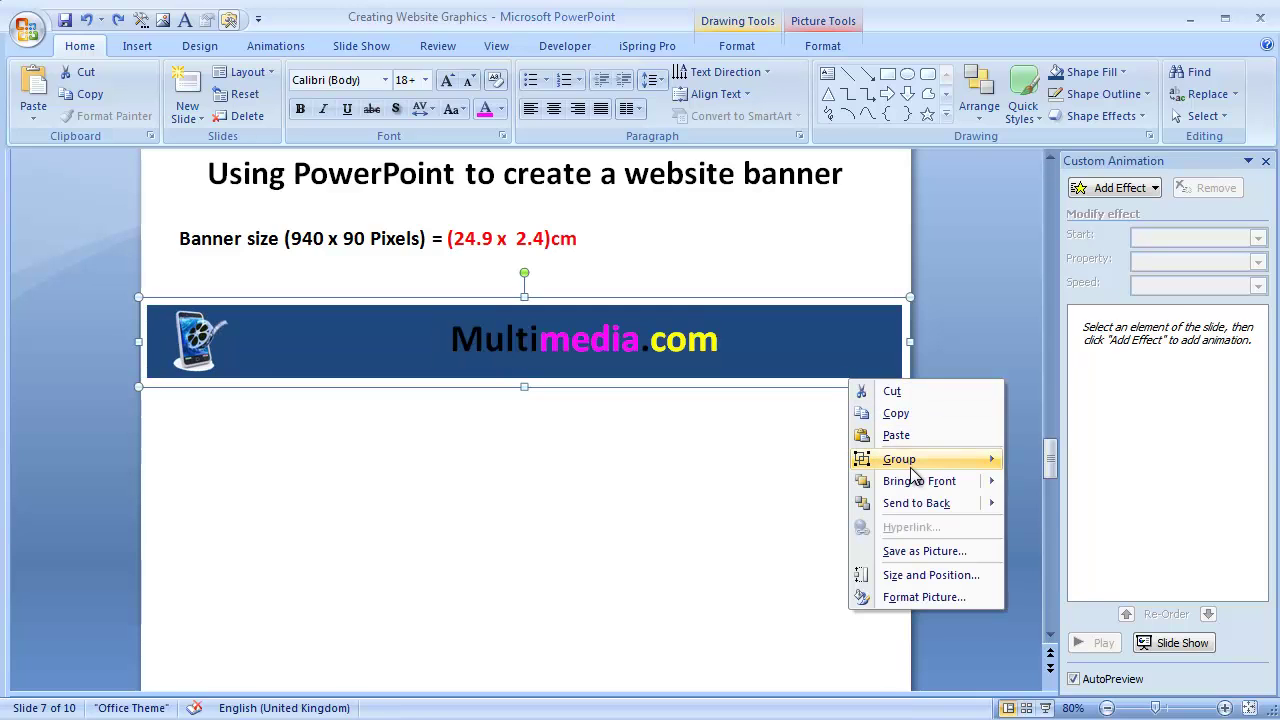
{"action": "mouse_move", "coordinate": [915, 464]}
{"action": "left_click", "coordinate": [736, 460]}
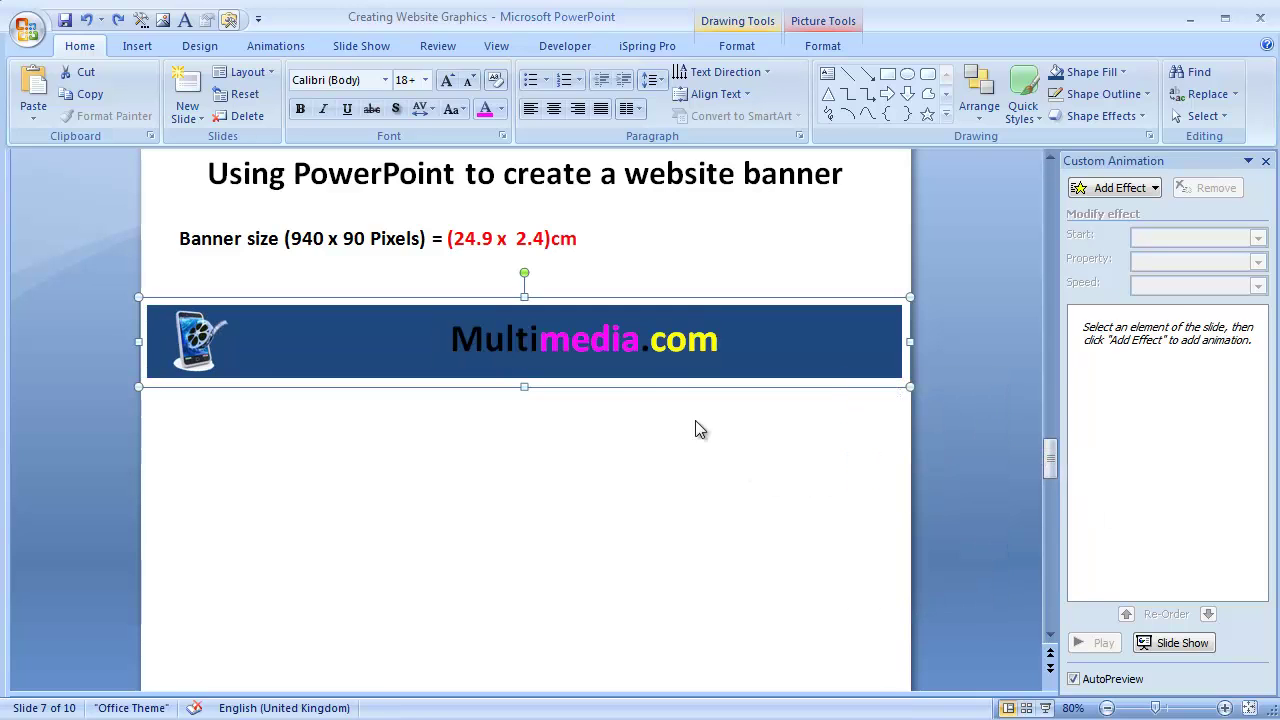
{"action": "left_click", "coordinate": [624, 430]}
Save the grouped banner as a PNG picture named "practice banner 1" in the "Created graphics" folder
{"action": "left_click", "coordinate": [586, 380]}
{"action": "right_click", "coordinate": [587, 389]}
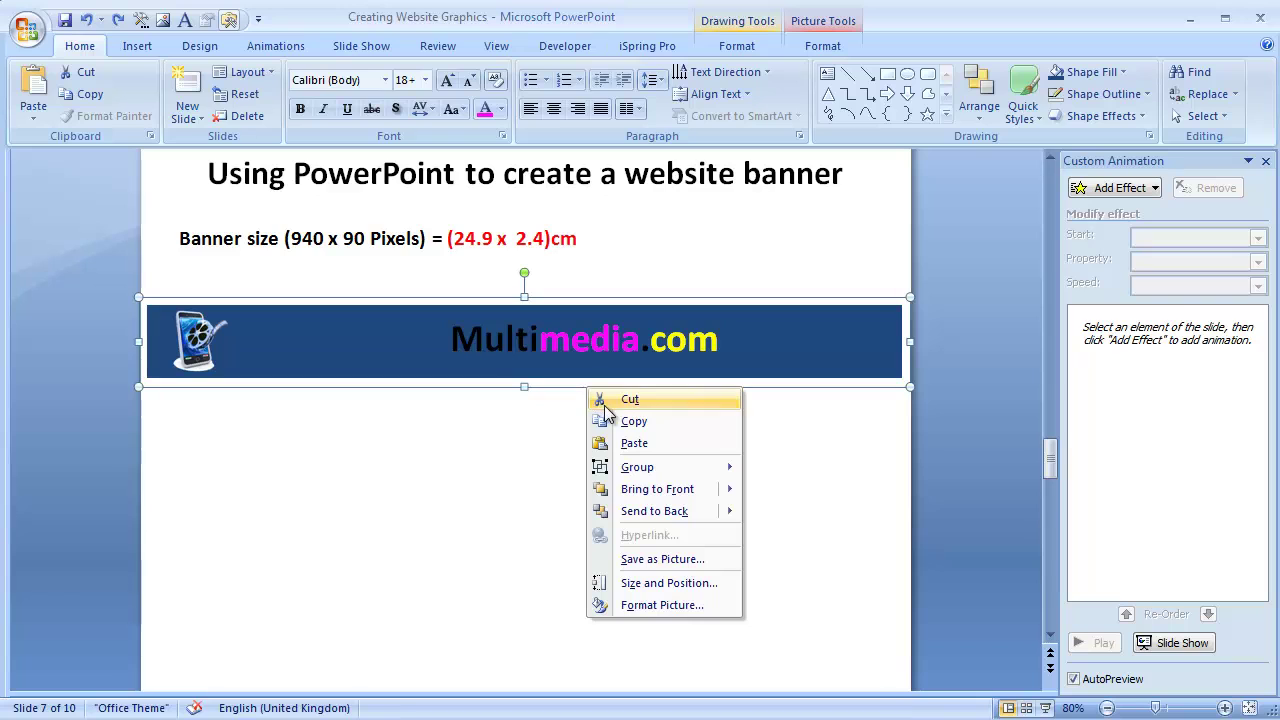
{"action": "left_click", "coordinate": [678, 562]}
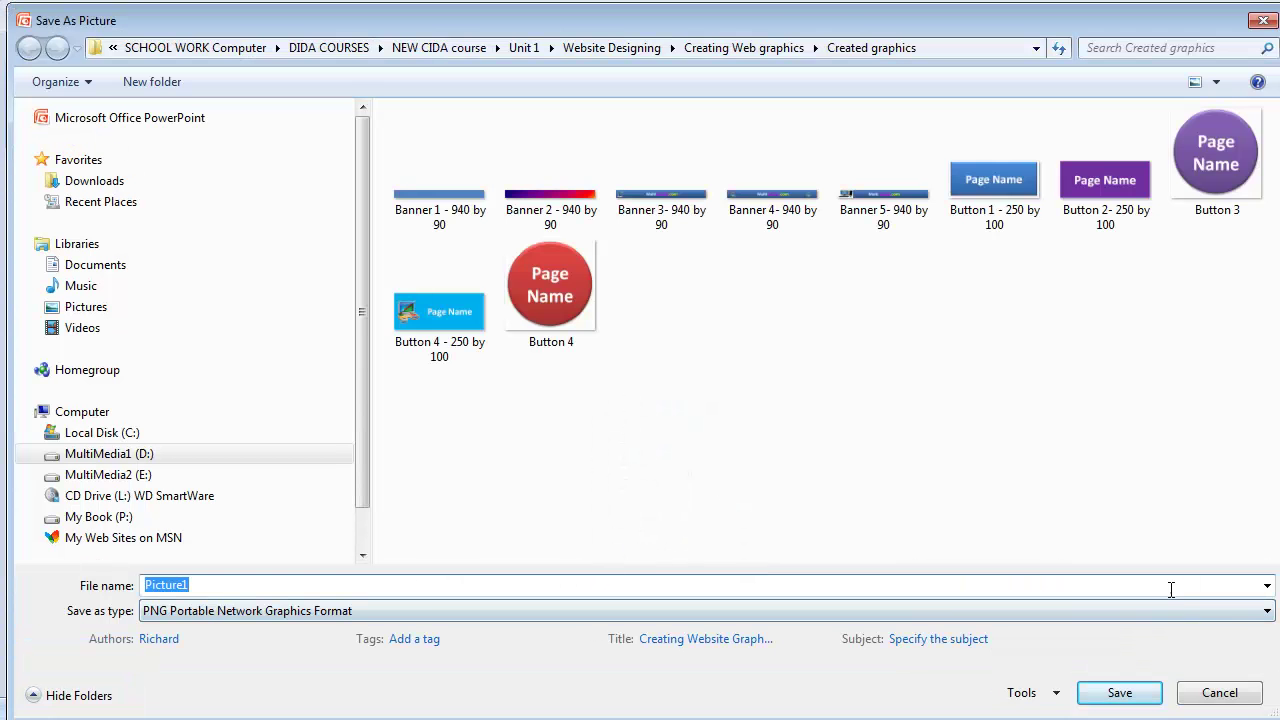
{"action": "left_click", "coordinate": [1236, 612]}
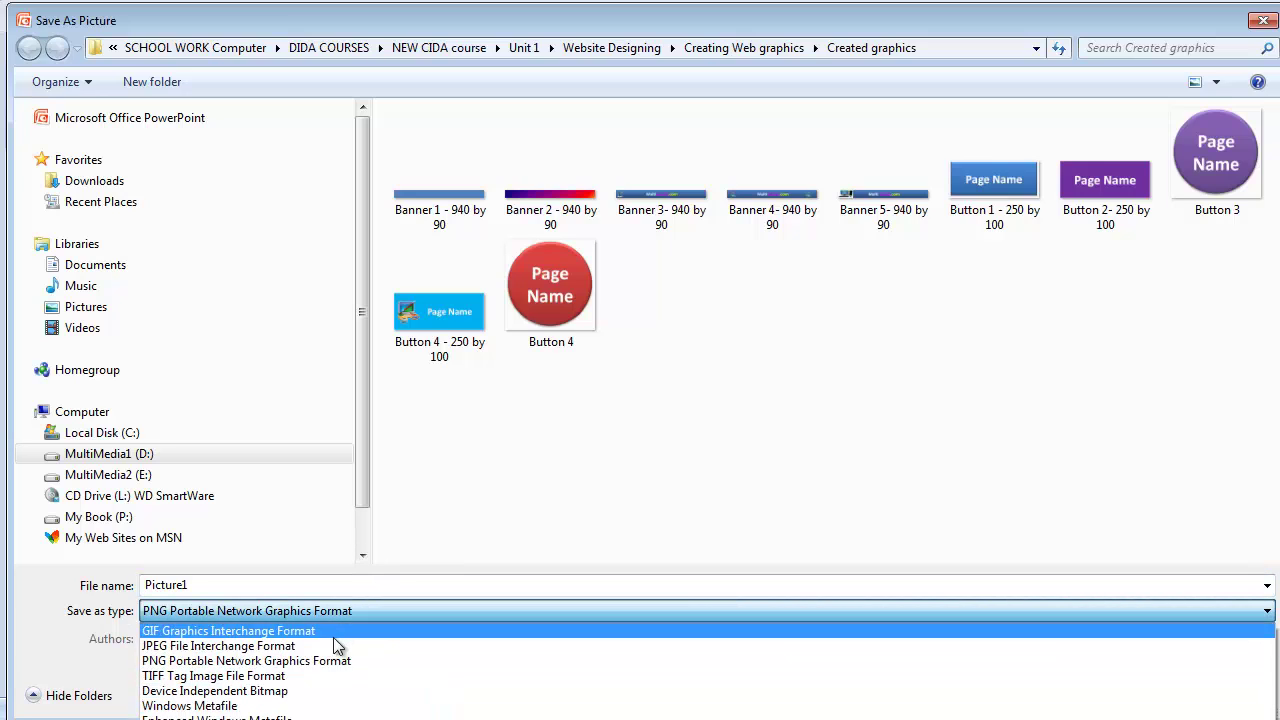
{"action": "left_click", "coordinate": [195, 662]}
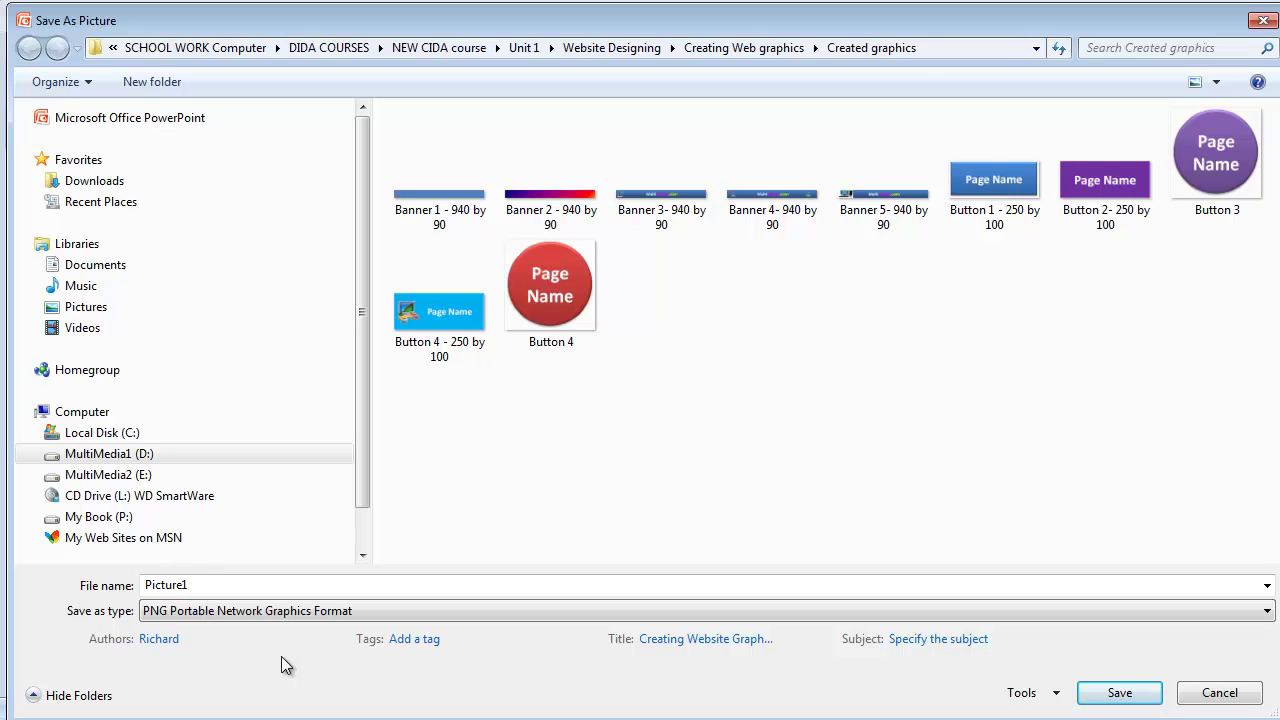
{"action": "double_click", "coordinate": [215, 584]}
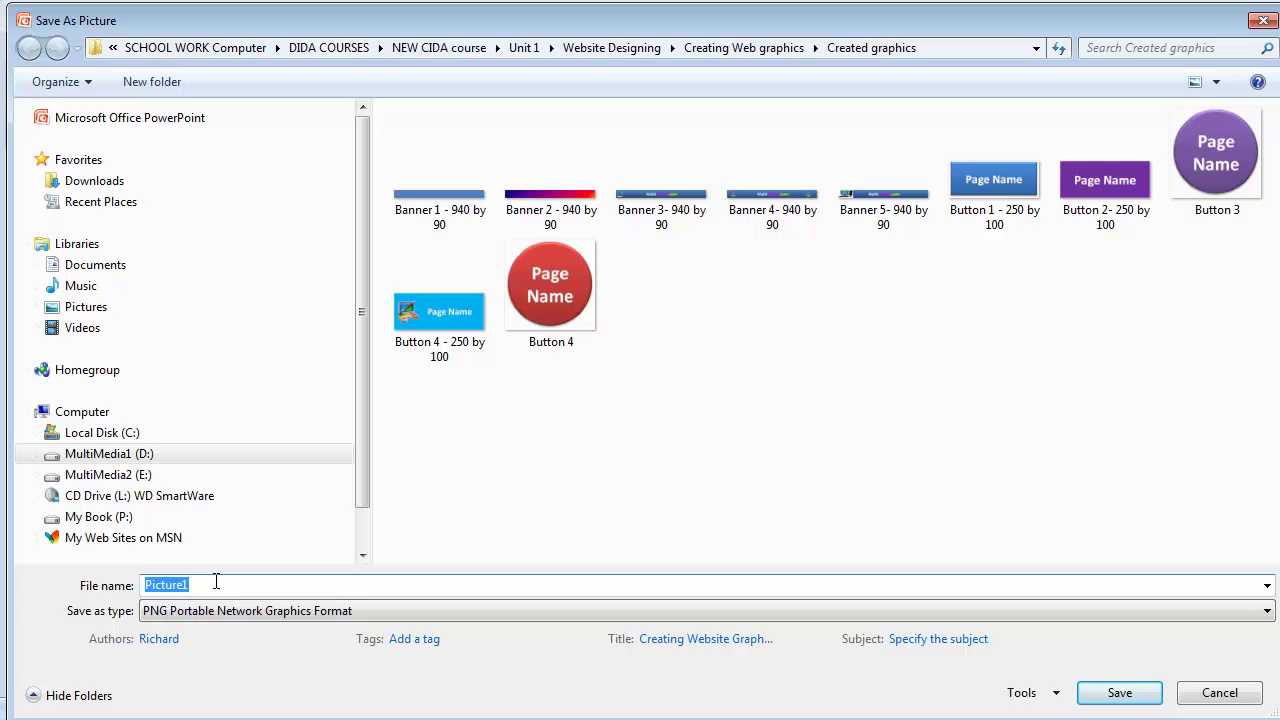
{"action": "type", "text": "practice banner"}
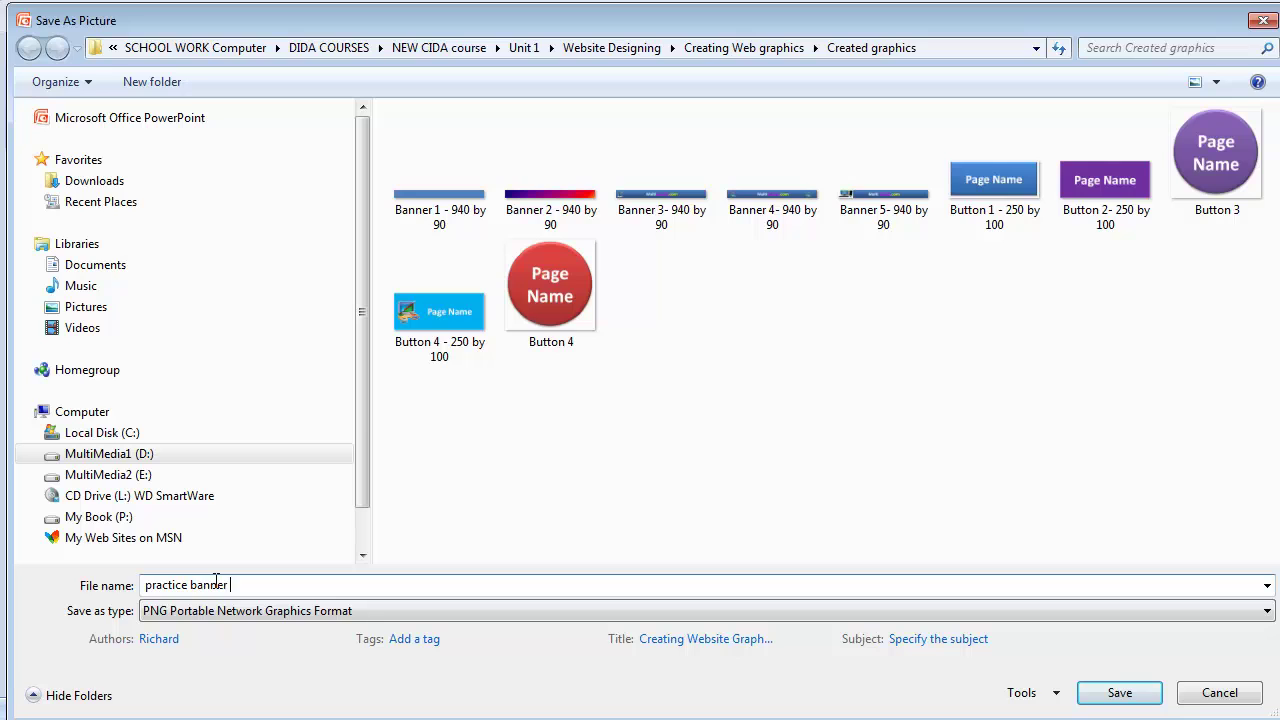
{"action": "left_click", "coordinate": [1116, 694]}
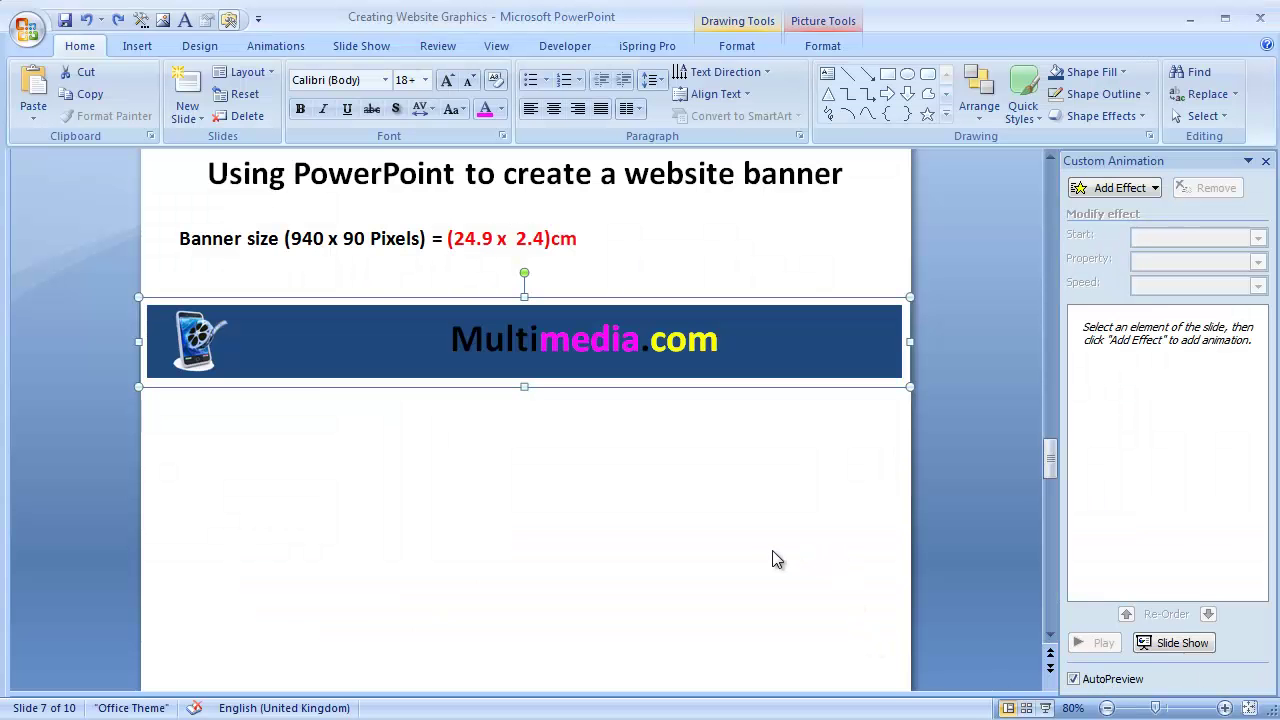
Switch to Windows Explorer and open the "Created graphics" folder inside "Creating Web graphics"
{"action": "left_click", "coordinate": [753, 563]}
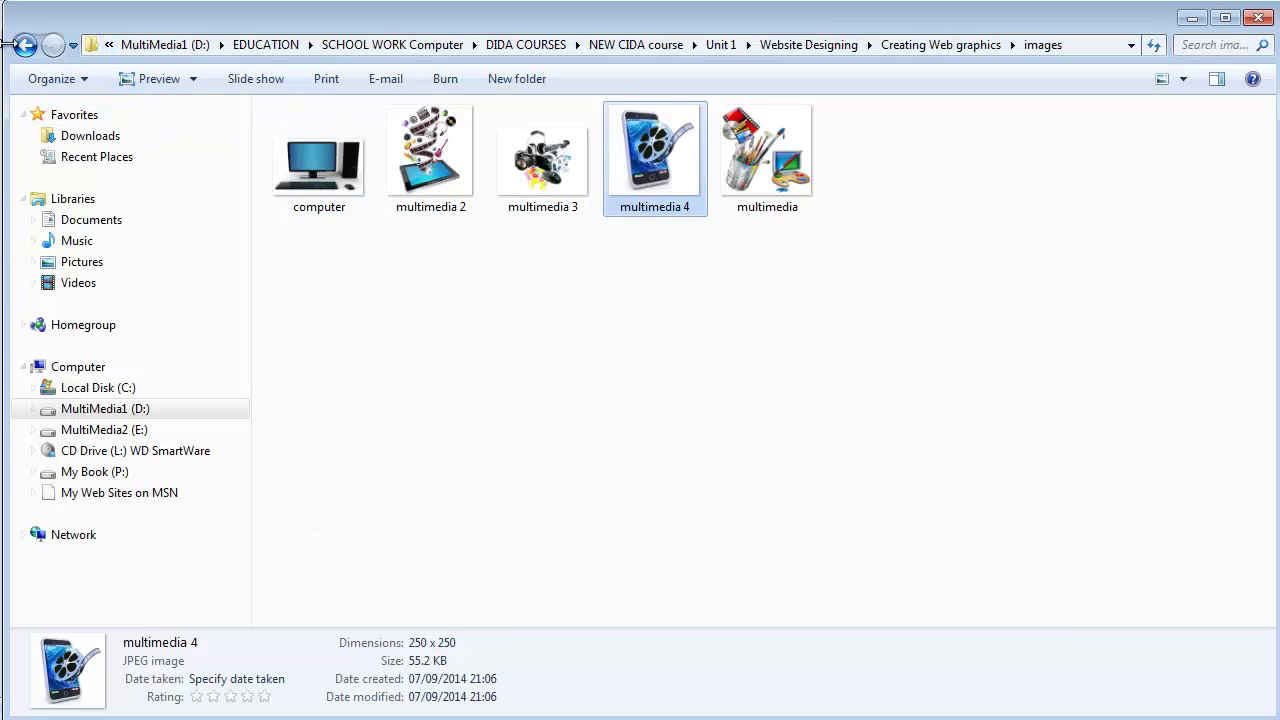
{"action": "left_click", "coordinate": [24, 44]}
{"action": "left_click", "coordinate": [358, 142]}
{"action": "double_click", "coordinate": [358, 142]}
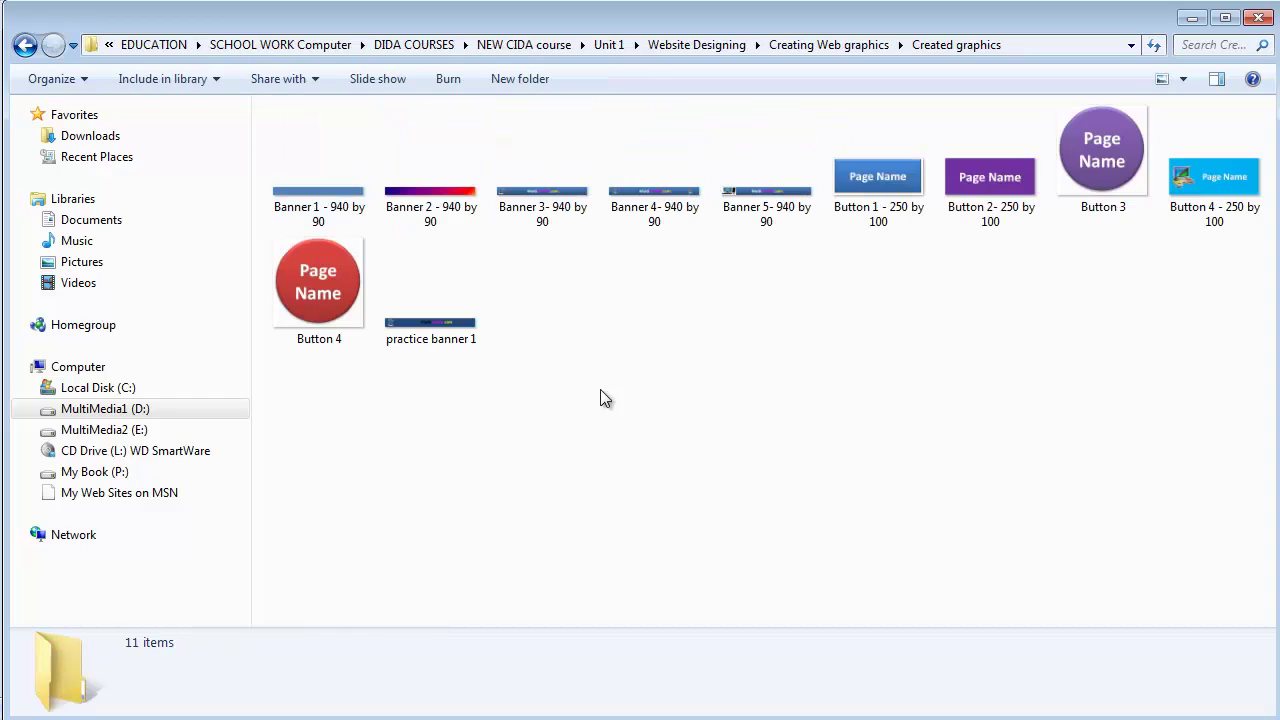
View the "practice banner 1" picture in Windows Photo Viewer and close the viewer
{"action": "right_click", "coordinate": [468, 341]}
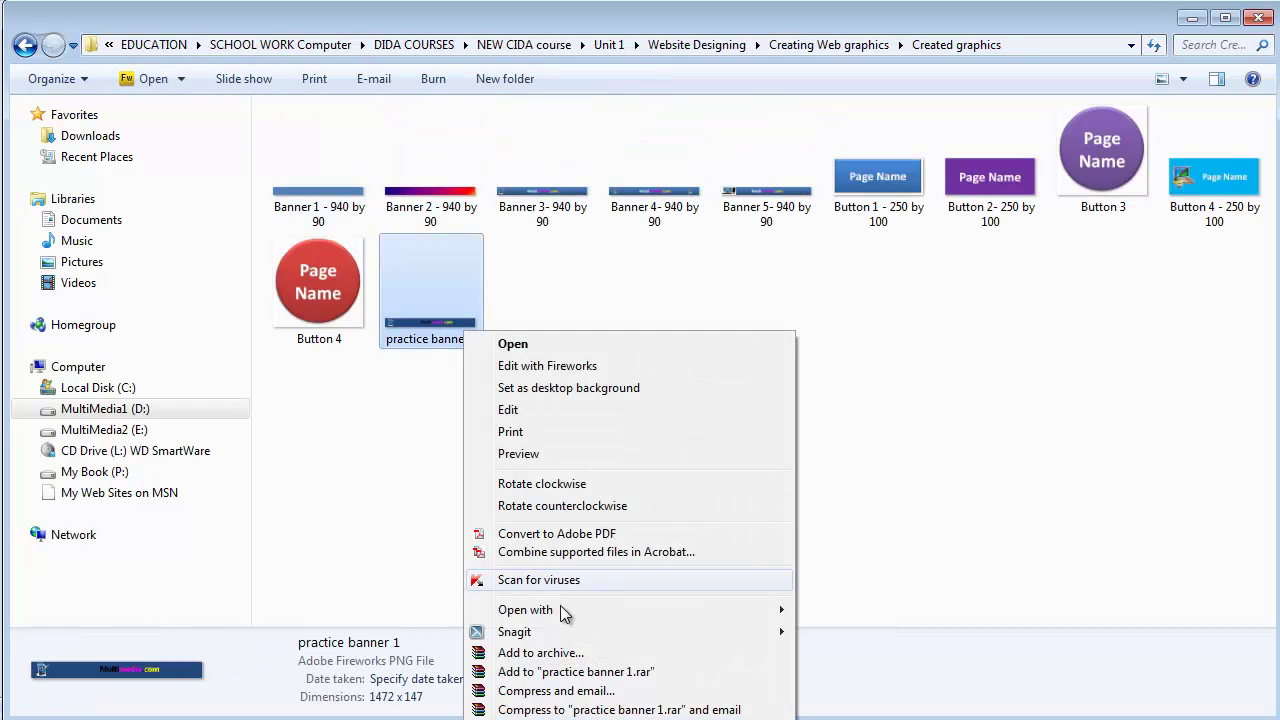
{"action": "mouse_move", "coordinate": [536, 617]}
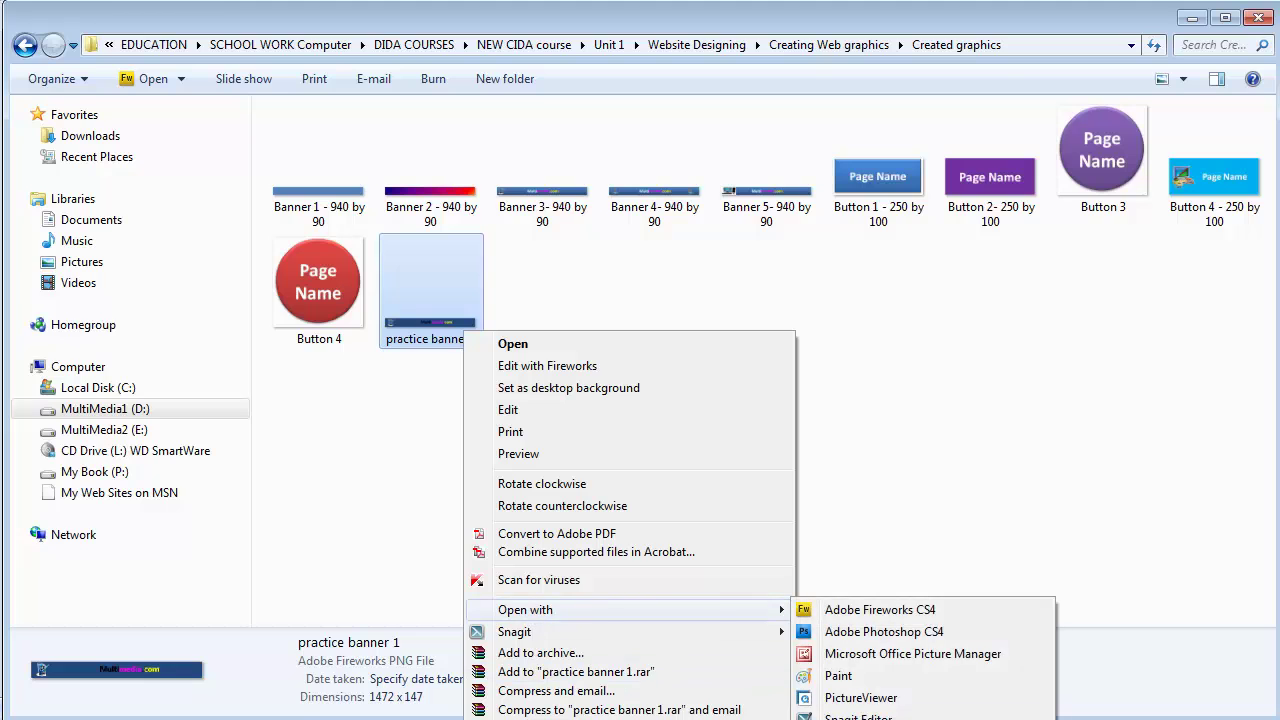
{"action": "left_click", "coordinate": [770, 697]}
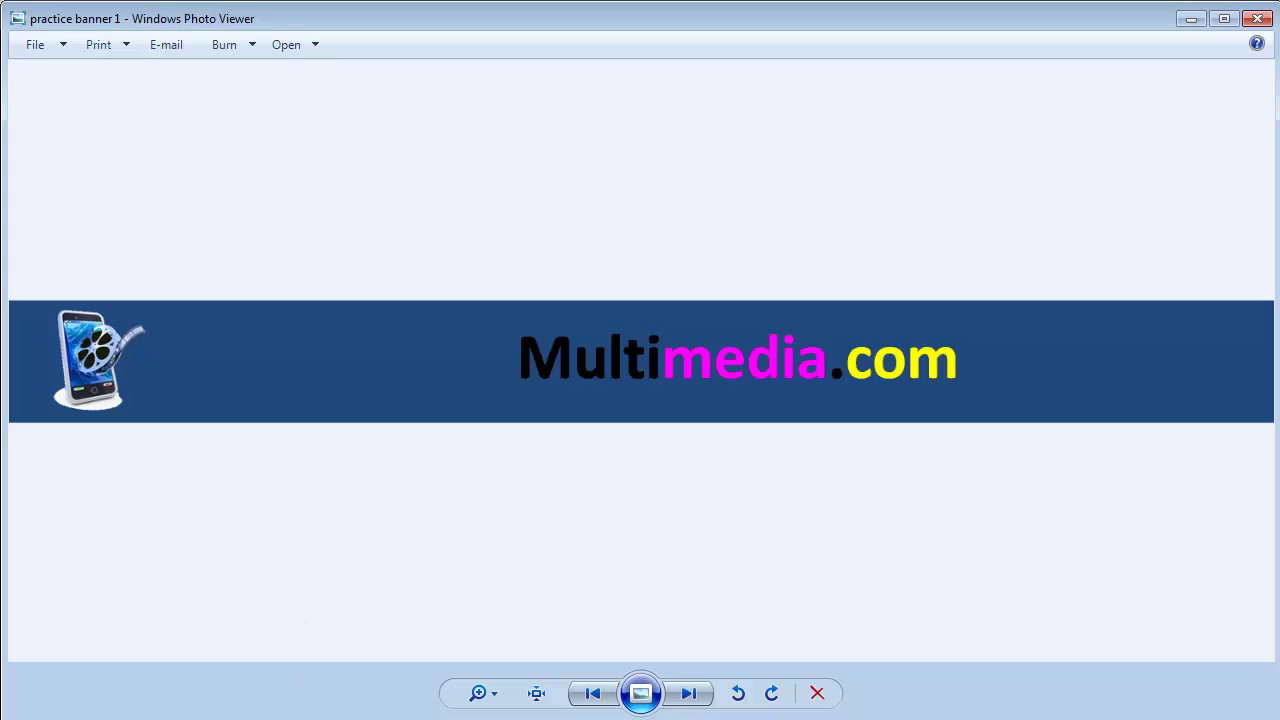
{"action": "key", "text": "alt+F4"}
Copy "practice banner 1" from the folder, paste it into the PowerPoint slide and move it below the original banner
{"action": "right_click", "coordinate": [462, 292]}
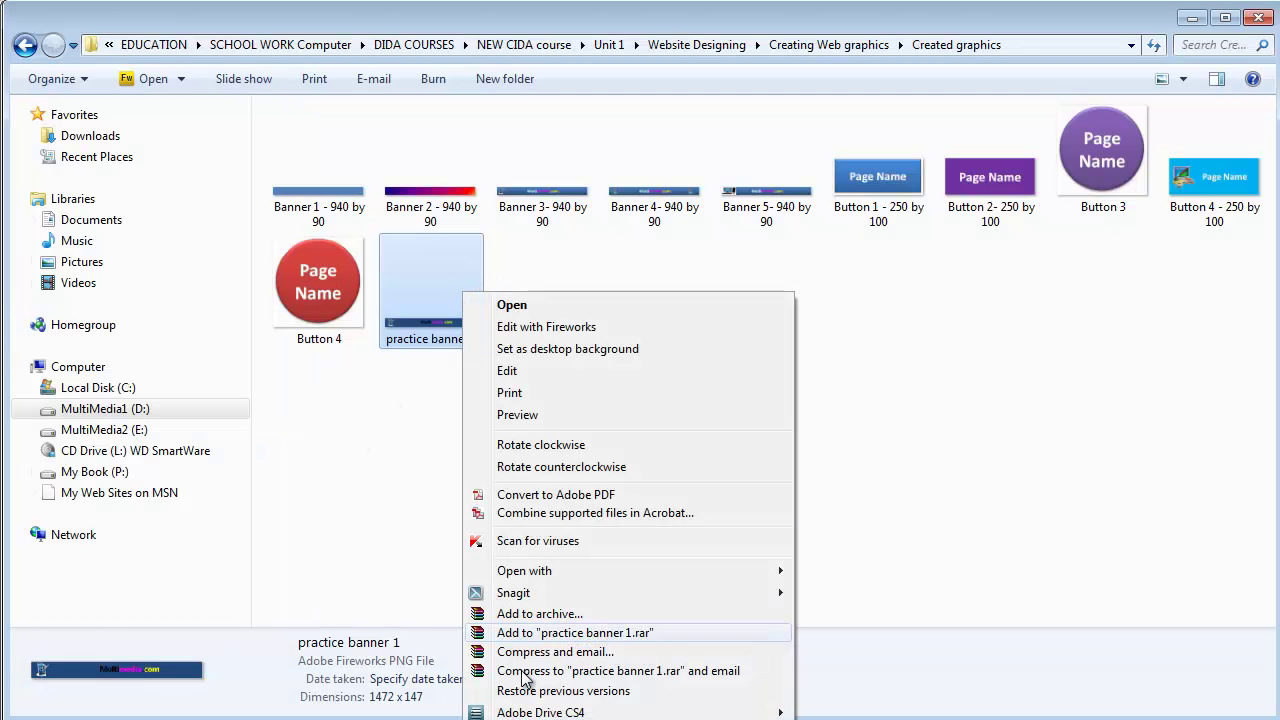
{"action": "key", "text": "Escape"}
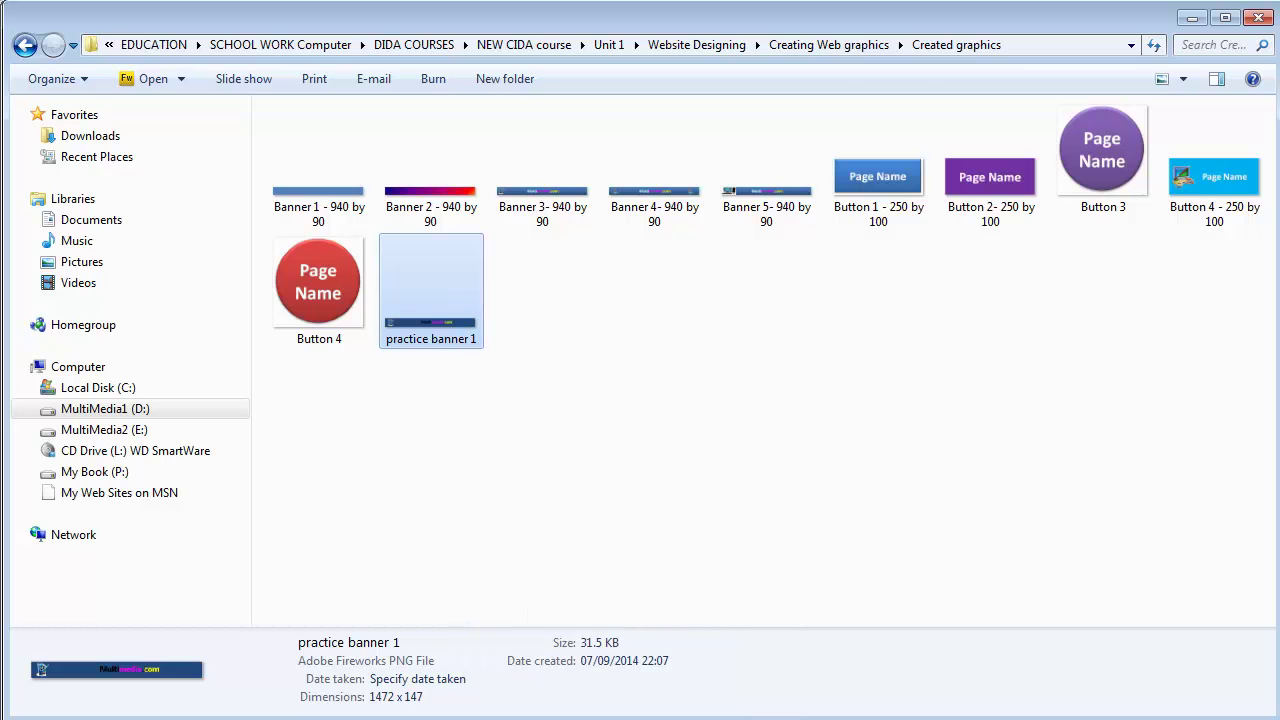
{"action": "key", "text": "alt+Tab"}
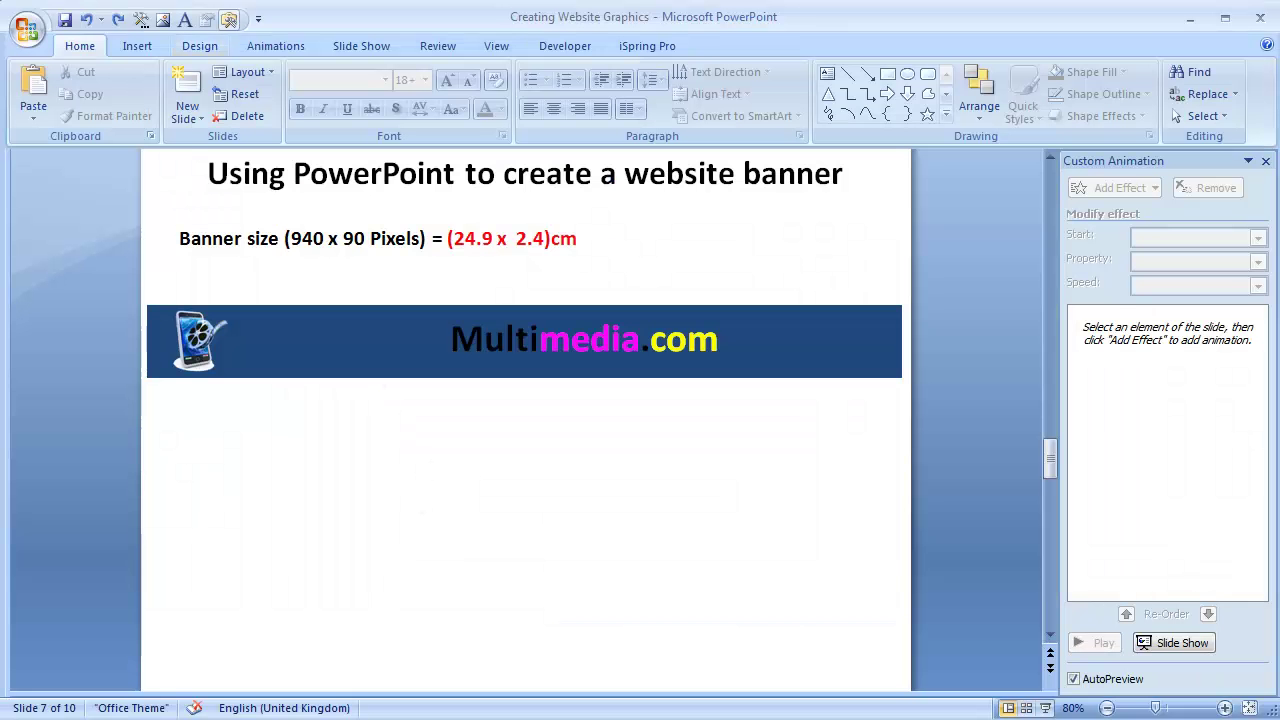
{"action": "left_click", "coordinate": [34, 88]}
{"action": "left_click_drag", "start_coordinate": [400, 434], "coordinate": [465, 556]}
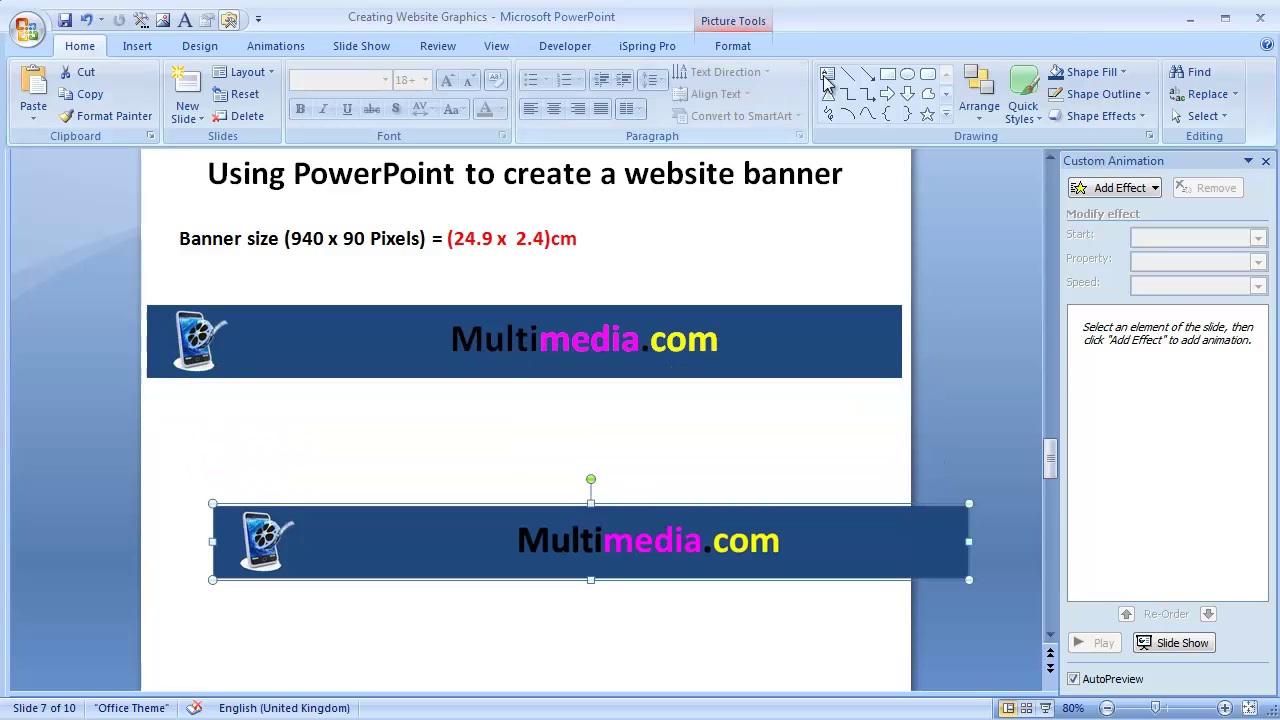
{"action": "left_click", "coordinate": [360, 455]}
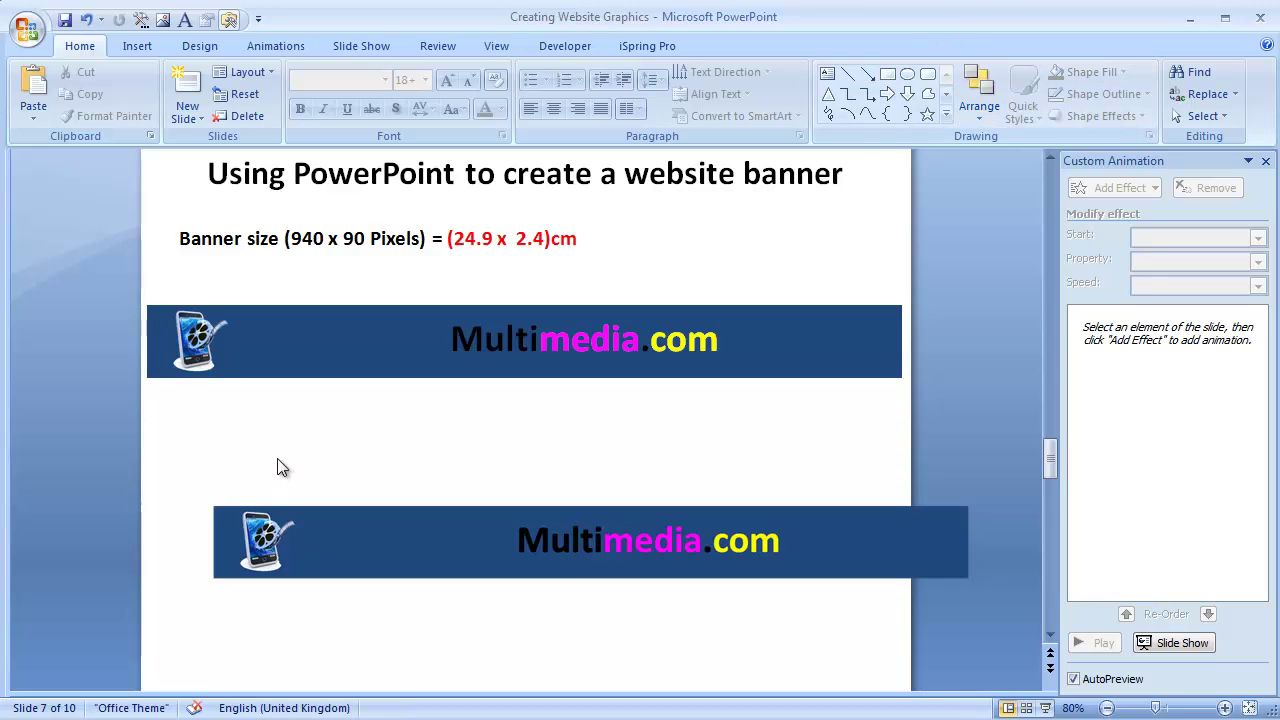
Draw a rectangle overlapping the pasted banner picture and fill it with the standard purple
{"action": "left_click", "coordinate": [893, 72]}
{"action": "mouse_move", "coordinate": [357, 425]}
{"action": "left_mouse_down"}
{"action": "mouse_move", "coordinate": [477, 494]}
{"action": "mouse_move", "coordinate": [544, 558]}
{"action": "left_mouse_up"}
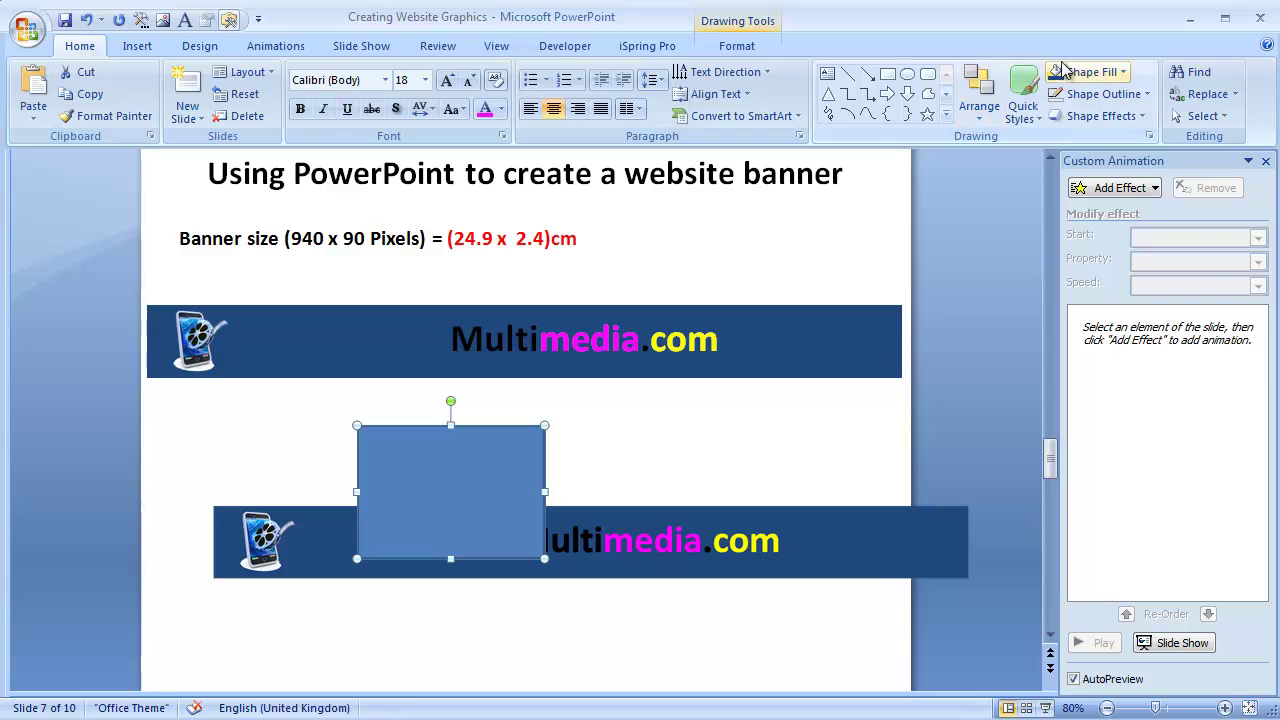
{"action": "left_click", "coordinate": [1122, 72]}
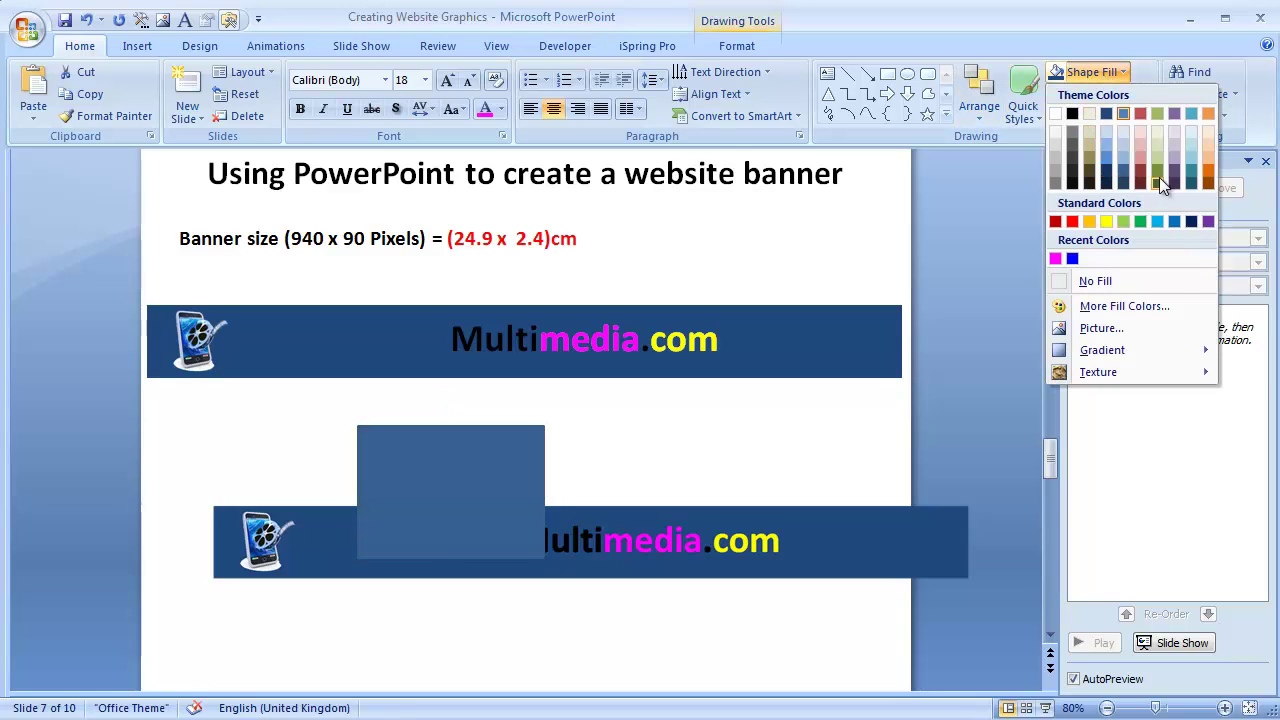
{"action": "left_click", "coordinate": [1208, 221]}
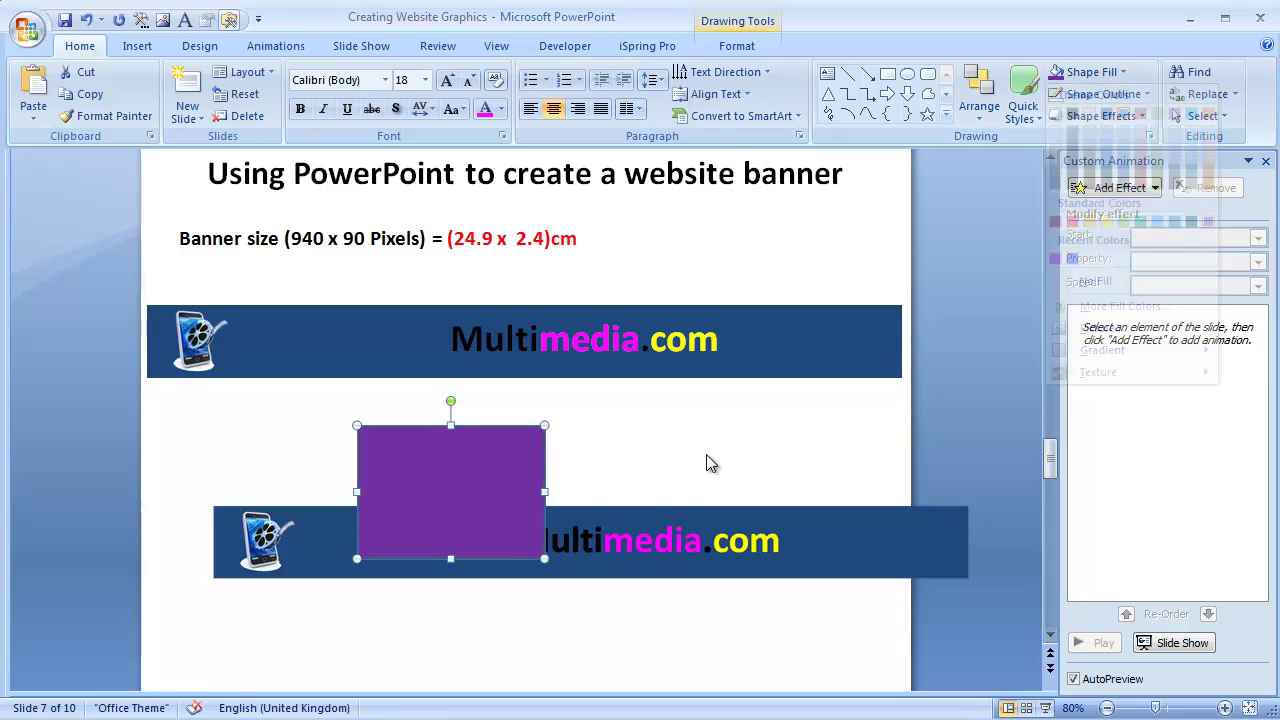
Bring the pasted banner picture in front of the purple rectangle, shift it up across the rectangle, and delete the picture
{"action": "left_click", "coordinate": [648, 514]}
{"action": "right_click", "coordinate": [651, 514]}
{"action": "mouse_move", "coordinate": [735, 642]}
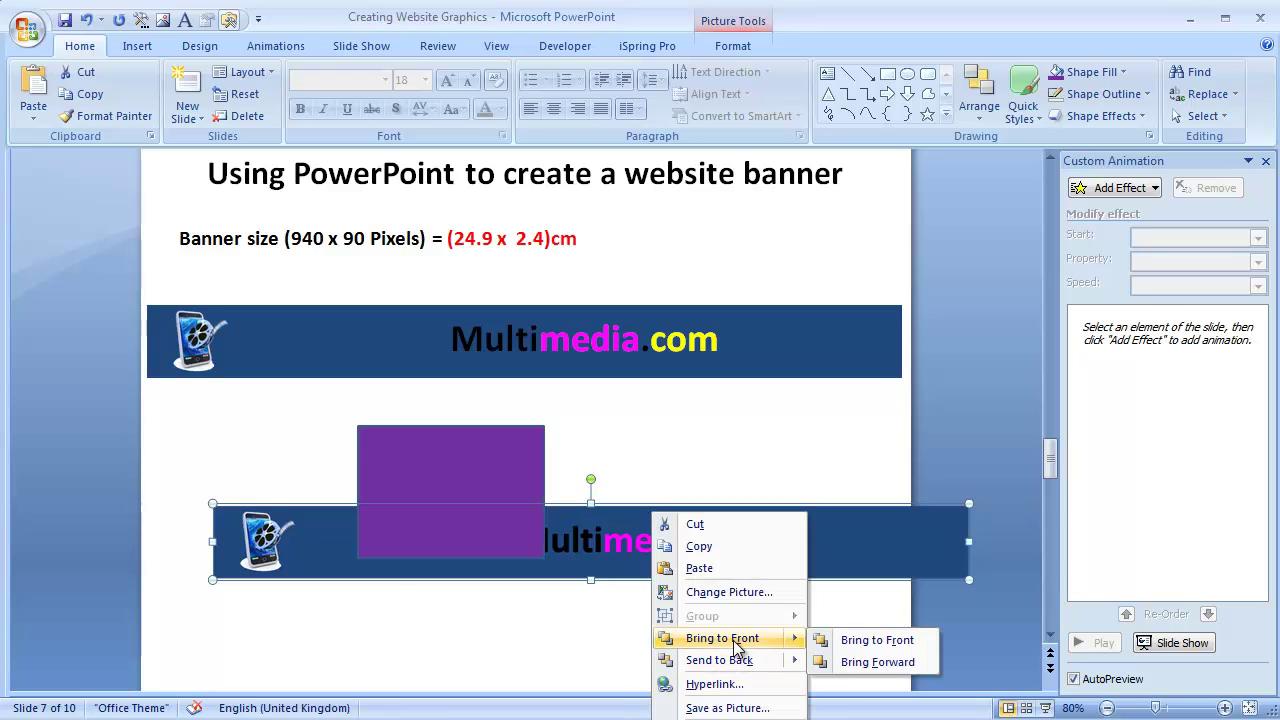
{"action": "left_click", "coordinate": [858, 642]}
{"action": "left_click_drag", "start_coordinate": [474, 560], "coordinate": [457, 518]}
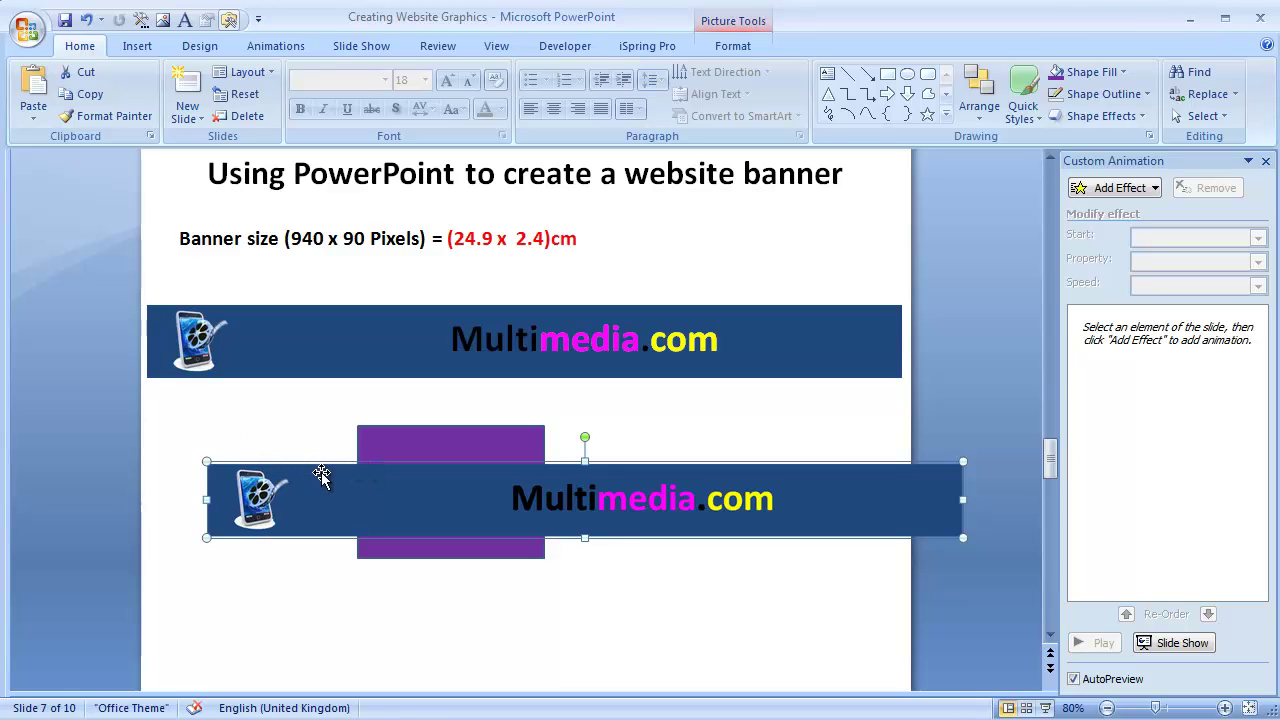
{"action": "key", "text": "Delete"}
Save the grouped Multimedia.com banner as a JPEG picture named "jpeg banner" in the "Created graphics" folder
{"action": "right_click", "coordinate": [284, 338]}
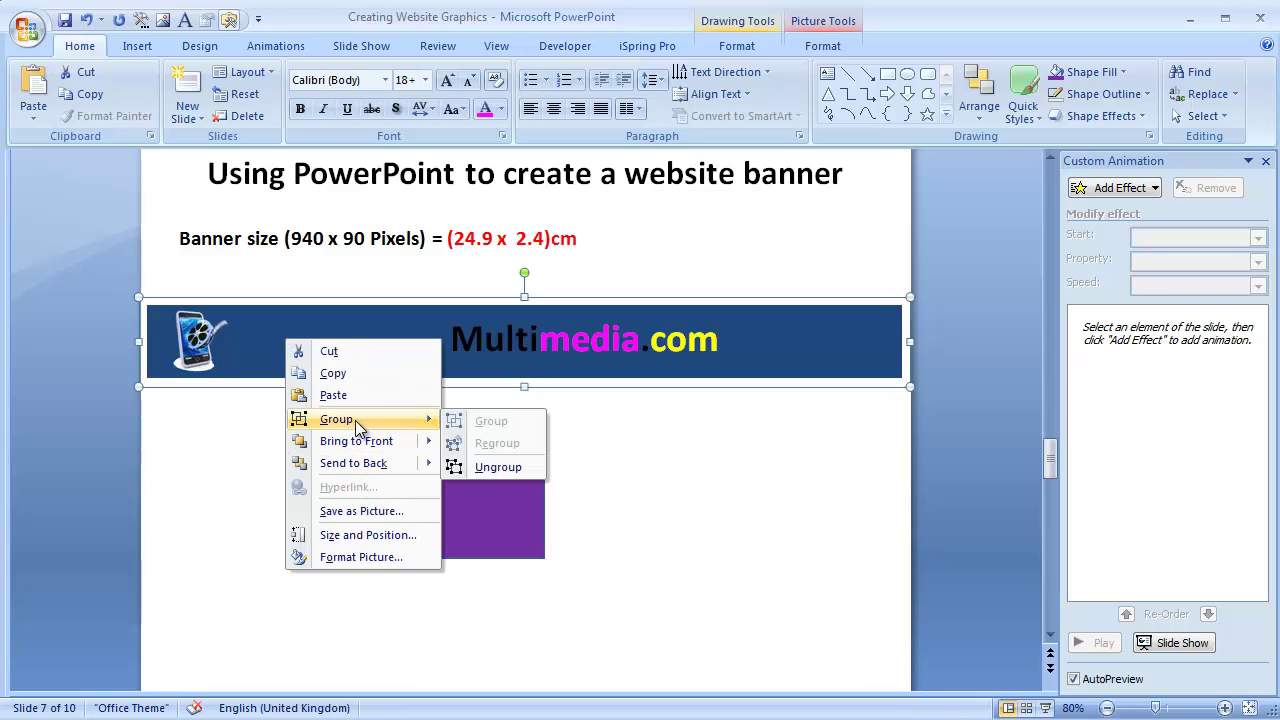
{"action": "left_click", "coordinate": [349, 516]}
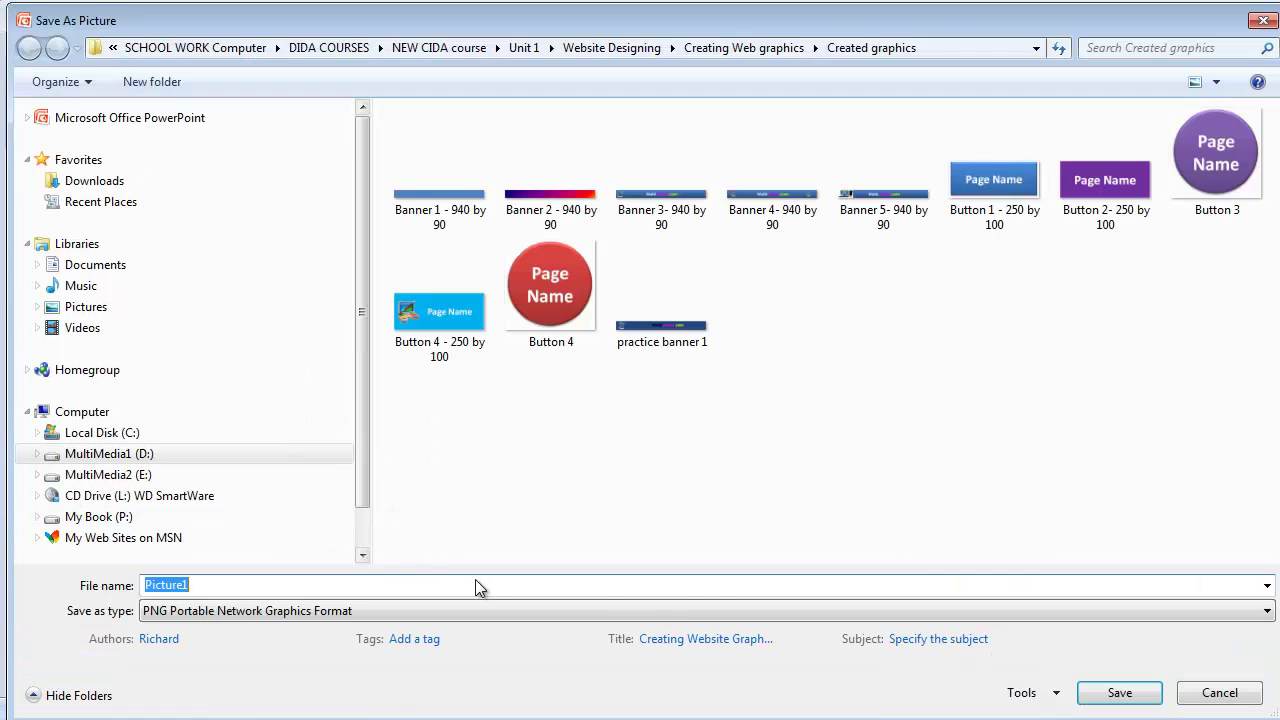
{"action": "left_click", "coordinate": [587, 611]}
{"action": "left_click", "coordinate": [356, 646]}
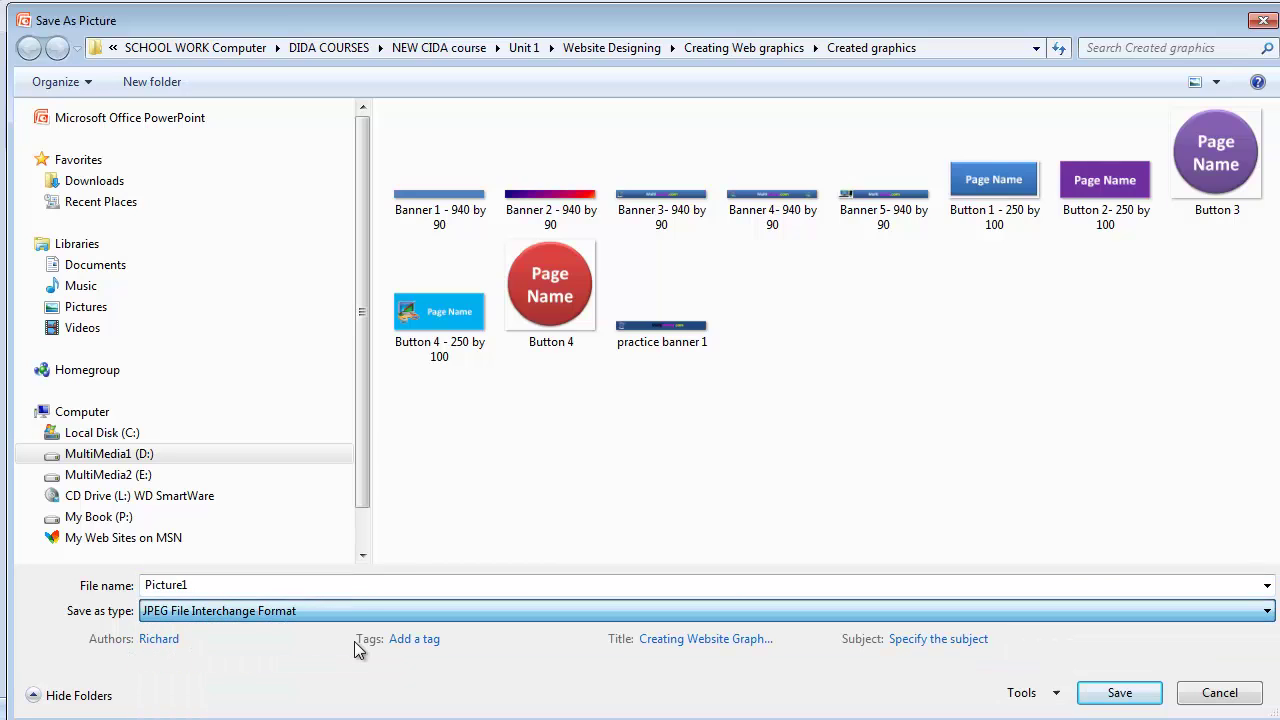
{"action": "double_click", "coordinate": [225, 585]}
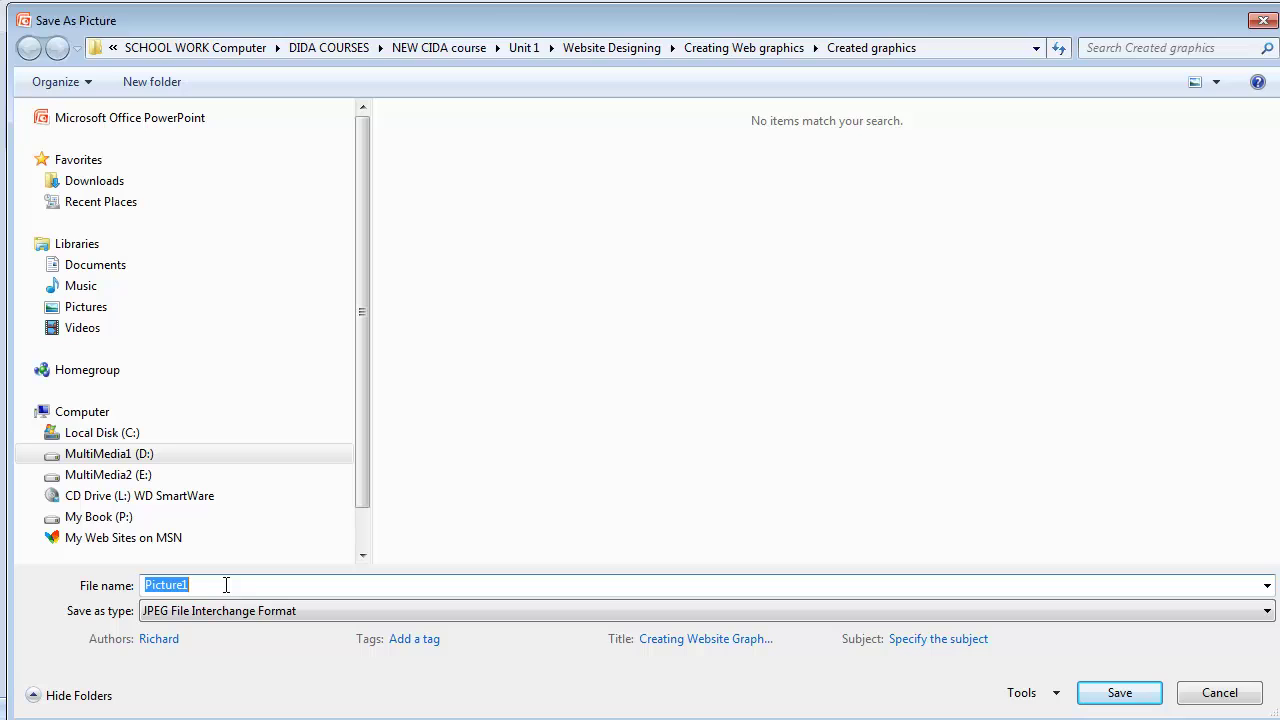
{"action": "type", "text": "j"}
{"action": "left_click", "coordinate": [1120, 692]}
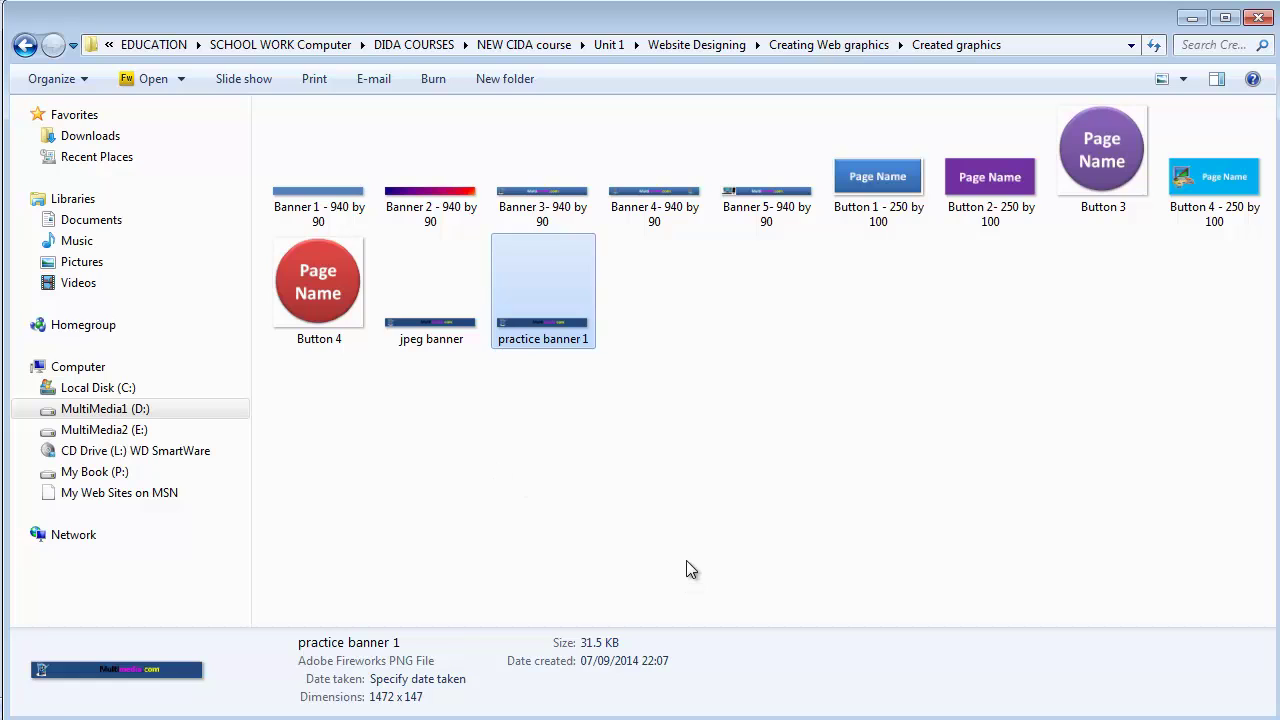
Copy "jpeg banner" from the "Created graphics" folder in Windows Explorer and paste it into the PowerPoint slide across the purple rectangle
{"action": "left_click", "coordinate": [684, 571]}
{"action": "left_click", "coordinate": [443, 328]}
{"action": "right_click", "coordinate": [438, 319]}
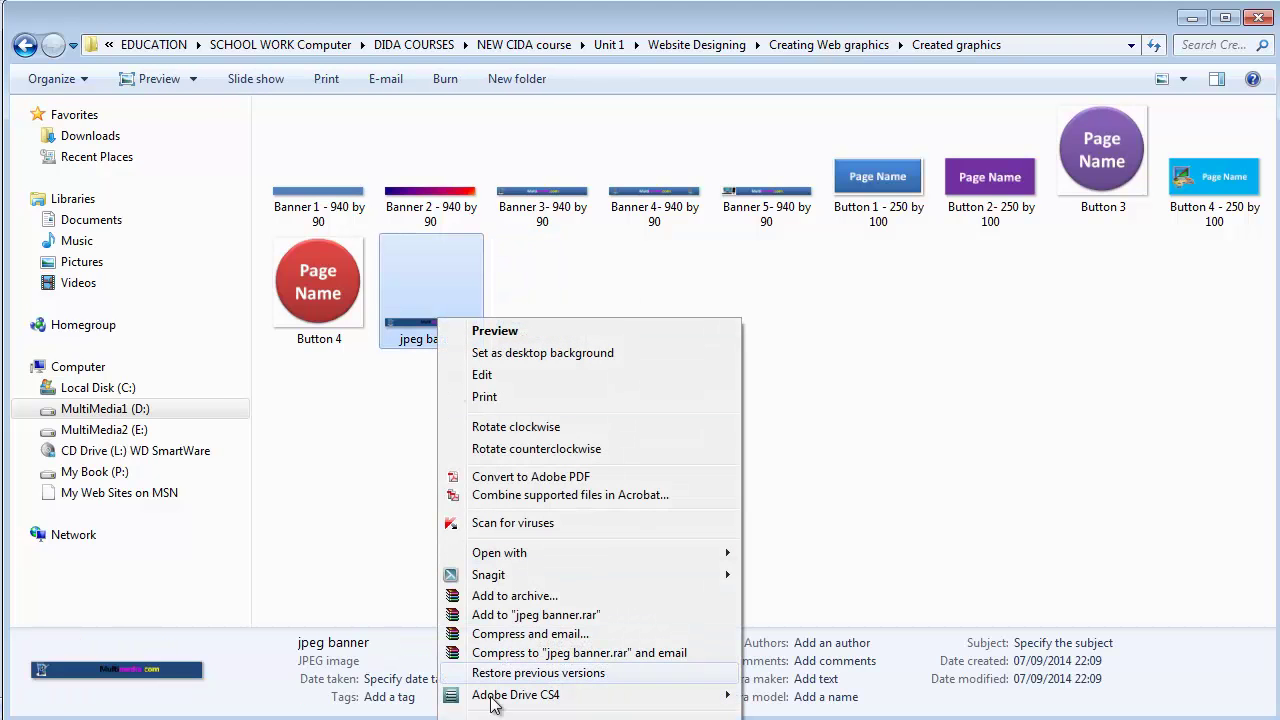
{"action": "key", "text": "Escape"}
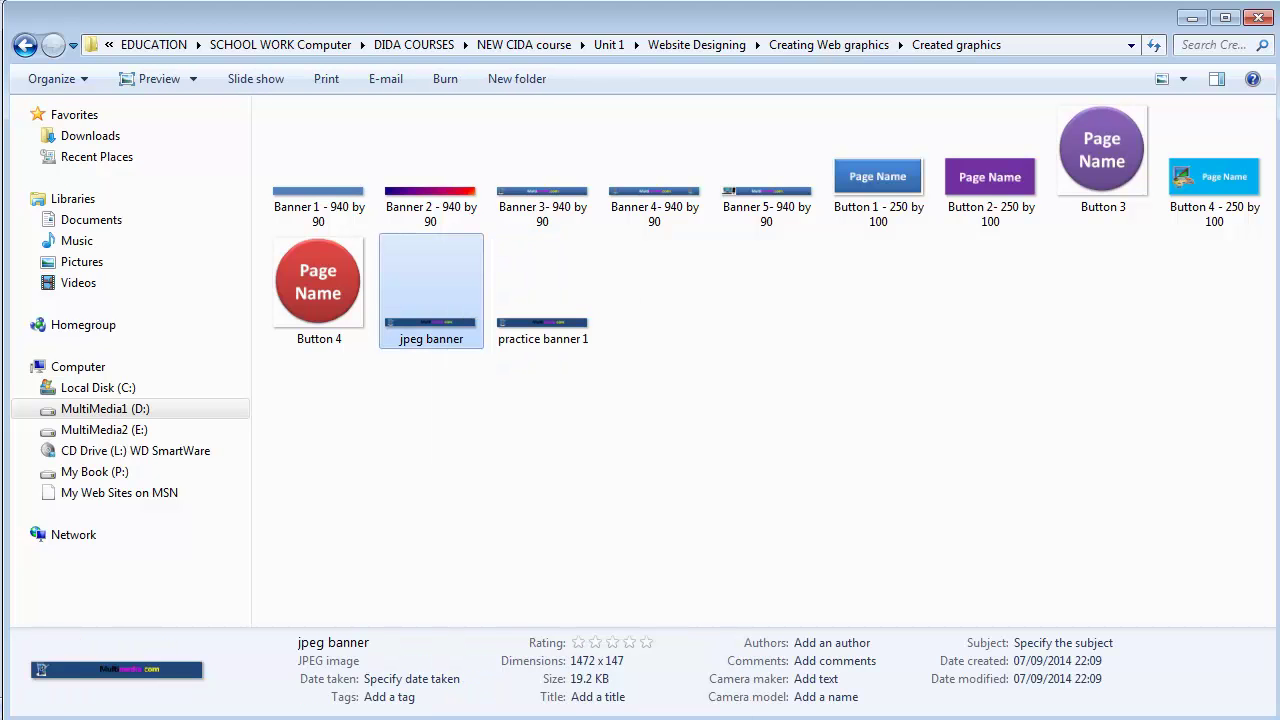
{"action": "key", "text": "alt+Tab"}
{"action": "left_click", "coordinate": [591, 595]}
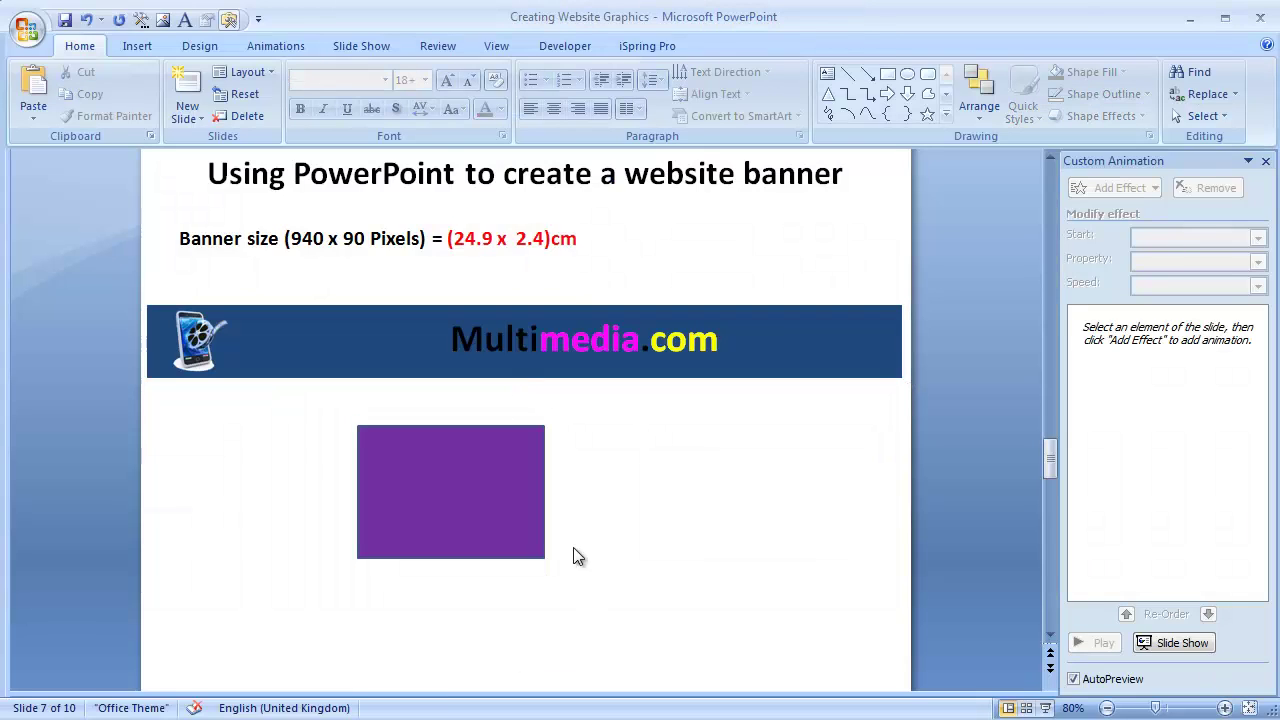
{"action": "left_click", "coordinate": [37, 92]}
{"action": "left_click_drag", "start_coordinate": [472, 446], "coordinate": [466, 532]}
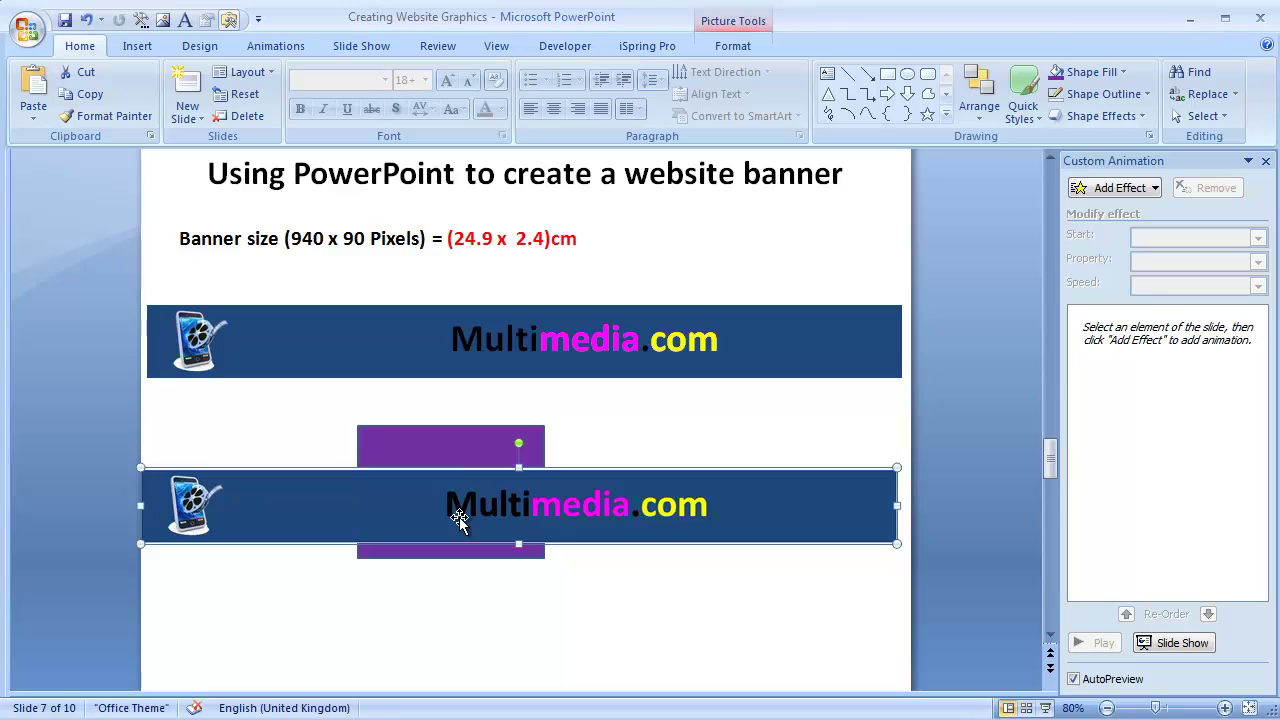
{"action": "left_click_drag", "start_coordinate": [465, 503], "coordinate": [471, 485]}
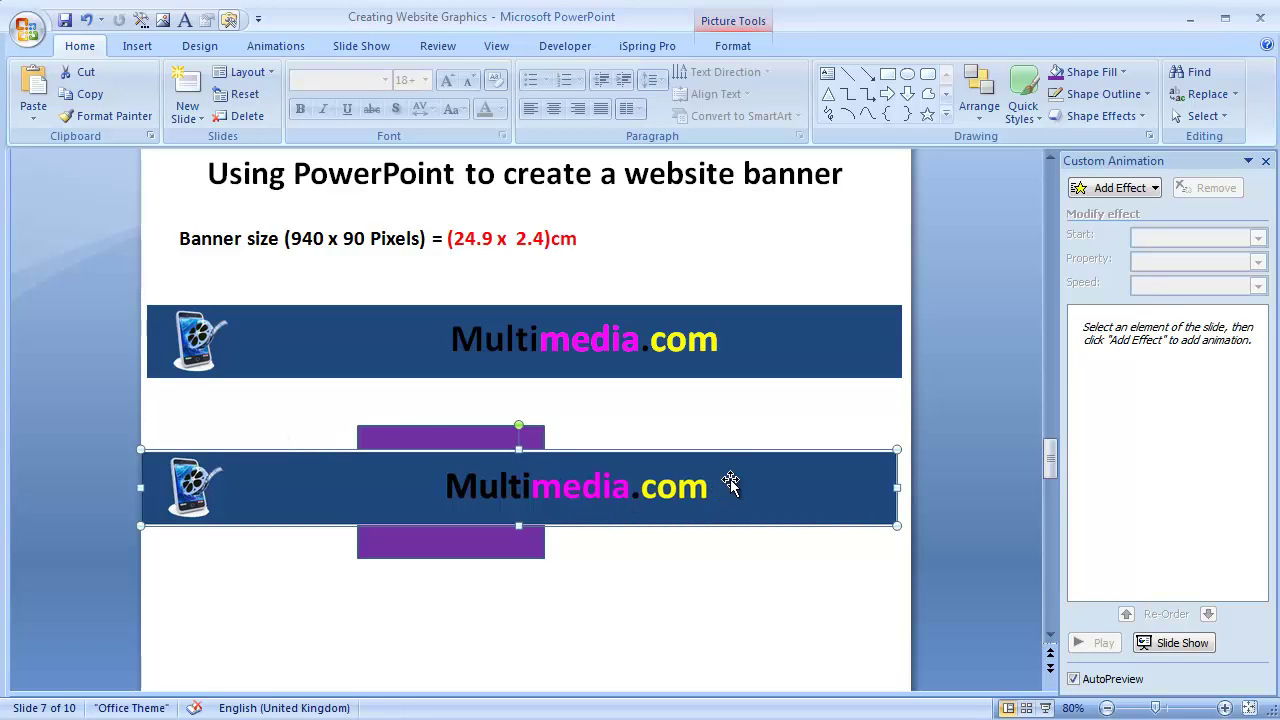
Delete the pasted JPEG banner and the purple rectangle from the slide
{"action": "key", "text": "Delete"}
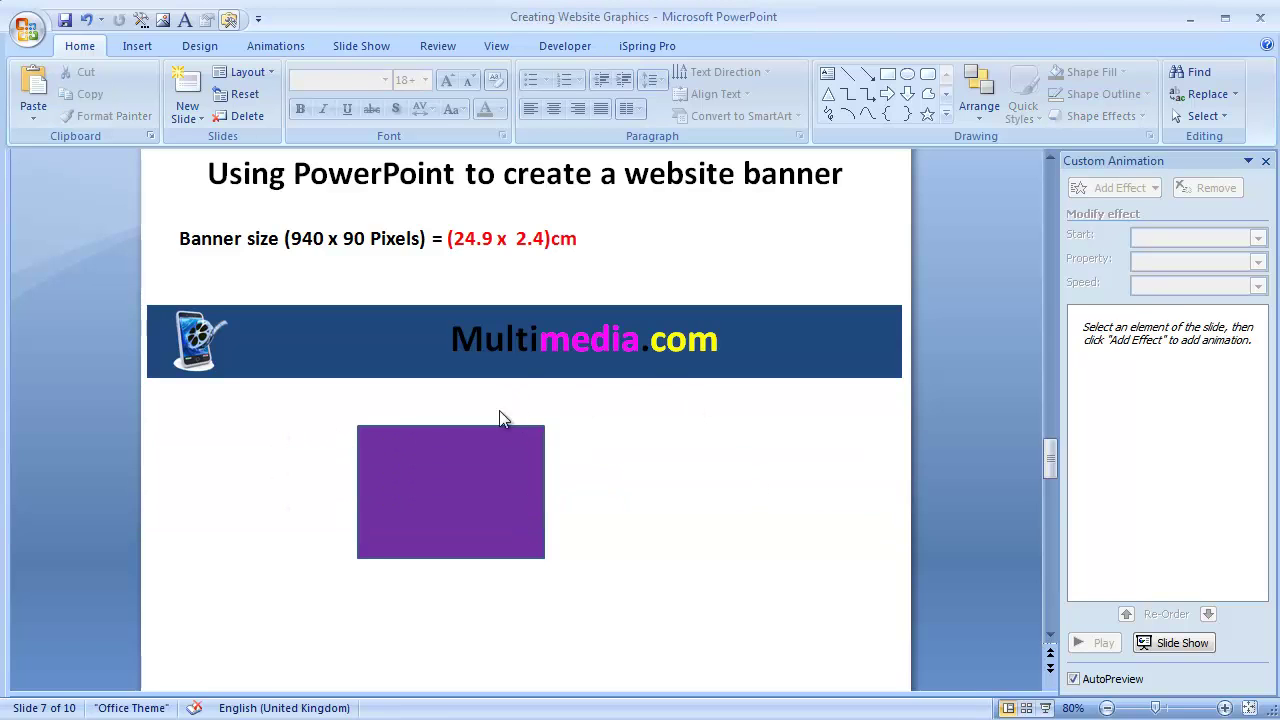
{"action": "left_click", "coordinate": [491, 451]}
{"action": "key", "text": "Delete"}
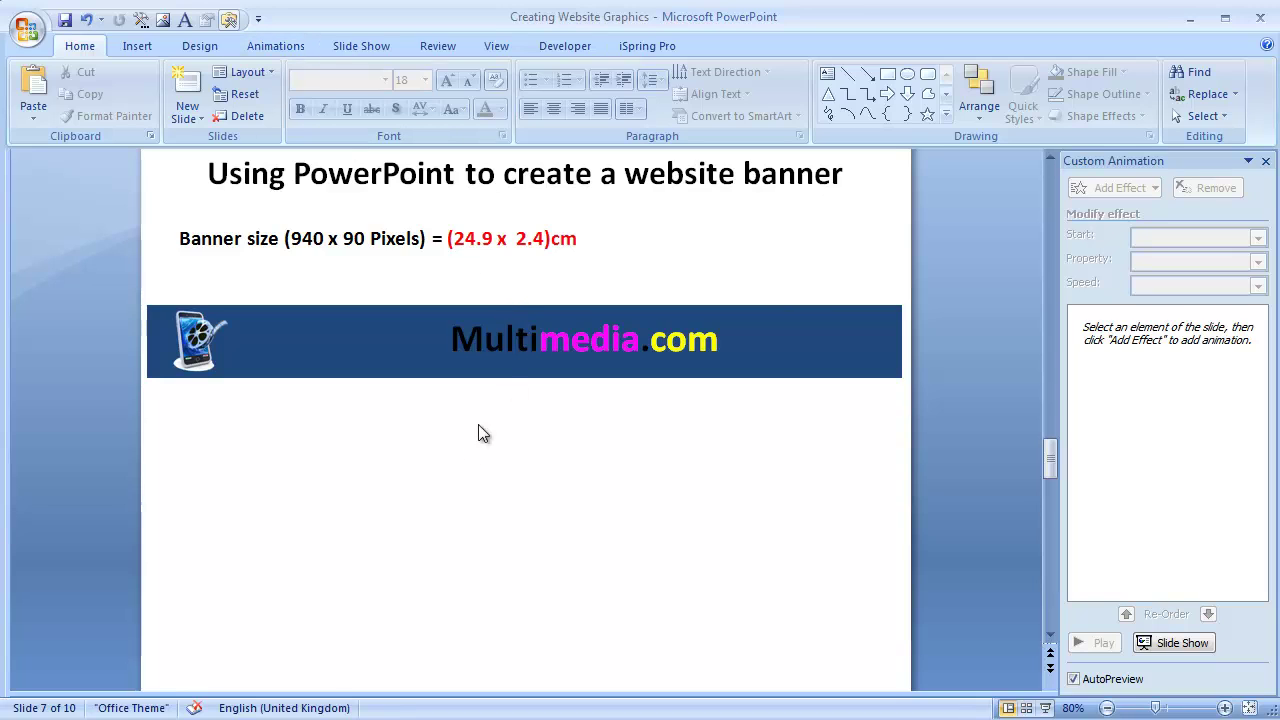
Duplicate the grouped Multimedia.com banner by copy and paste, and place the copy just below the original
{"action": "left_click", "coordinate": [356, 362]}
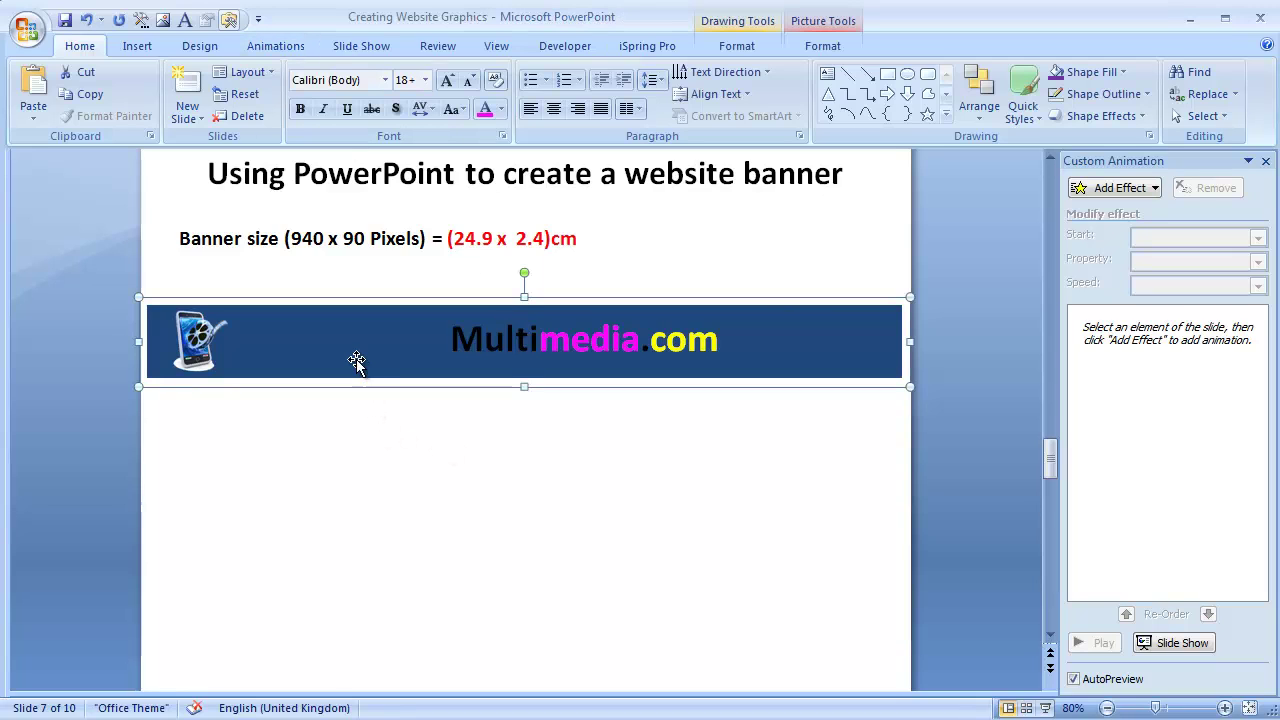
{"action": "right_click", "coordinate": [356, 360]}
{"action": "left_click", "coordinate": [403, 394]}
{"action": "left_click", "coordinate": [313, 398]}
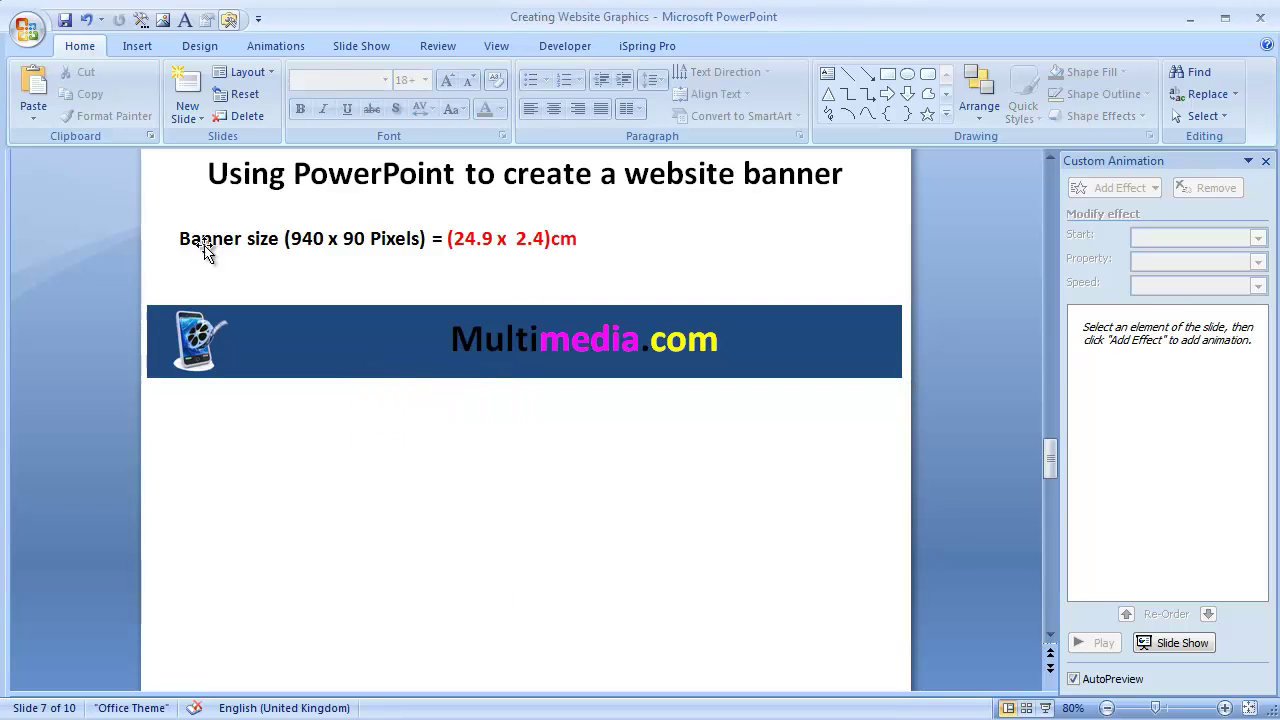
{"action": "left_click", "coordinate": [33, 95]}
{"action": "left_click_drag", "start_coordinate": [327, 346], "coordinate": [339, 547]}
{"action": "right_click", "coordinate": [339, 547]}
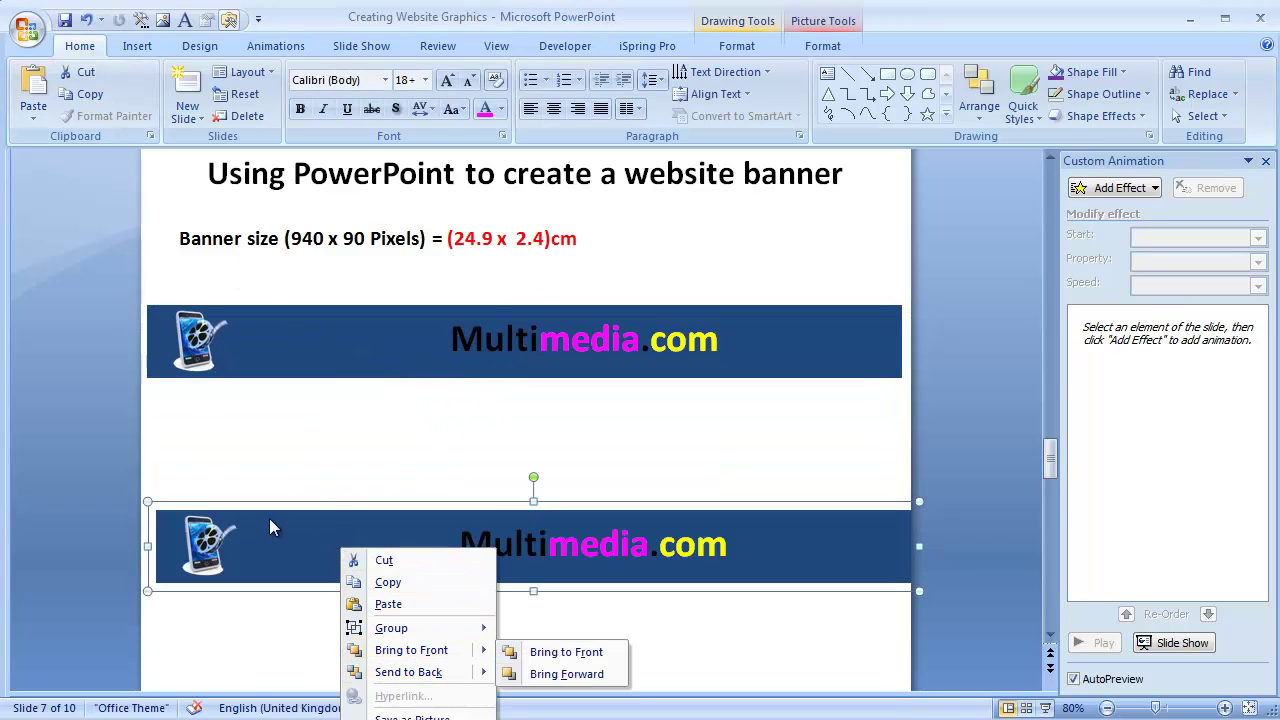
{"action": "left_click", "coordinate": [302, 538]}
{"action": "left_click_drag", "start_coordinate": [309, 503], "coordinate": [309, 480]}
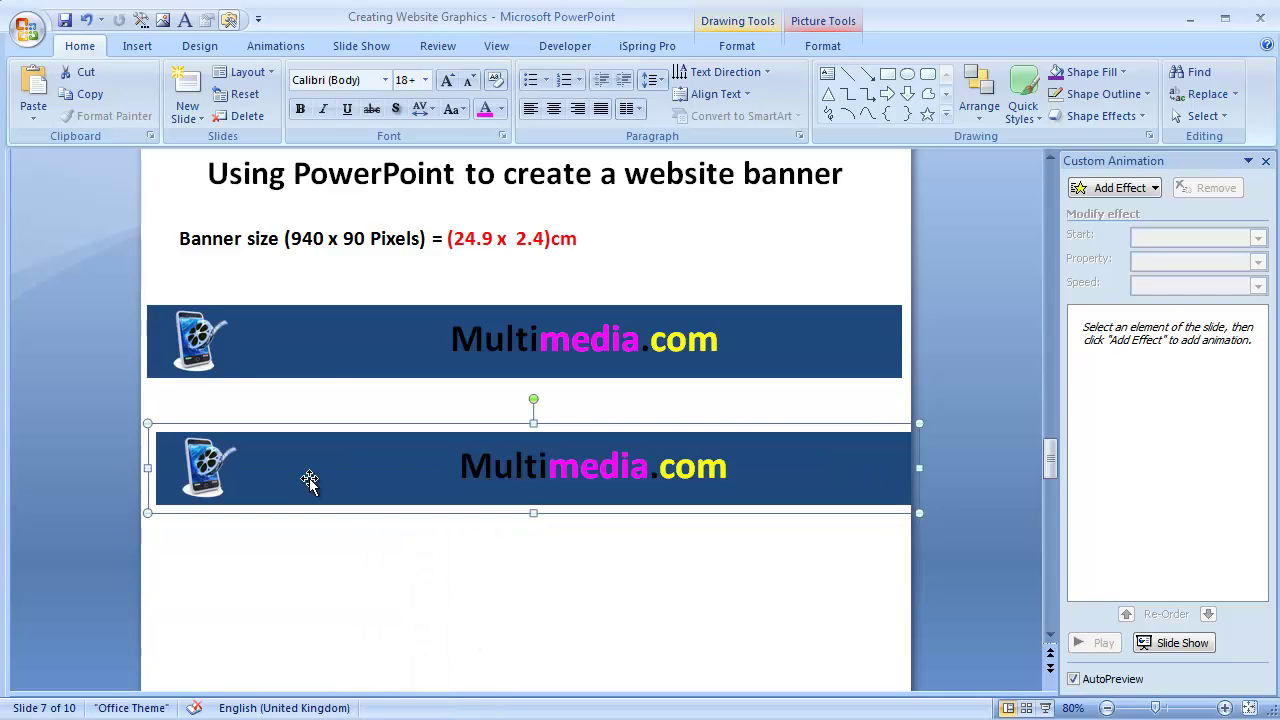
Ungroup the lower banner copy and delete its phone picture
{"action": "right_click", "coordinate": [323, 470]}
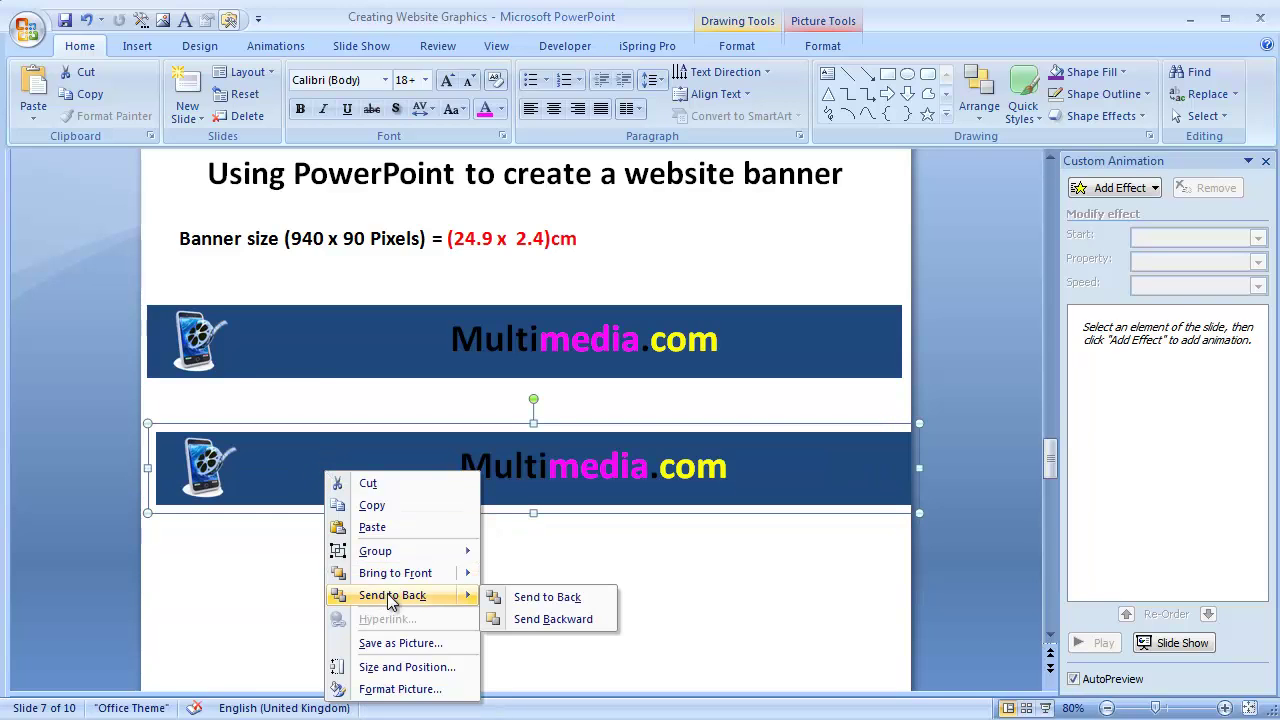
{"action": "left_click", "coordinate": [523, 597]}
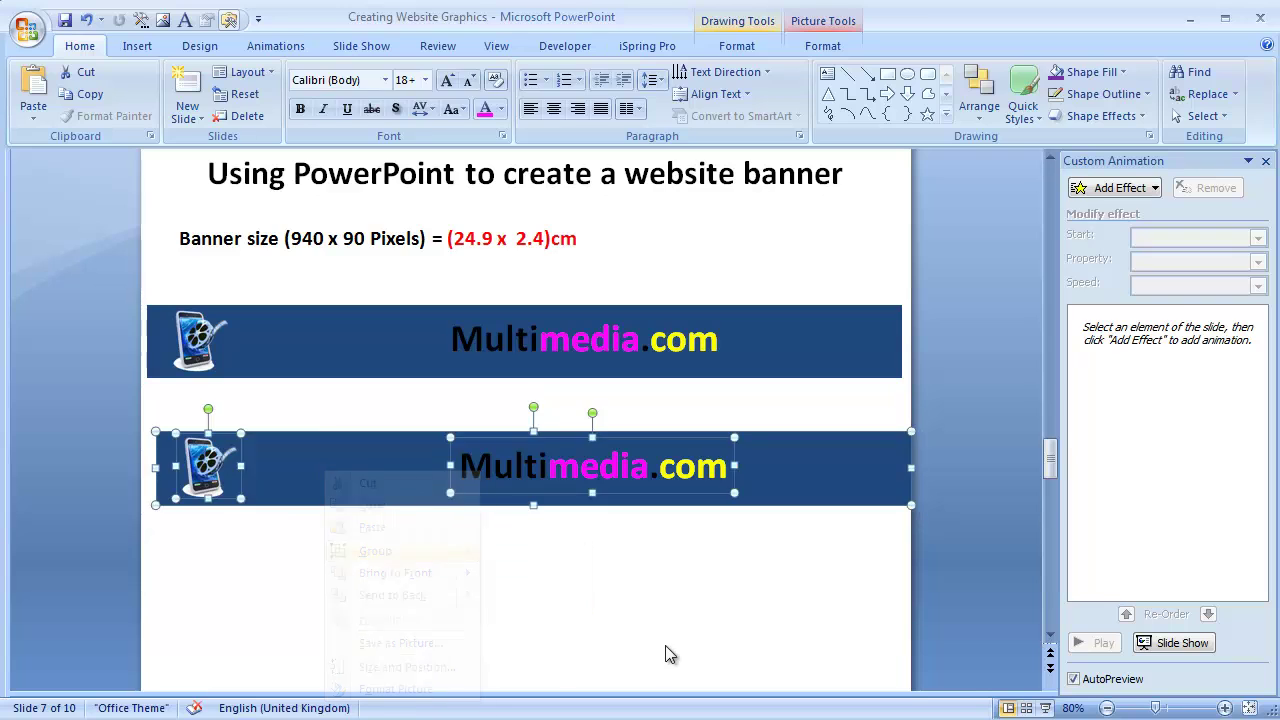
{"action": "left_click", "coordinate": [400, 560]}
{"action": "left_click", "coordinate": [233, 462]}
{"action": "key", "text": "Delete"}
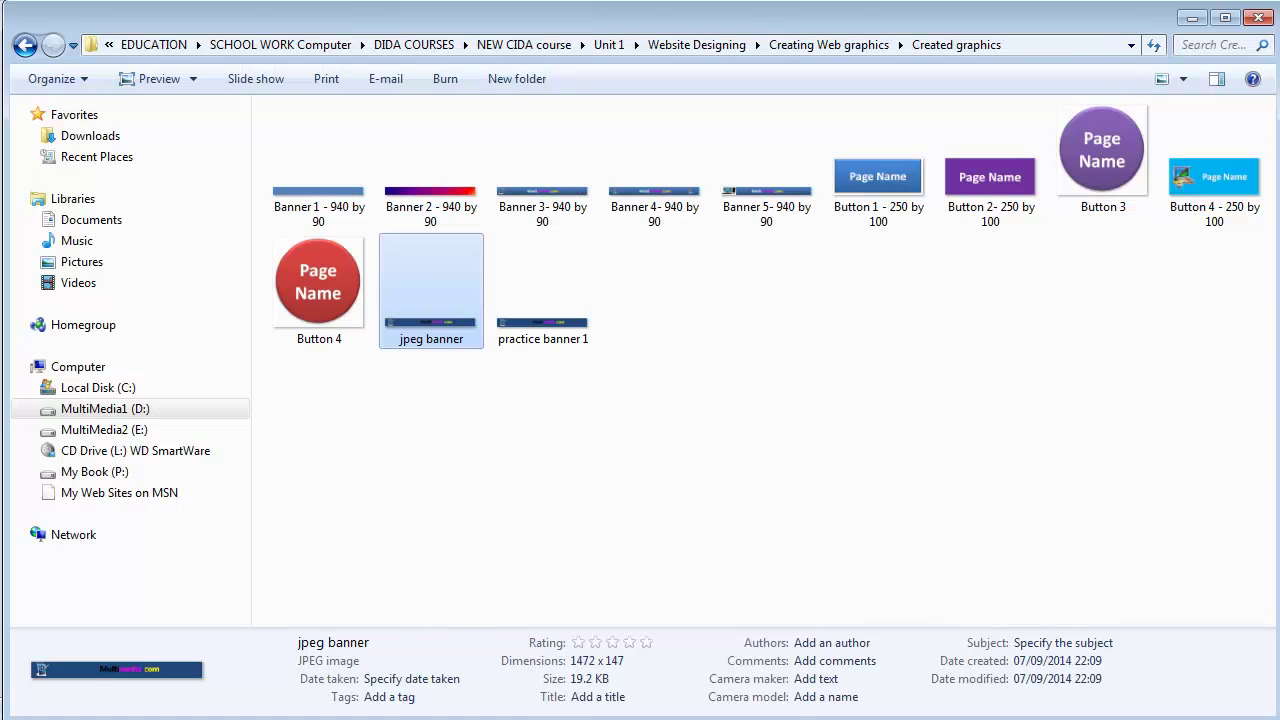
Copy the "computer" picture from the "images" folder in Windows Explorer and paste it into the PowerPoint slide
{"action": "left_click", "coordinate": [25, 45]}
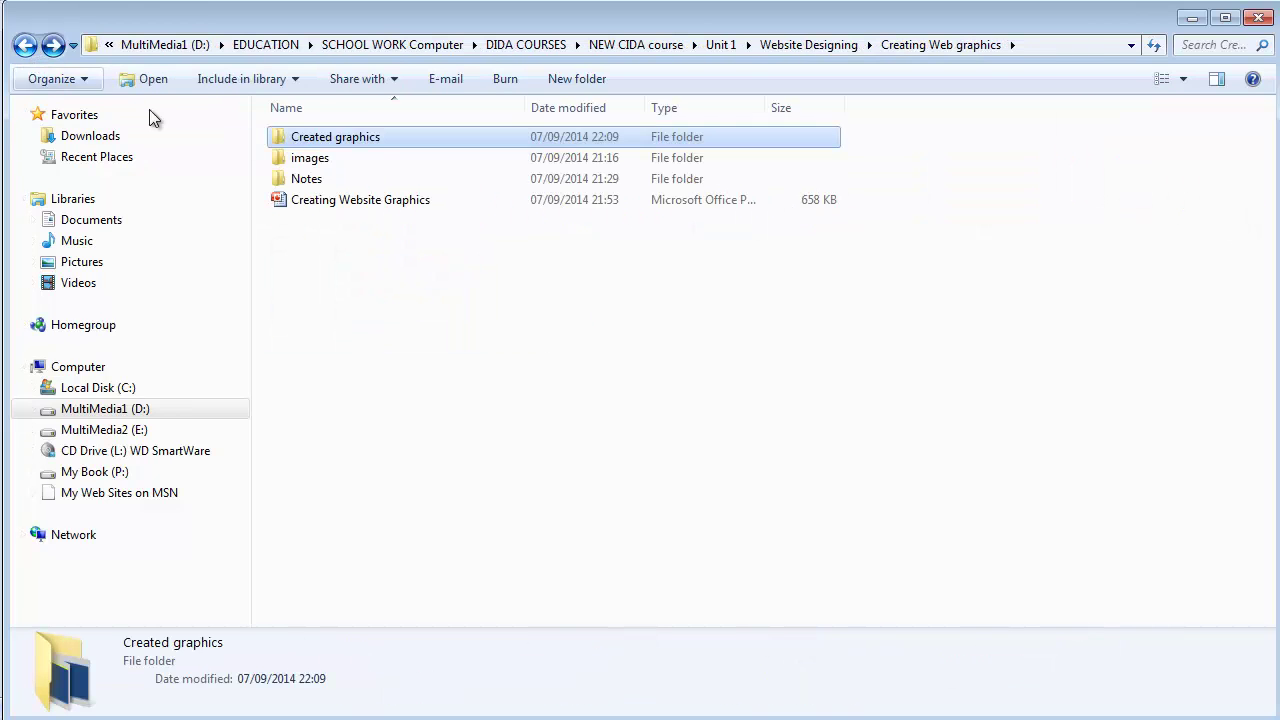
{"action": "double_click", "coordinate": [320, 160]}
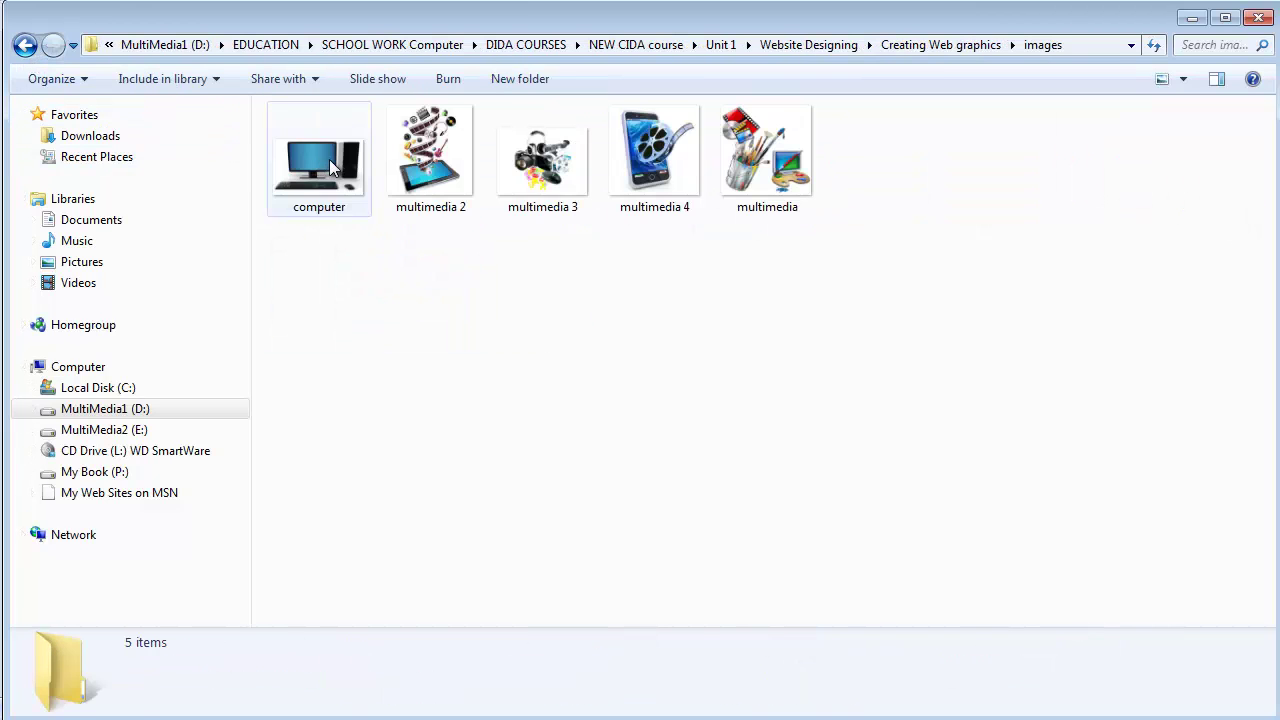
{"action": "right_click", "coordinate": [330, 166]}
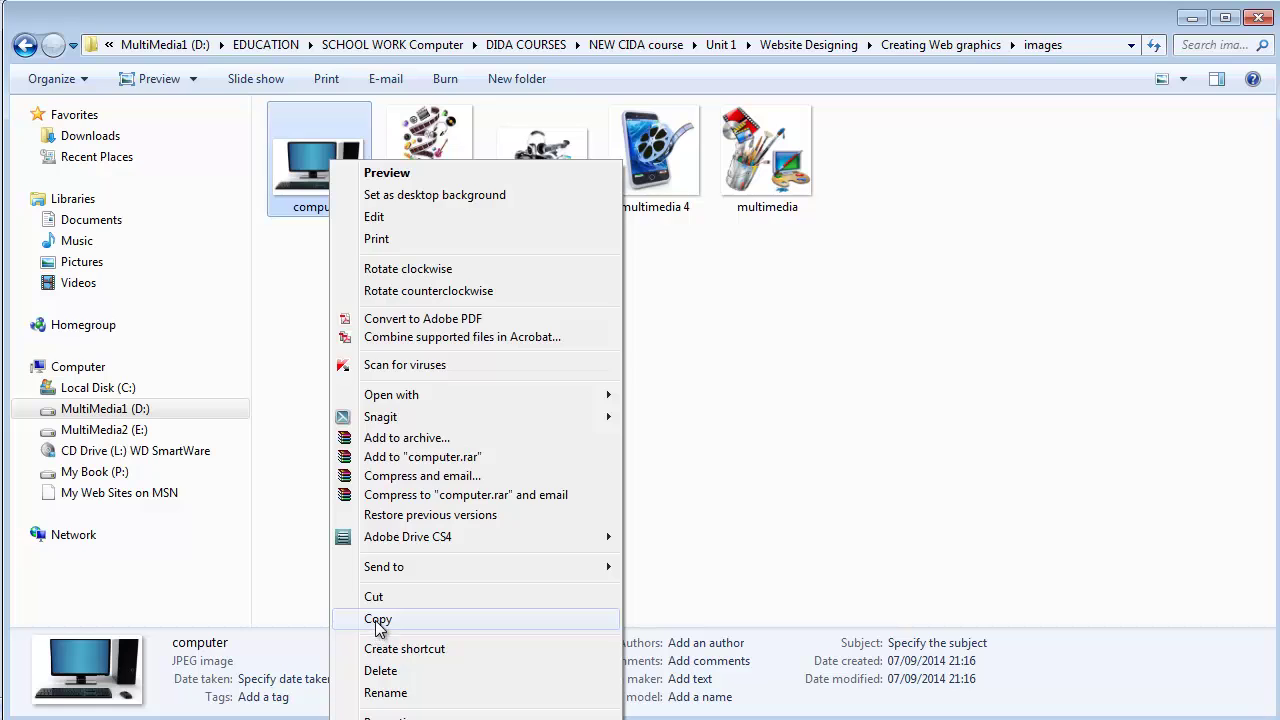
{"action": "left_click", "coordinate": [379, 620]}
{"action": "key", "text": "alt+Tab"}
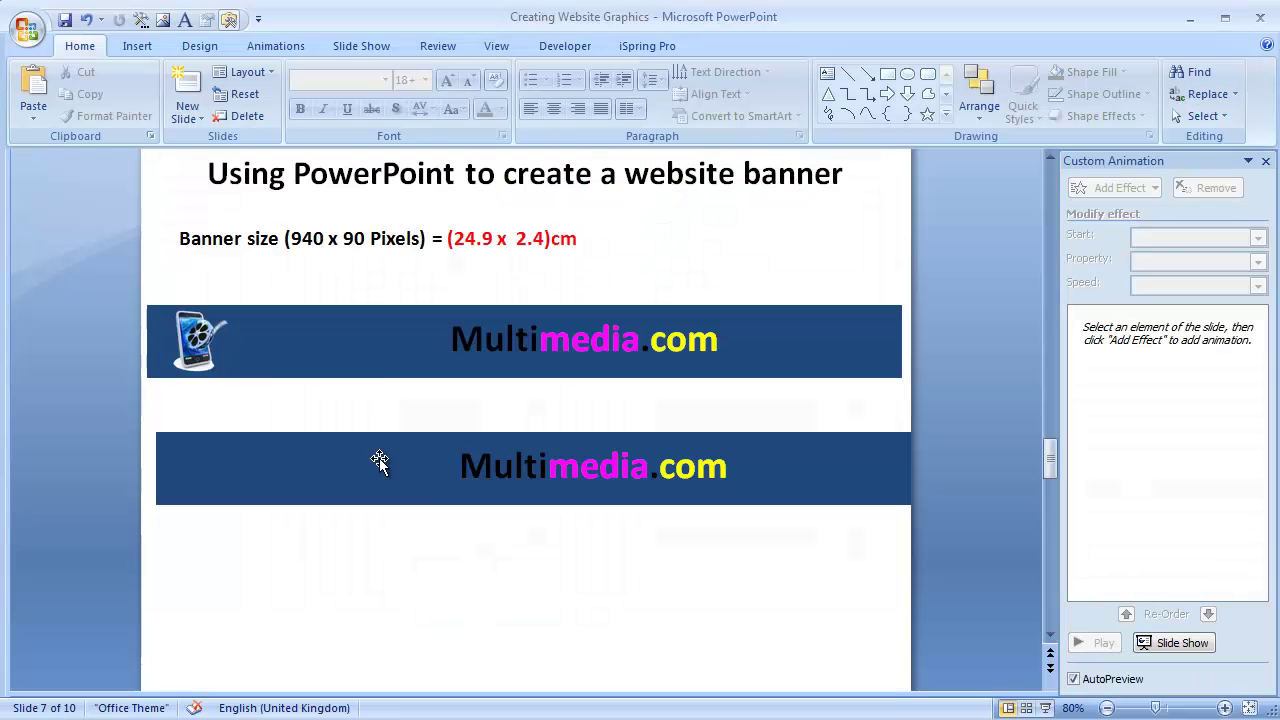
{"action": "left_click", "coordinate": [33, 90]}
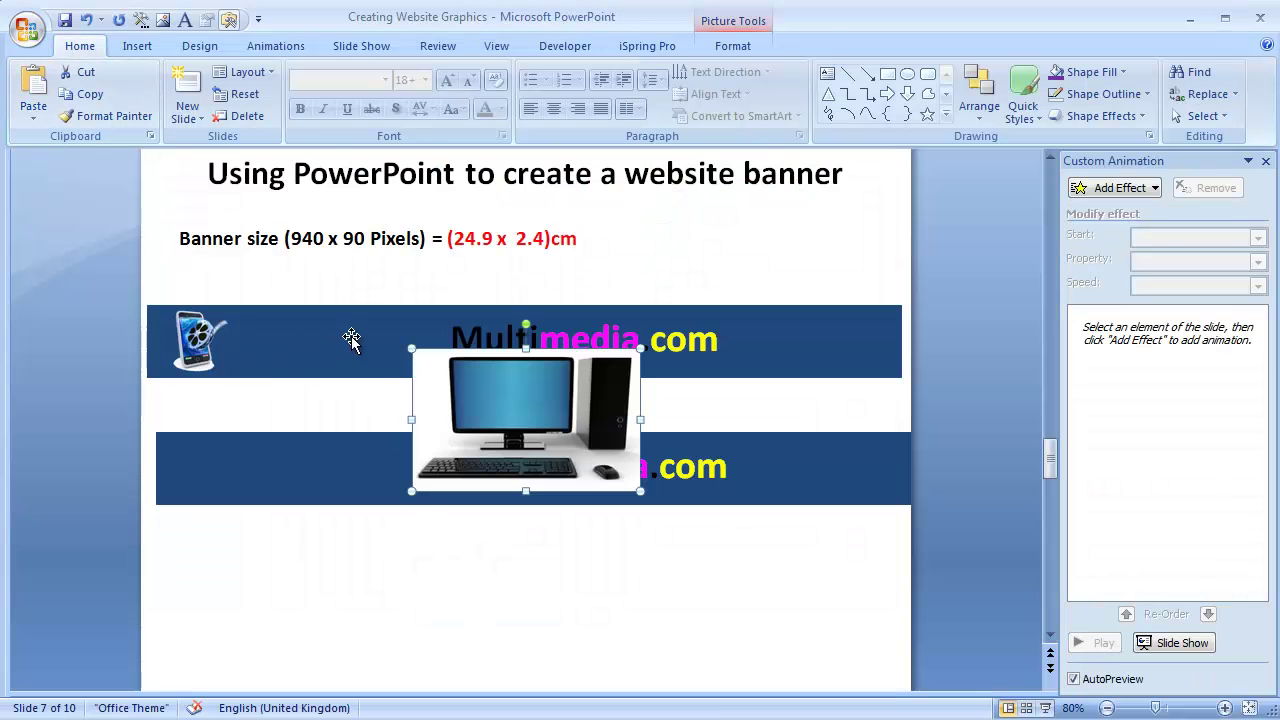
Move the computer picture to the left end of the lower banner and shrink it to about 4.8 x 3 cm
{"action": "left_click_drag", "start_coordinate": [468, 428], "coordinate": [213, 452]}
{"action": "left_click_drag", "start_coordinate": [372, 534], "coordinate": [311, 487]}
{"action": "left_click_drag", "start_coordinate": [242, 452], "coordinate": [242, 470]}
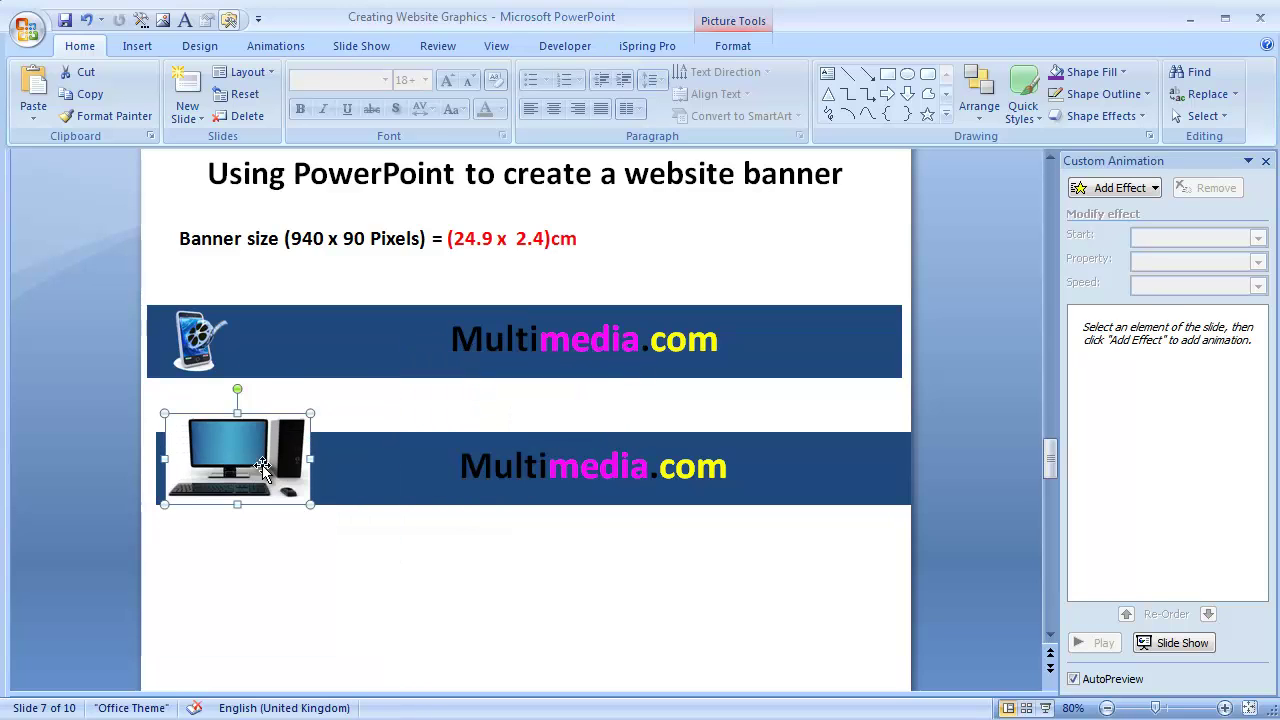
Check the lower banner rectangle's size, set the computer picture's height to 2.4 cm and align it with the banner's left end
{"action": "left_click", "coordinate": [379, 467]}
{"action": "left_click", "coordinate": [284, 496]}
{"action": "left_click", "coordinate": [418, 474]}
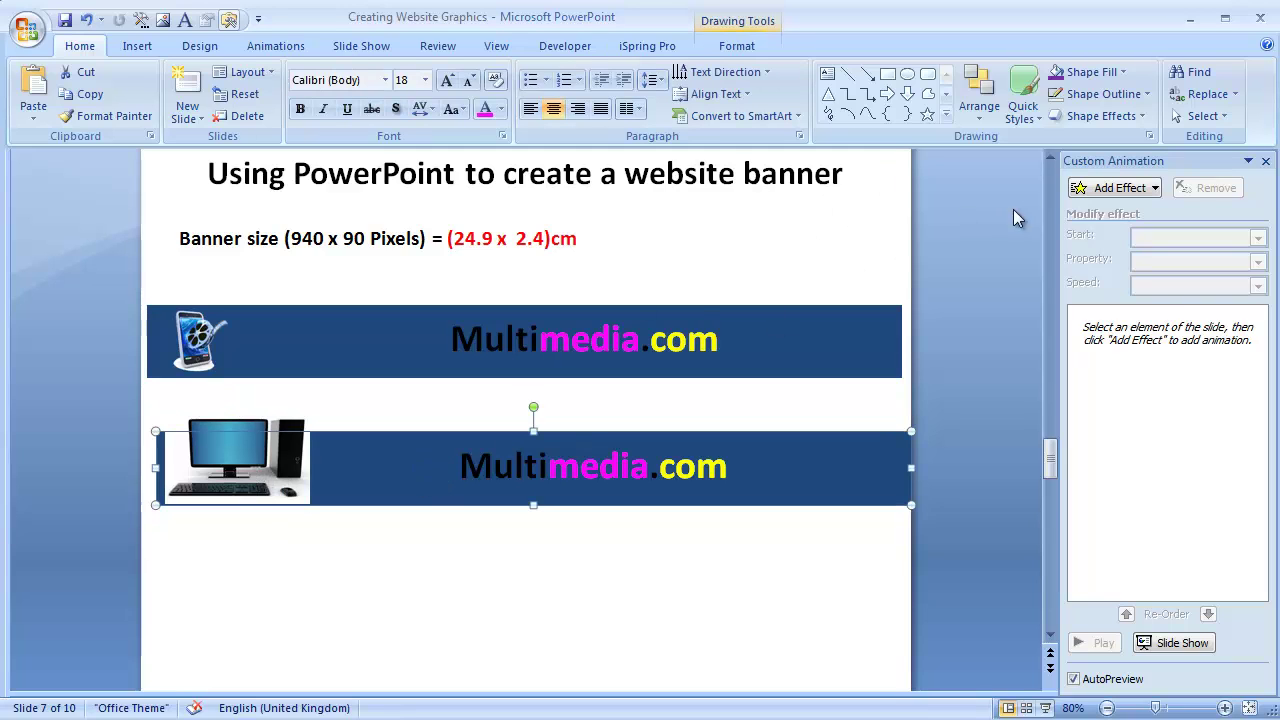
{"action": "left_click", "coordinate": [737, 45]}
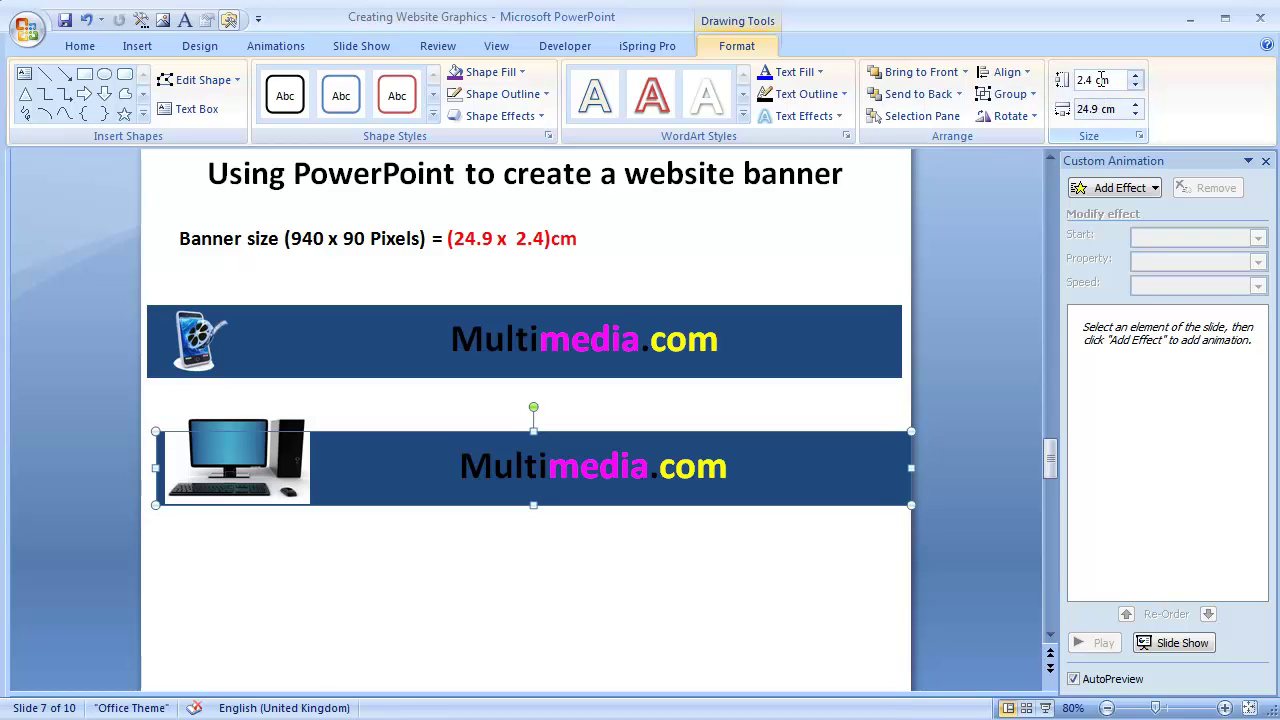
{"action": "left_click", "coordinate": [178, 464]}
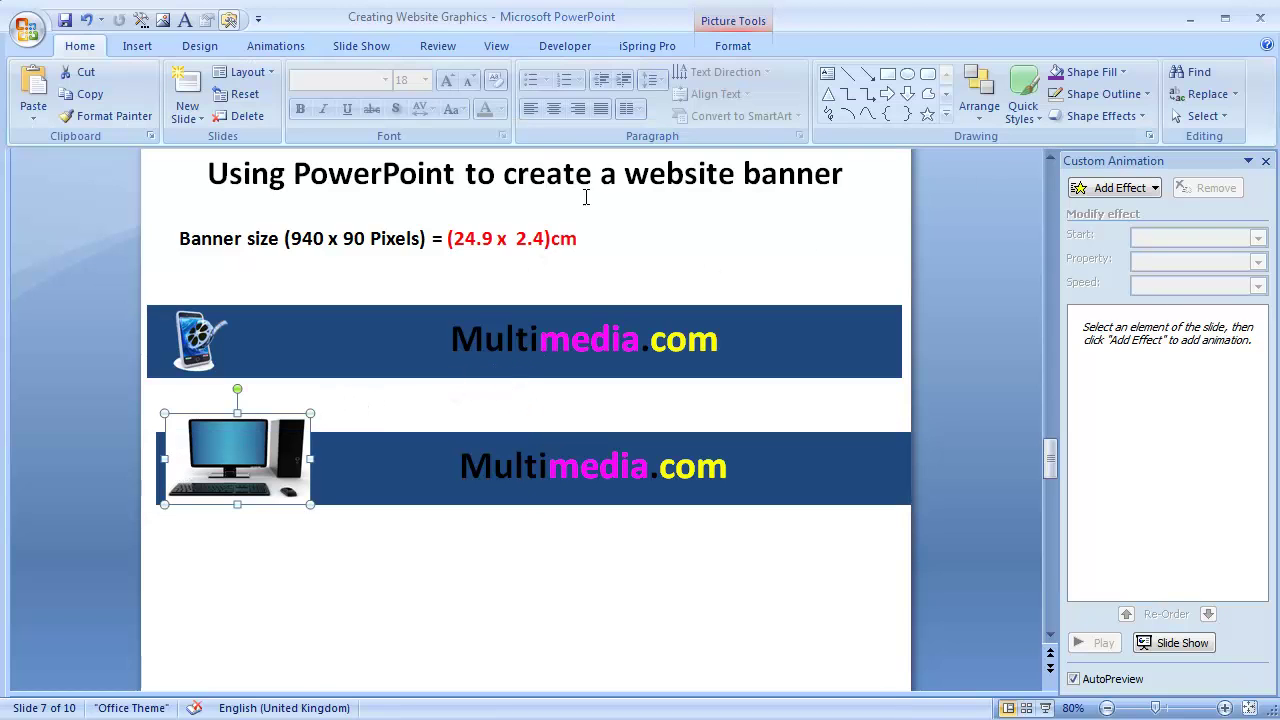
{"action": "left_click", "coordinate": [735, 47]}
{"action": "left_click", "coordinate": [1205, 82]}
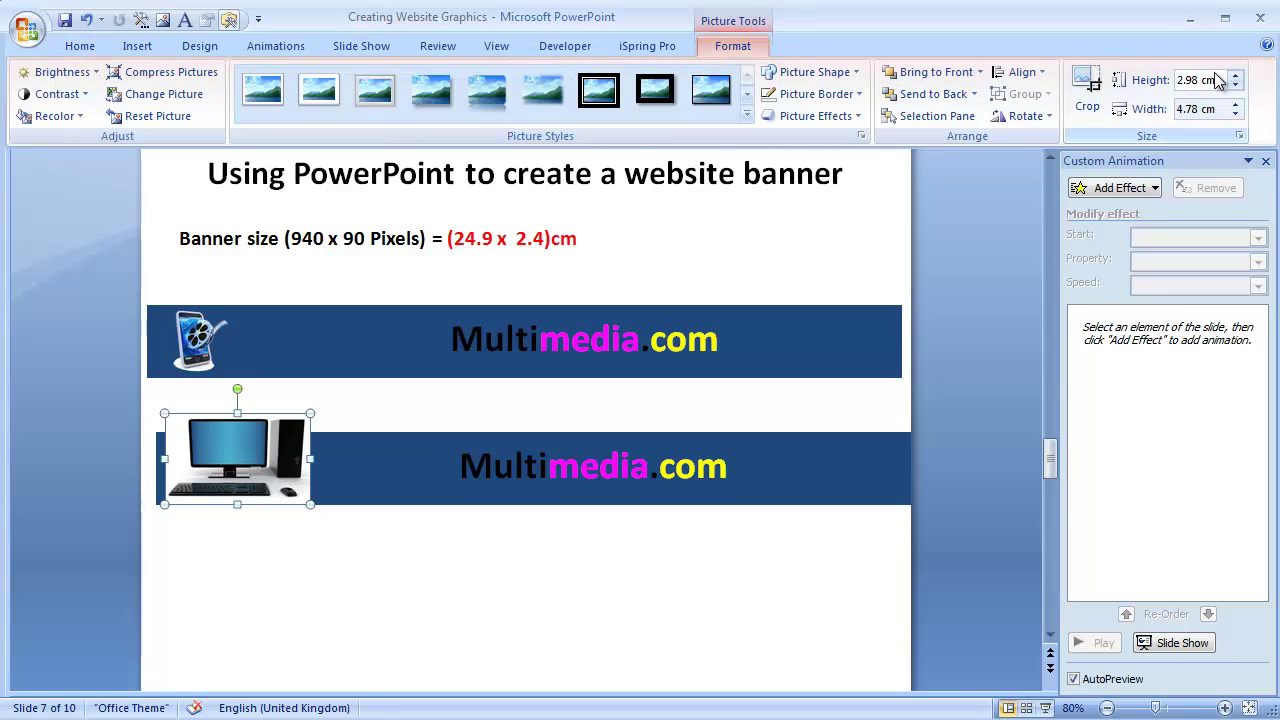
{"action": "type", "text": "2.4"}
{"action": "key", "text": "Return"}
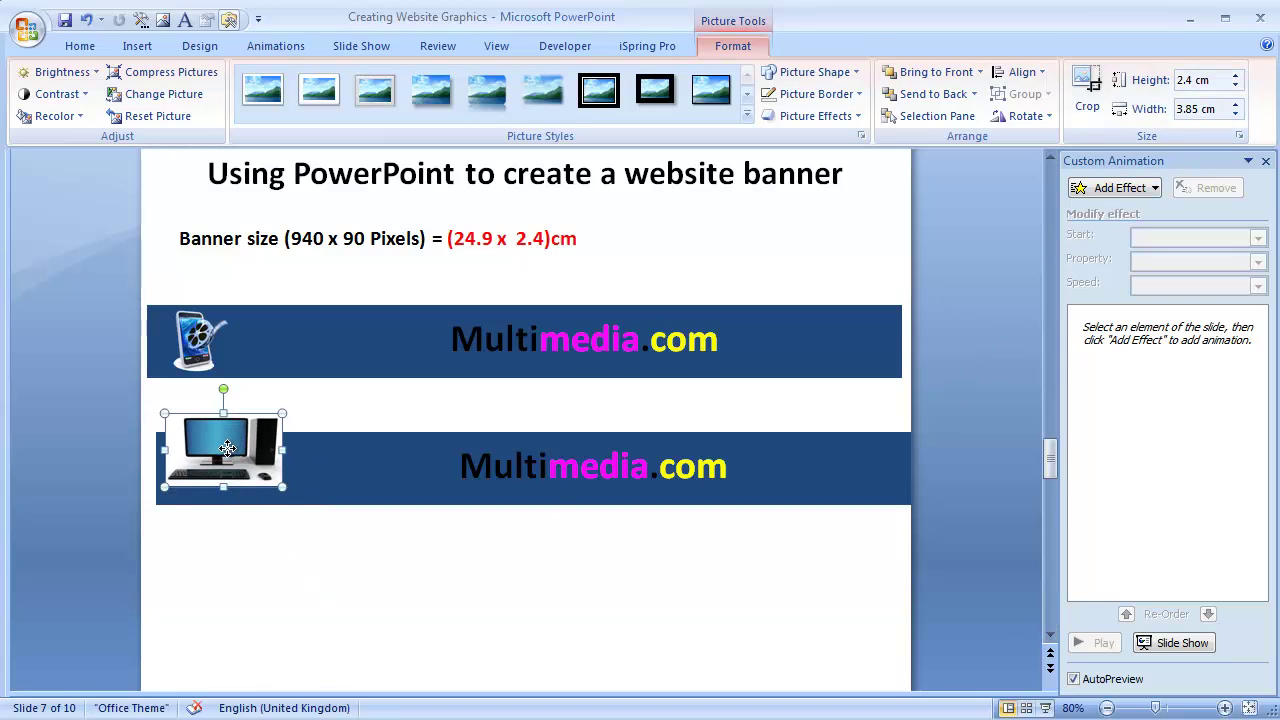
{"action": "left_click_drag", "start_coordinate": [228, 445], "coordinate": [240, 445]}
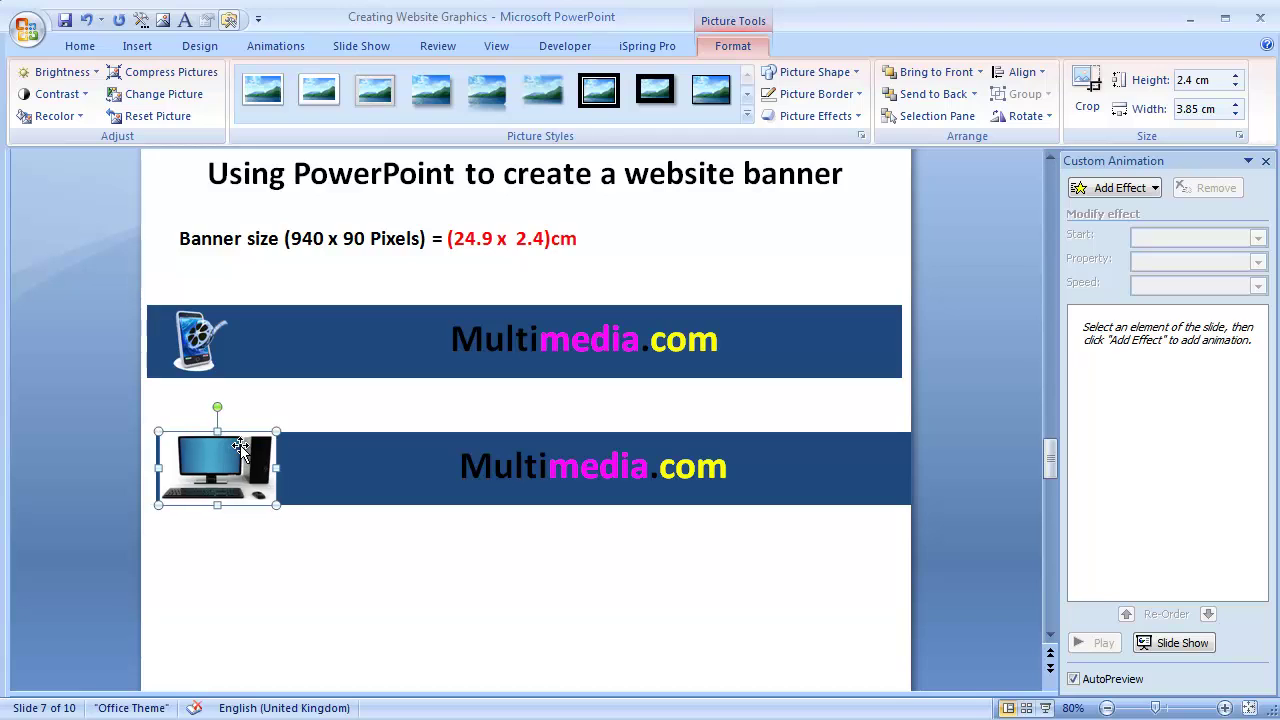
{"action": "left_click", "coordinate": [290, 536]}
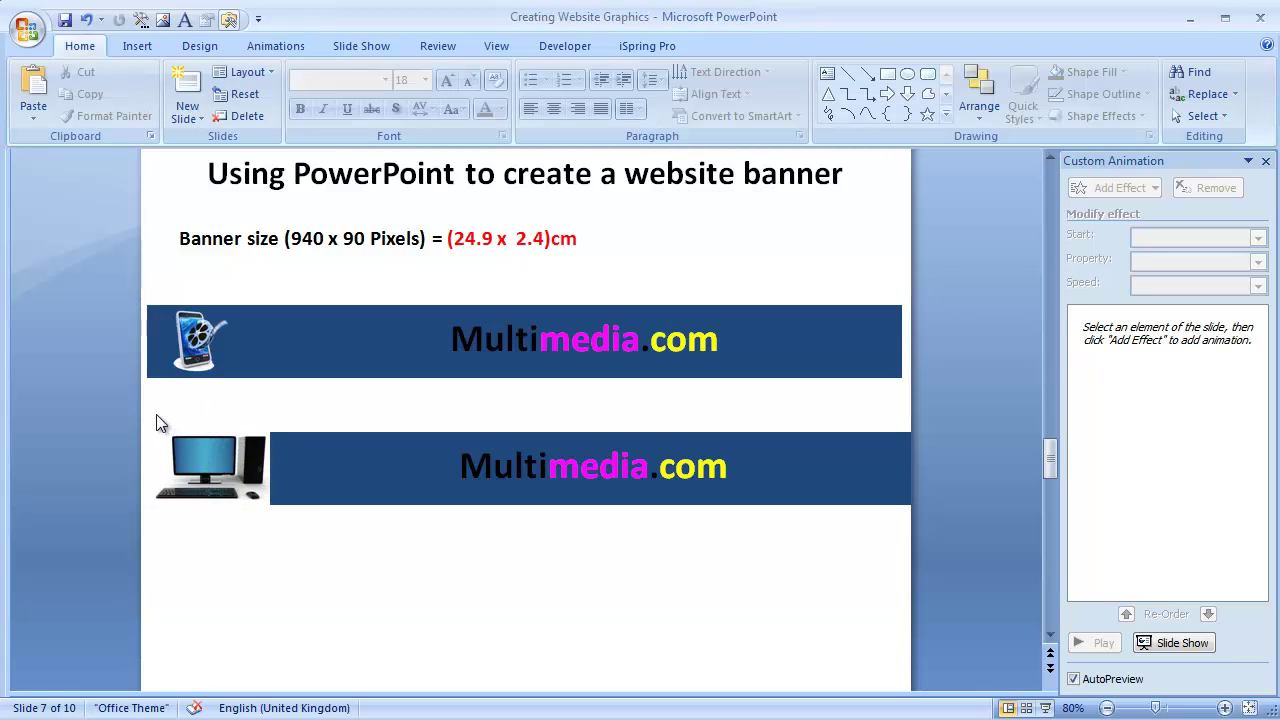
Move all parts of the lower banner slightly left and nudge the computer picture flush with the rectangle's left edge
{"action": "left_click_drag", "start_coordinate": [152, 407], "coordinate": [914, 532]}
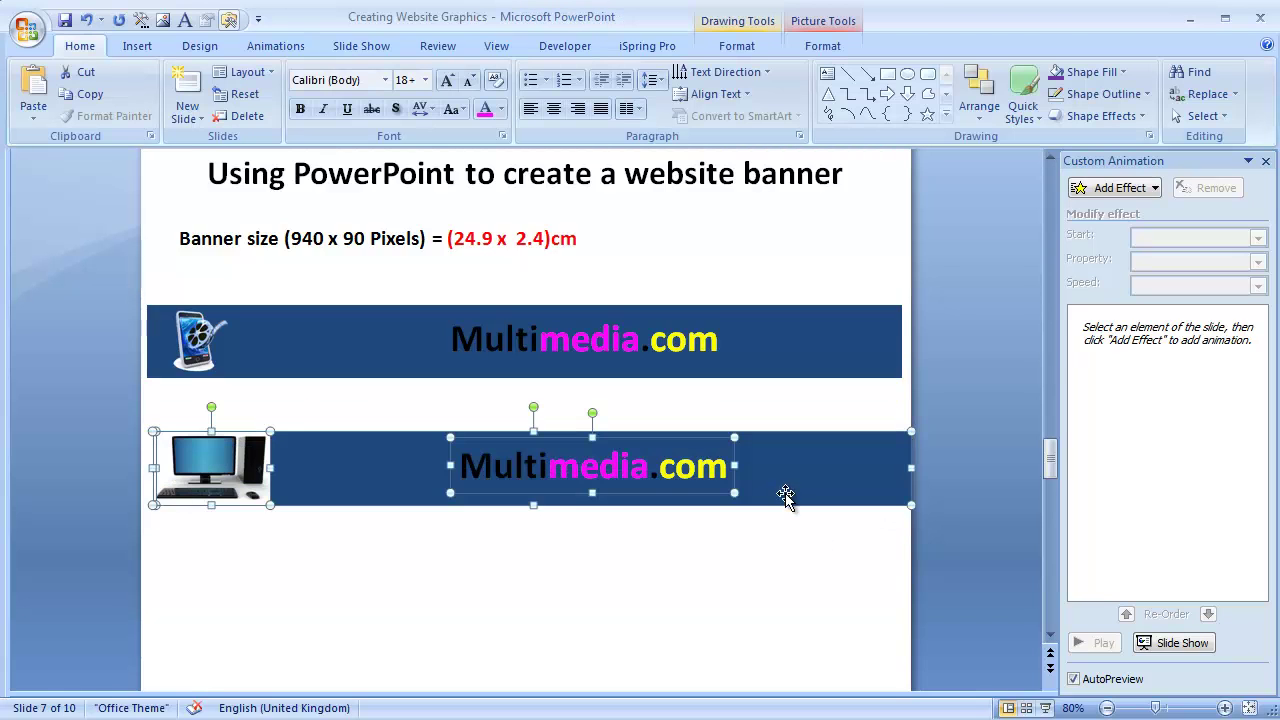
{"action": "left_click_drag", "start_coordinate": [837, 491], "coordinate": [822, 491]}
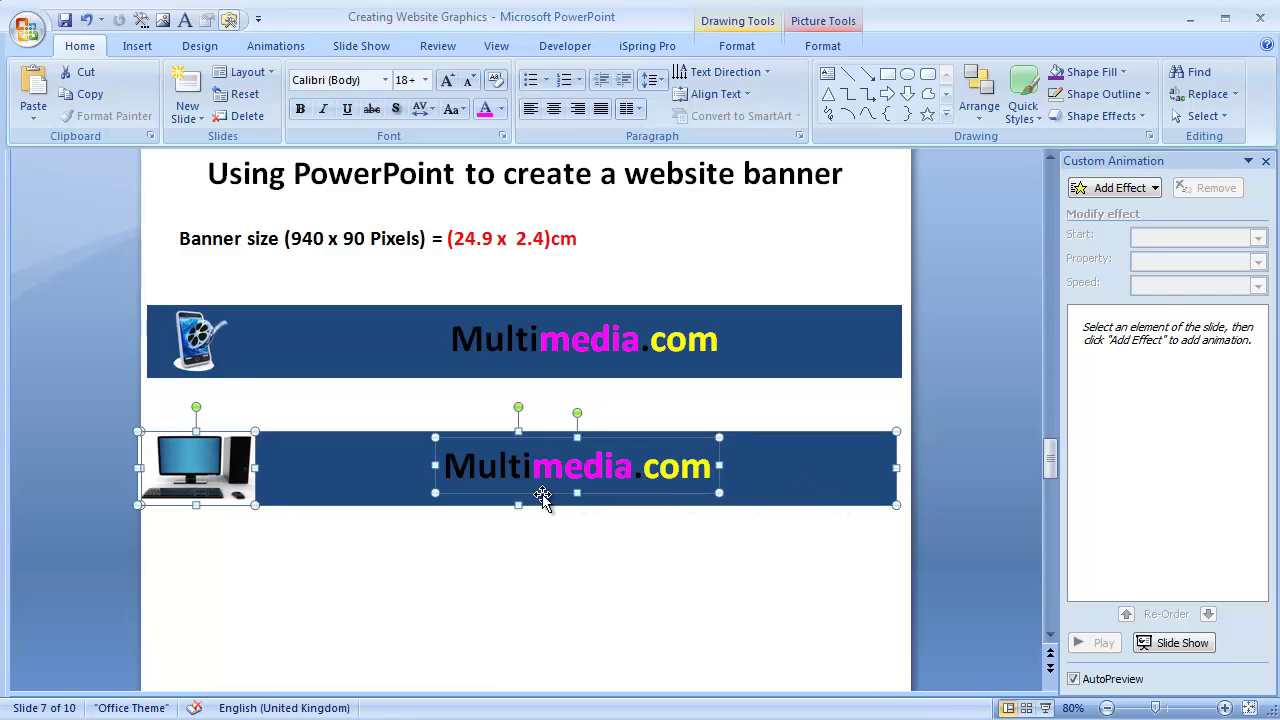
{"action": "left_click", "coordinate": [380, 573]}
{"action": "left_click", "coordinate": [228, 478]}
{"action": "key", "text": "Right"}
{"action": "key", "text": "Right"}
{"action": "key", "text": "Left"}
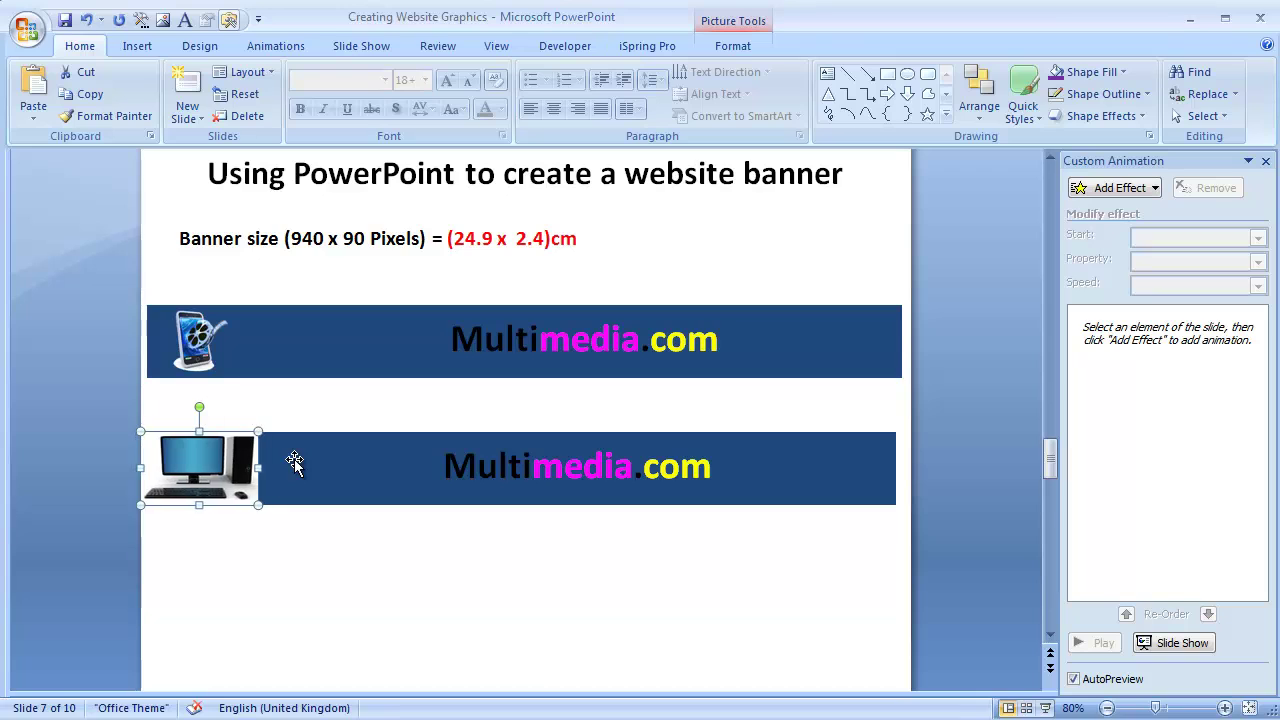
Nudge the computer picture and the lower banner rectangle together slightly to the right, under the upper banner
{"action": "left_click", "coordinate": [322, 485], "text": "shift"}
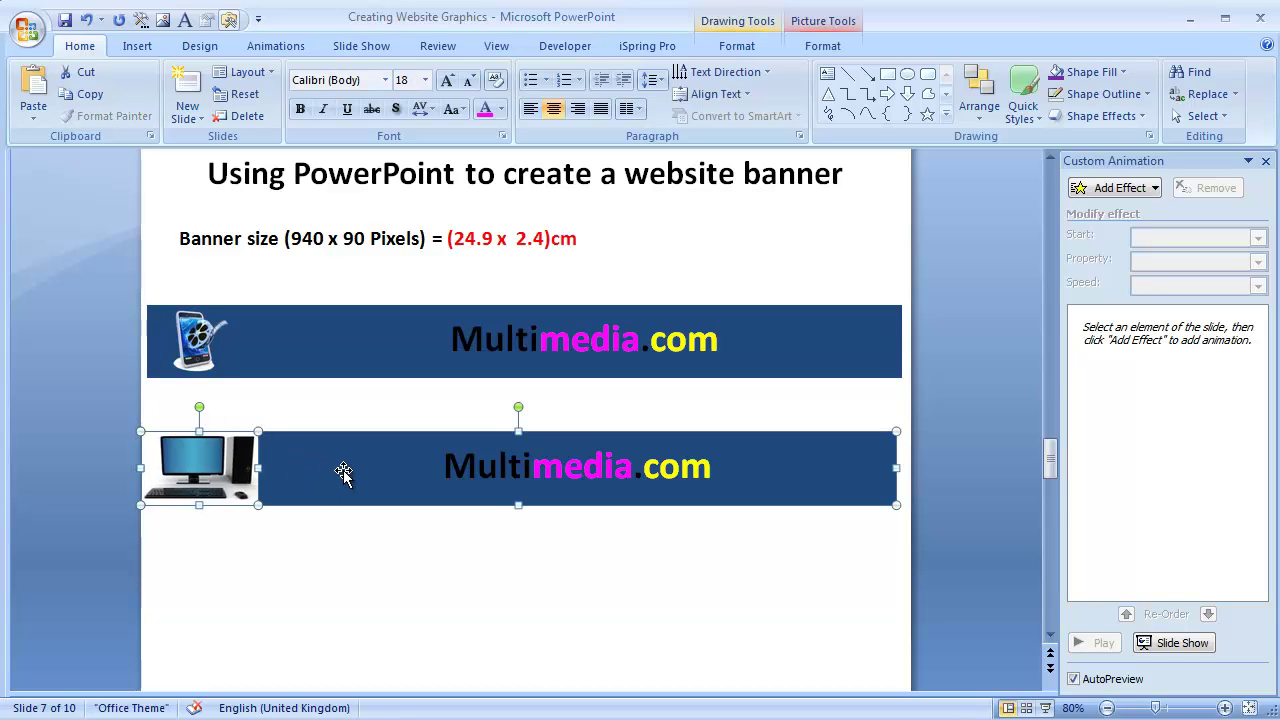
{"action": "key", "text": "Right"}
{"action": "key", "text": "Right"}
{"action": "left_click", "coordinate": [364, 568]}
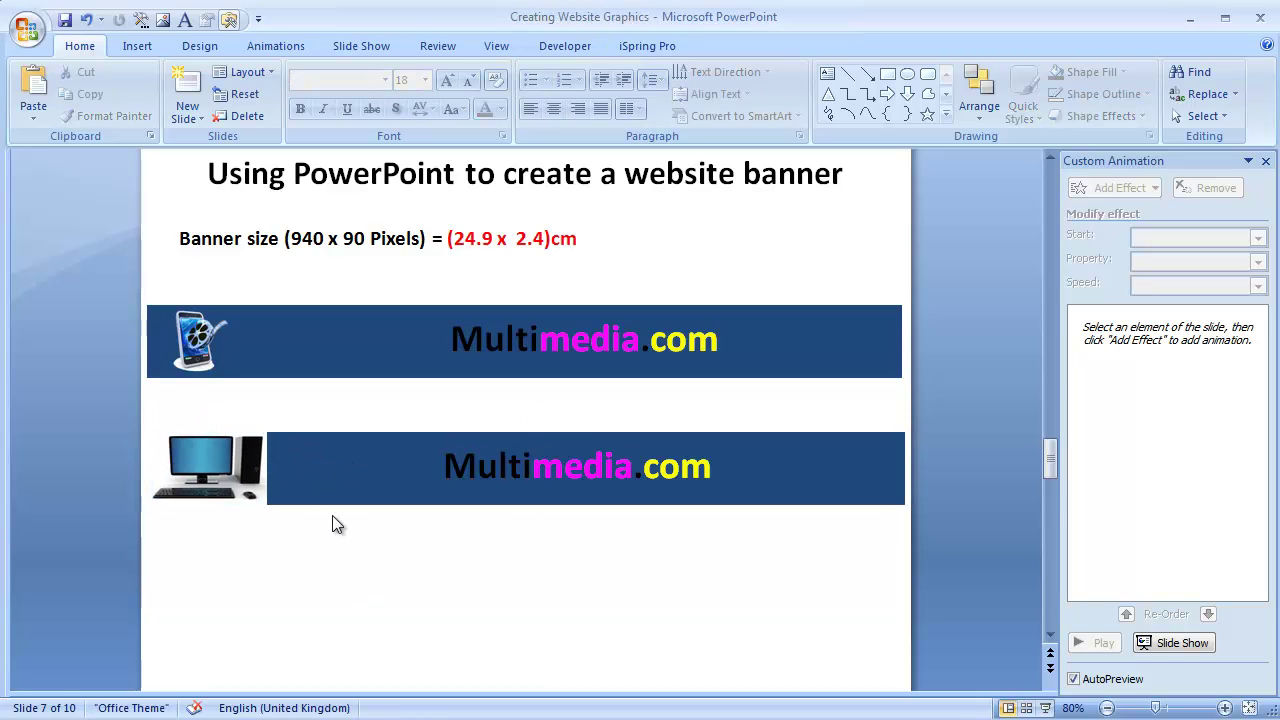
Group the lower banner's picture, rectangle and text, and move the group up closer to the upper banner
{"action": "left_click_drag", "start_coordinate": [138, 402], "coordinate": [968, 578]}
{"action": "right_click", "coordinate": [826, 490]}
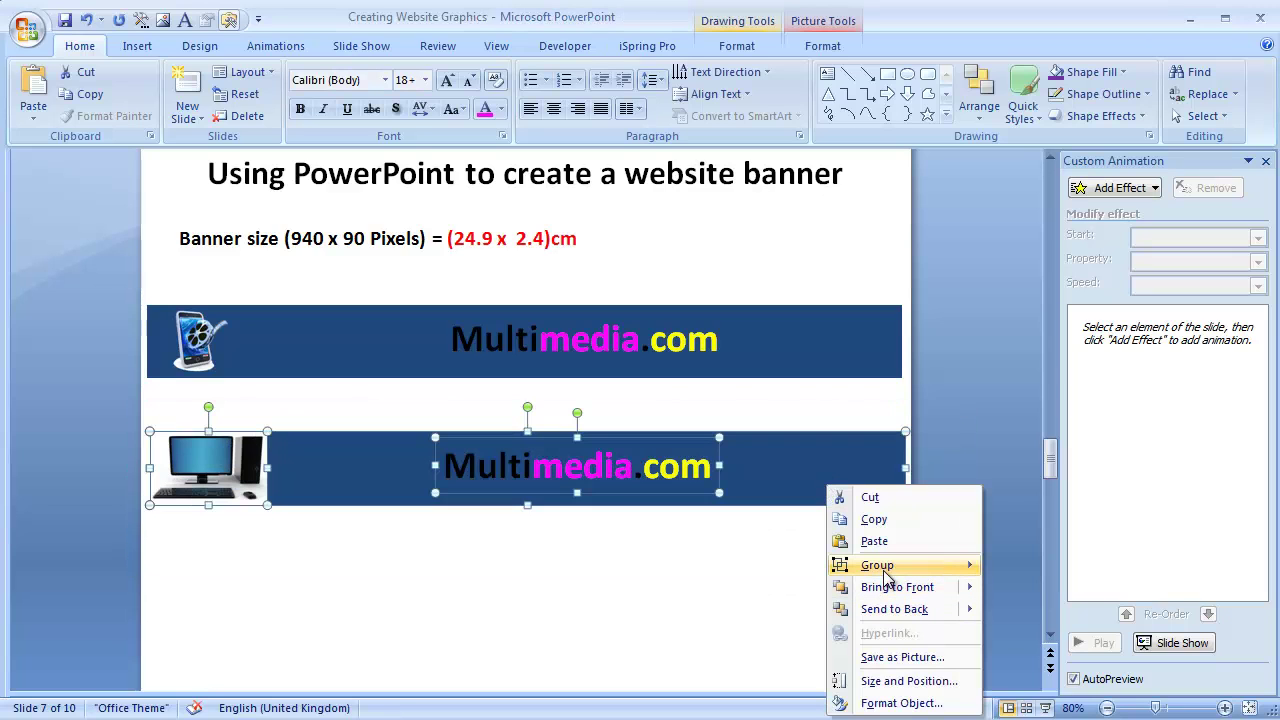
{"action": "mouse_move", "coordinate": [888, 567]}
{"action": "left_click", "coordinate": [1034, 568]}
{"action": "left_click", "coordinate": [723, 591]}
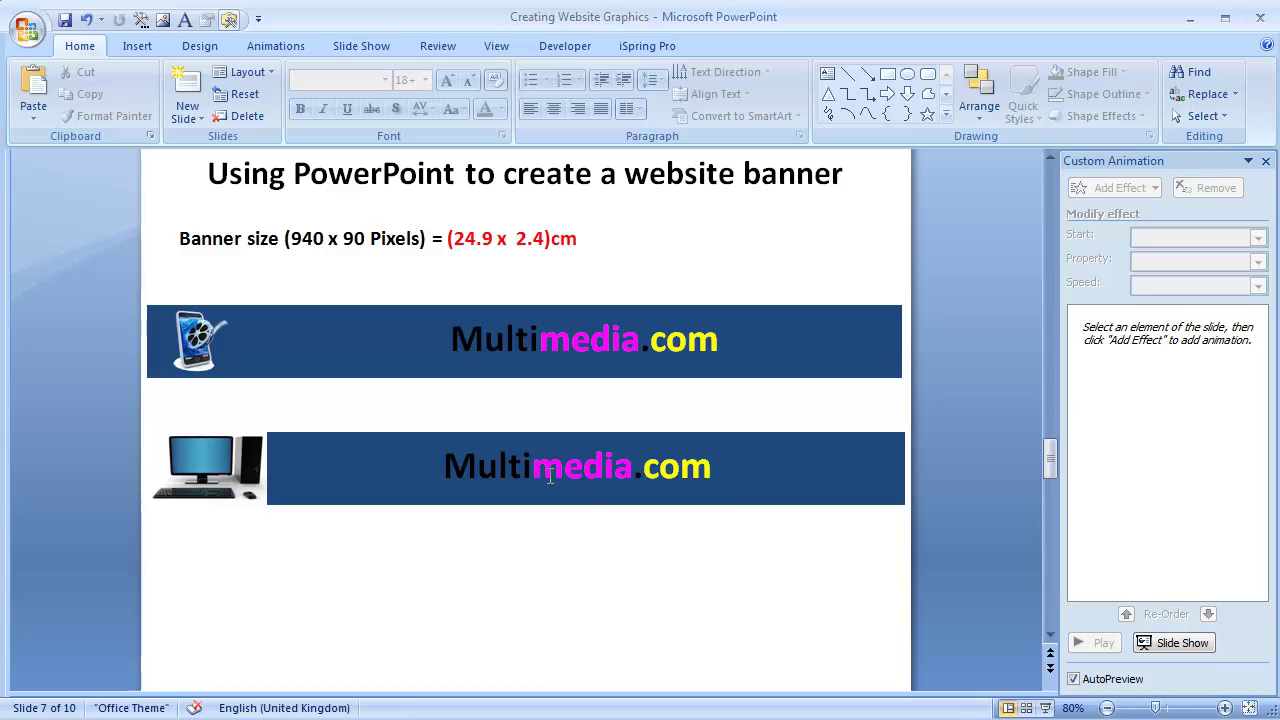
{"action": "left_click_drag", "start_coordinate": [425, 452], "coordinate": [429, 425]}
{"action": "key", "text": "Left"}
Save the grouped lower banner as a PNG picture named "practice banner 2" in the "Created graphics" folder
{"action": "right_click", "coordinate": [439, 449]}
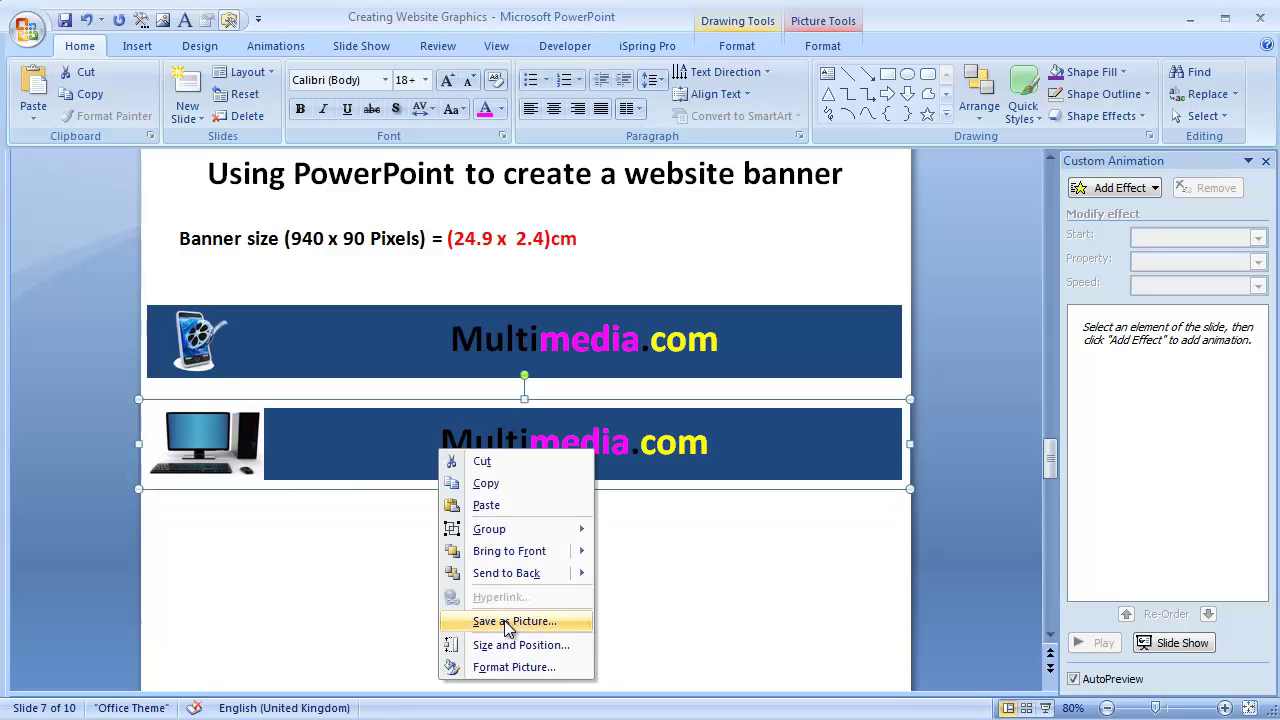
{"action": "left_click", "coordinate": [525, 621]}
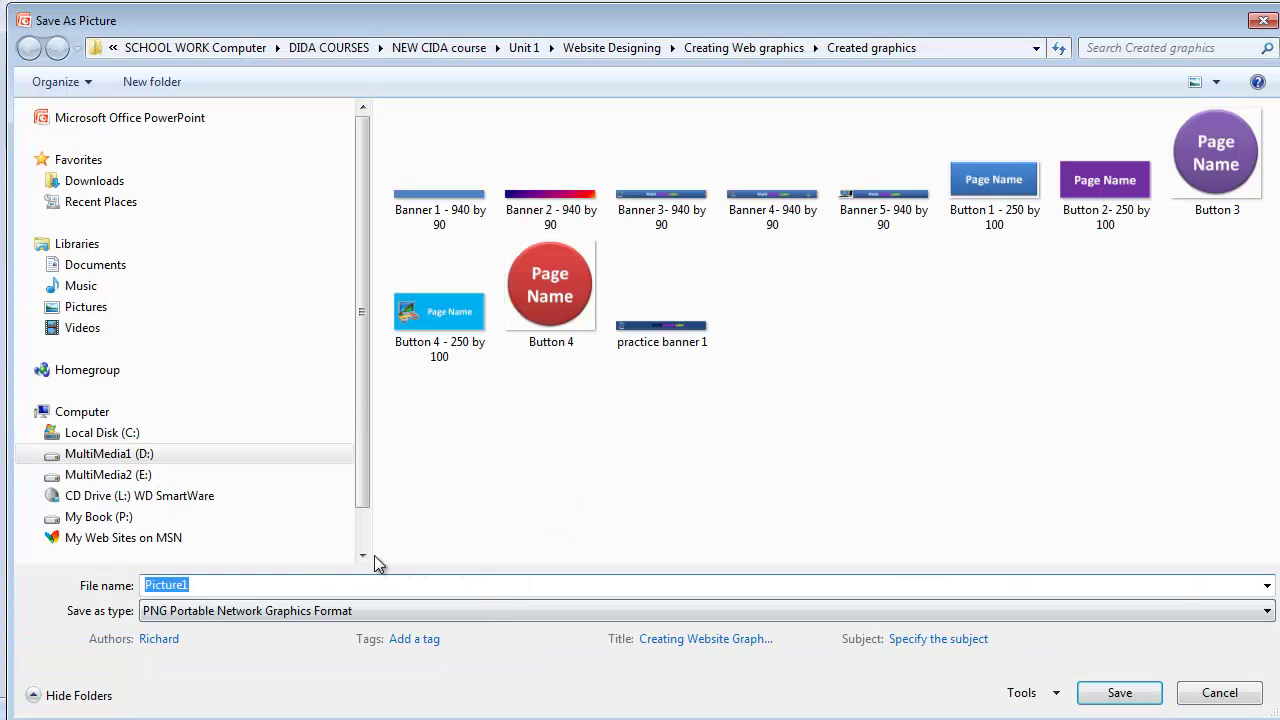
{"action": "left_click", "coordinate": [655, 325]}
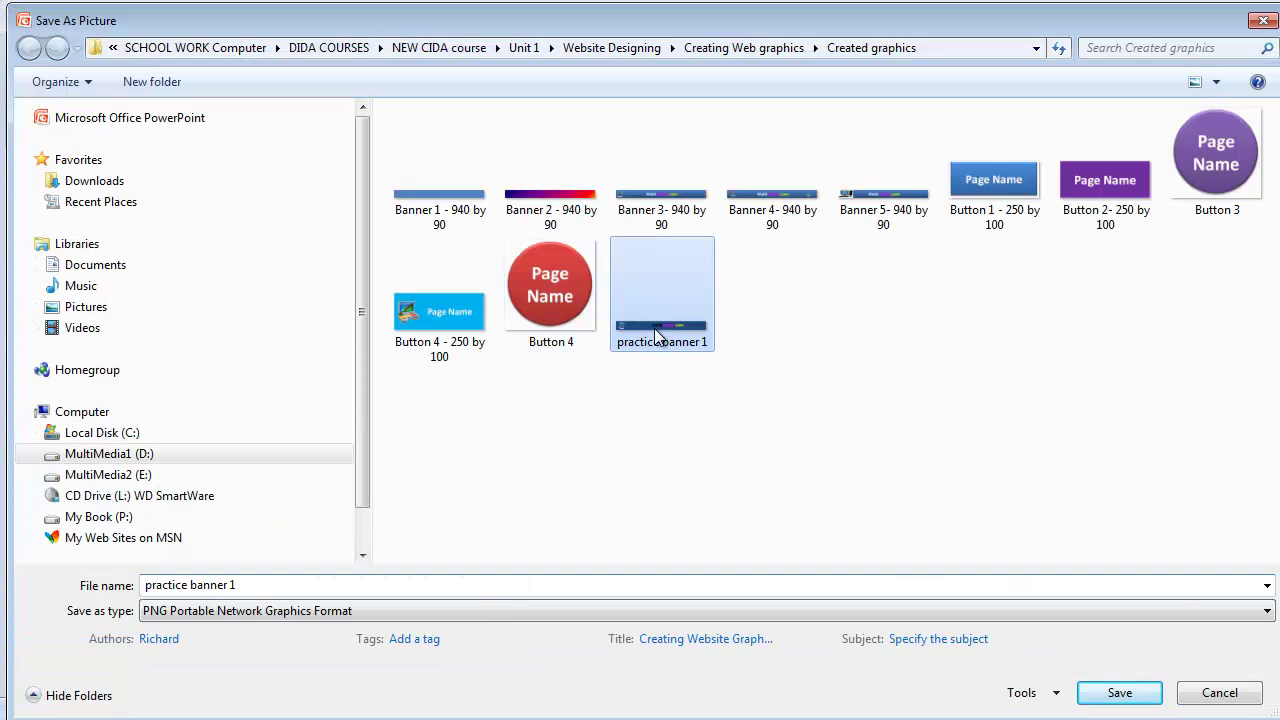
{"action": "left_click", "coordinate": [273, 580]}
{"action": "left_click", "coordinate": [270, 589]}
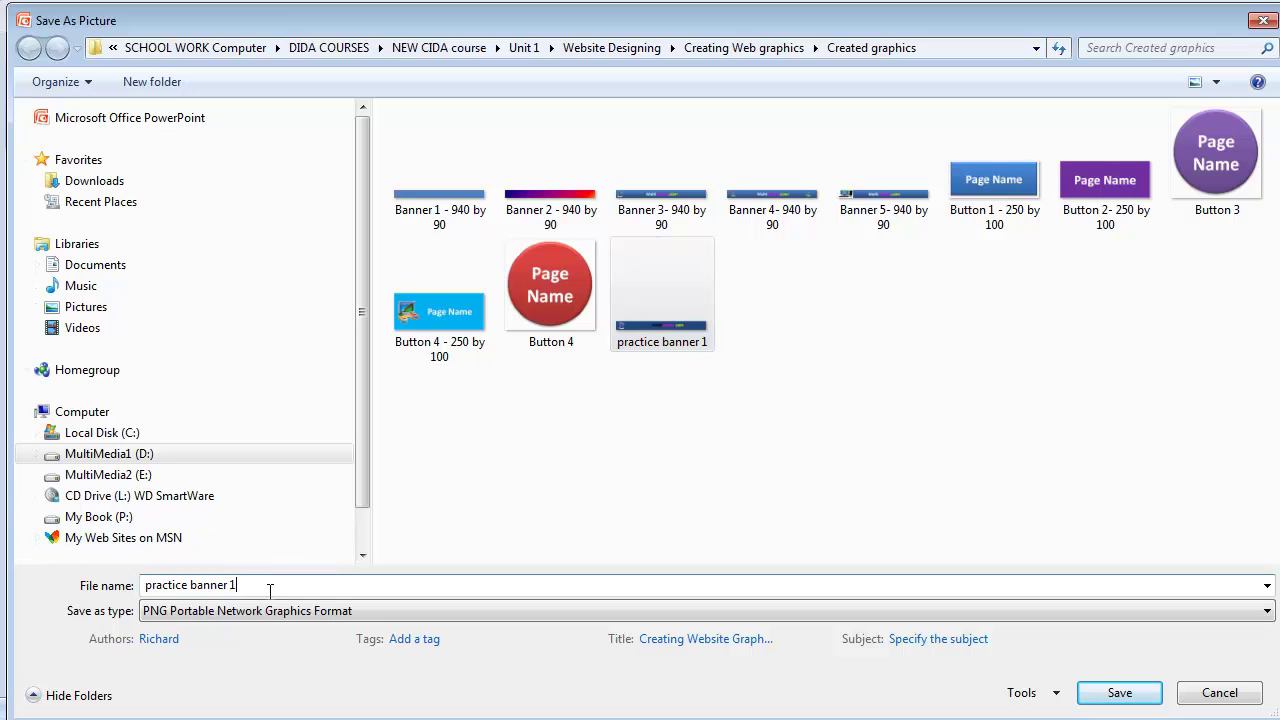
{"action": "key", "text": "BackSpace"}
{"action": "type", "text": "2"}
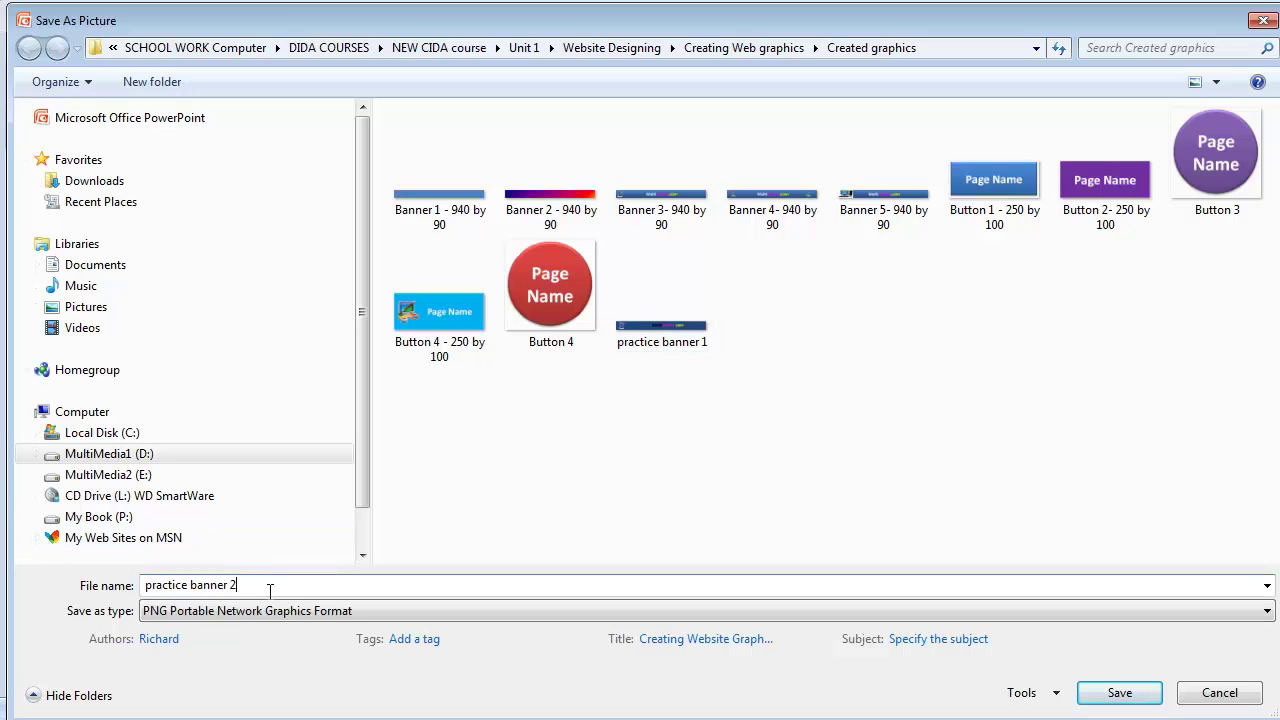
{"action": "left_click", "coordinate": [1139, 694]}
{"action": "left_click", "coordinate": [469, 596]}
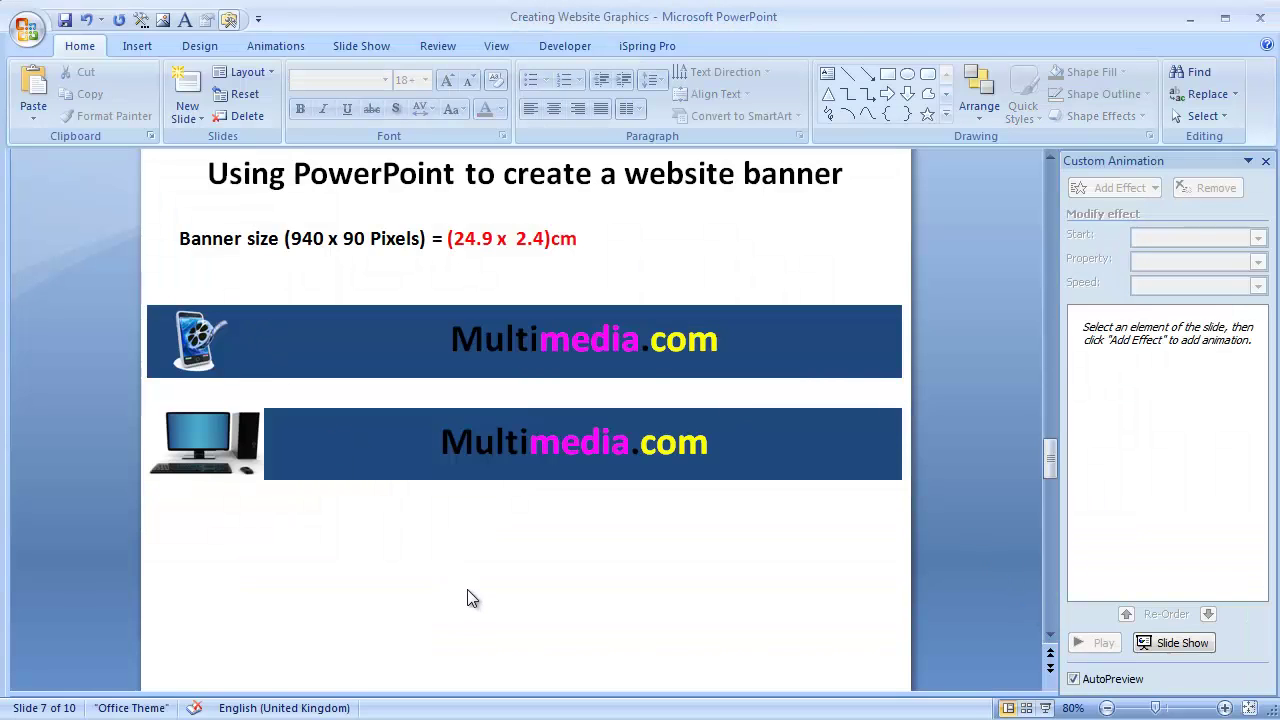
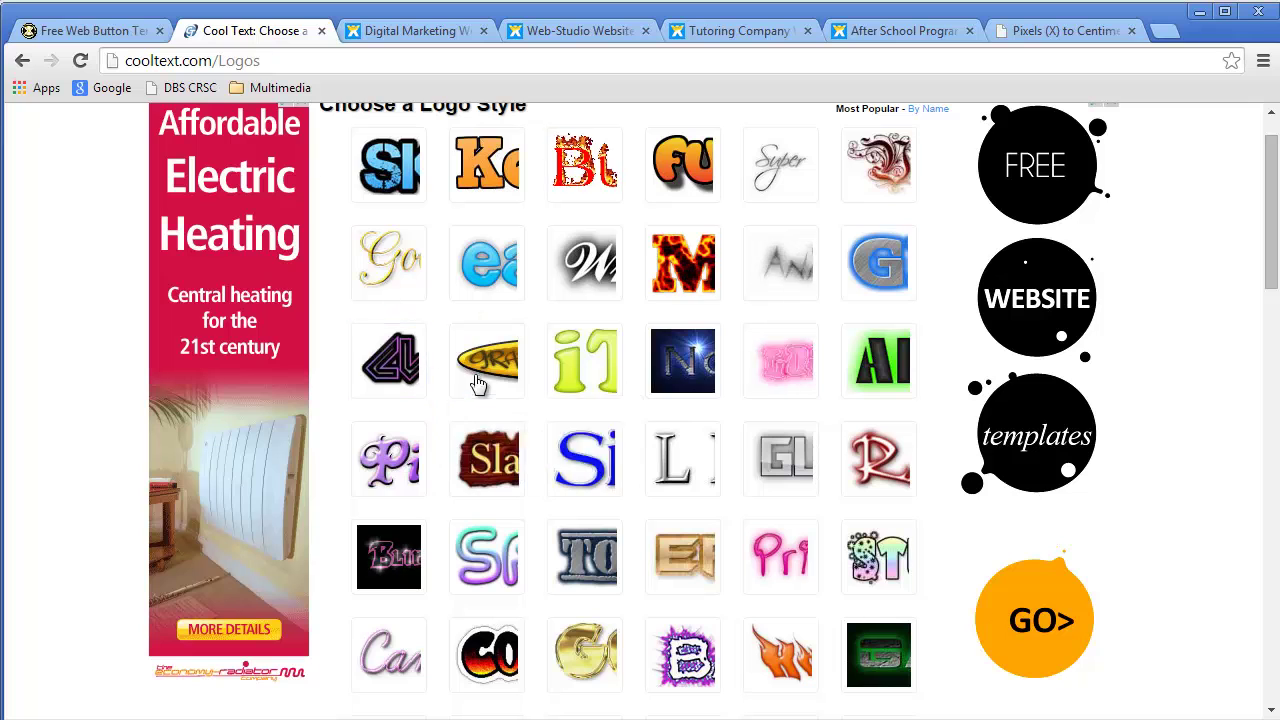
{"action": "left_click_drag", "start_coordinate": [1270, 236], "coordinate": [1217, 253]}
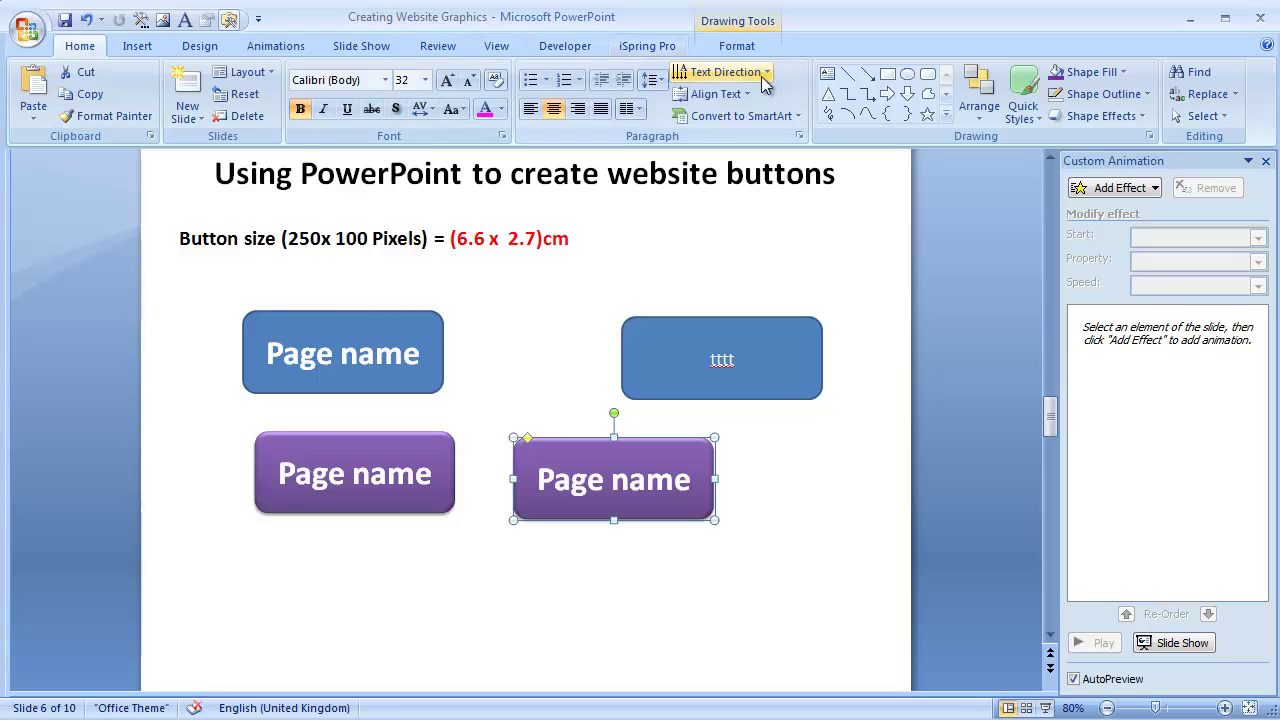
Apply the black shape style from the last row of the style gallery to the right-hand purple "Page name" button
{"action": "left_click", "coordinate": [745, 48]}
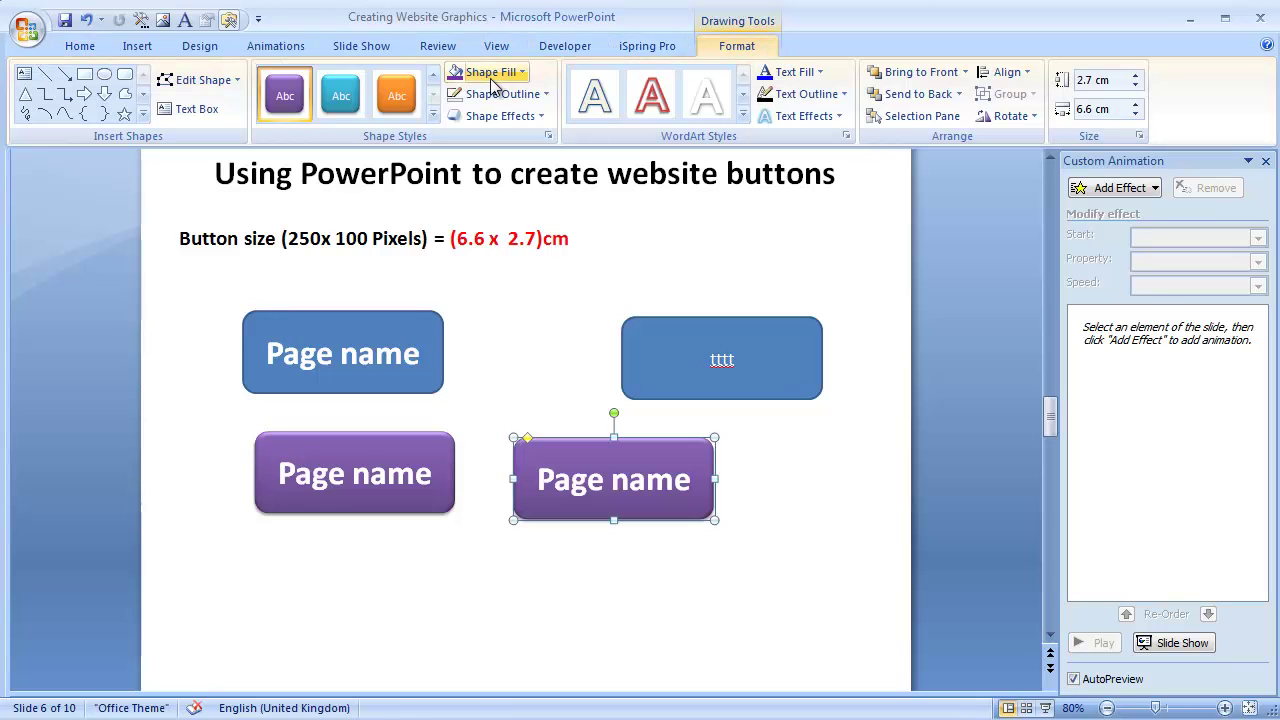
{"action": "left_click", "coordinate": [409, 110]}
{"action": "left_click", "coordinate": [433, 115]}
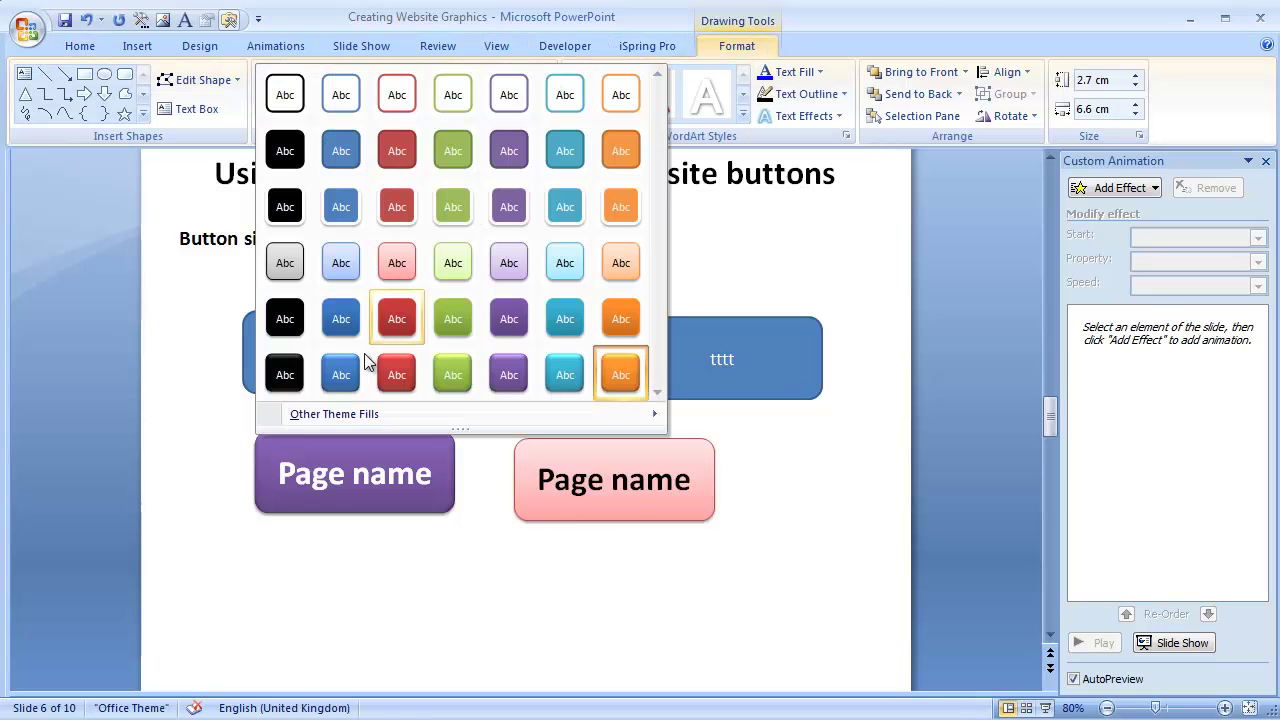
{"action": "left_click", "coordinate": [285, 375]}
{"action": "left_click", "coordinate": [554, 588]}
Save the purple "Page name" button as a PNG picture named "practice button 1" in the "Created graphics" folder
{"action": "right_click", "coordinate": [414, 444]}
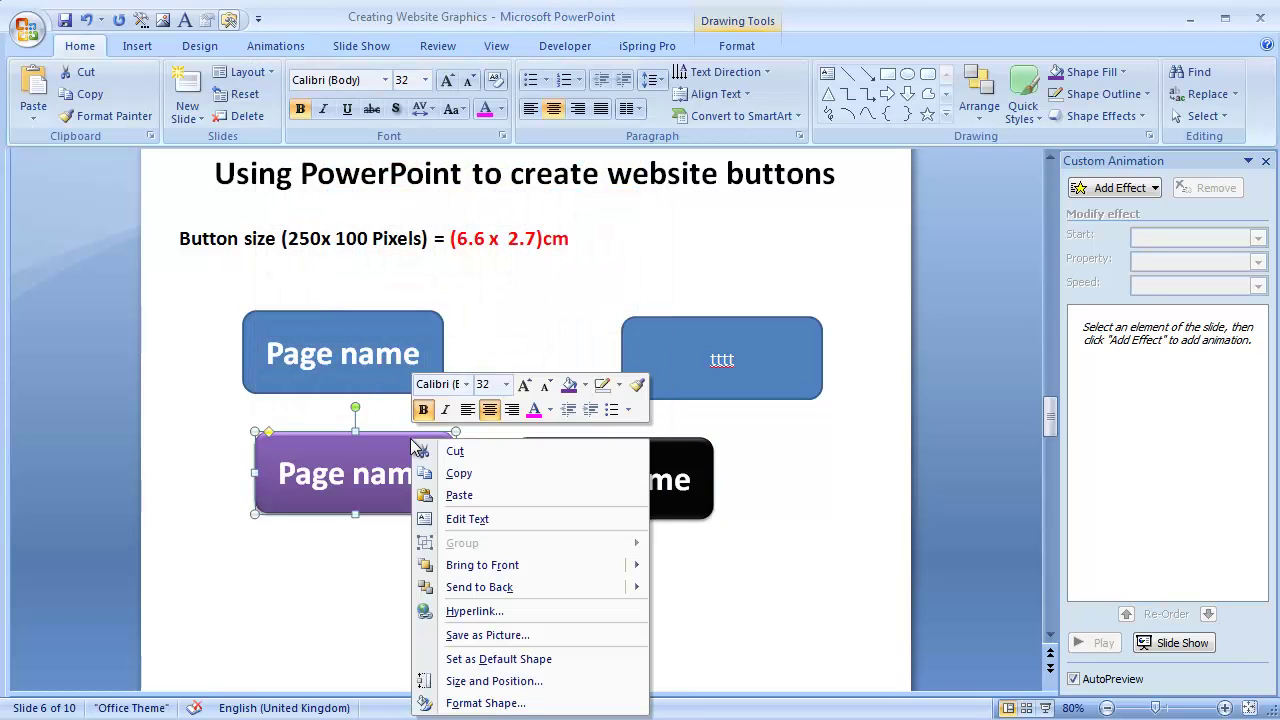
{"action": "left_click", "coordinate": [488, 636]}
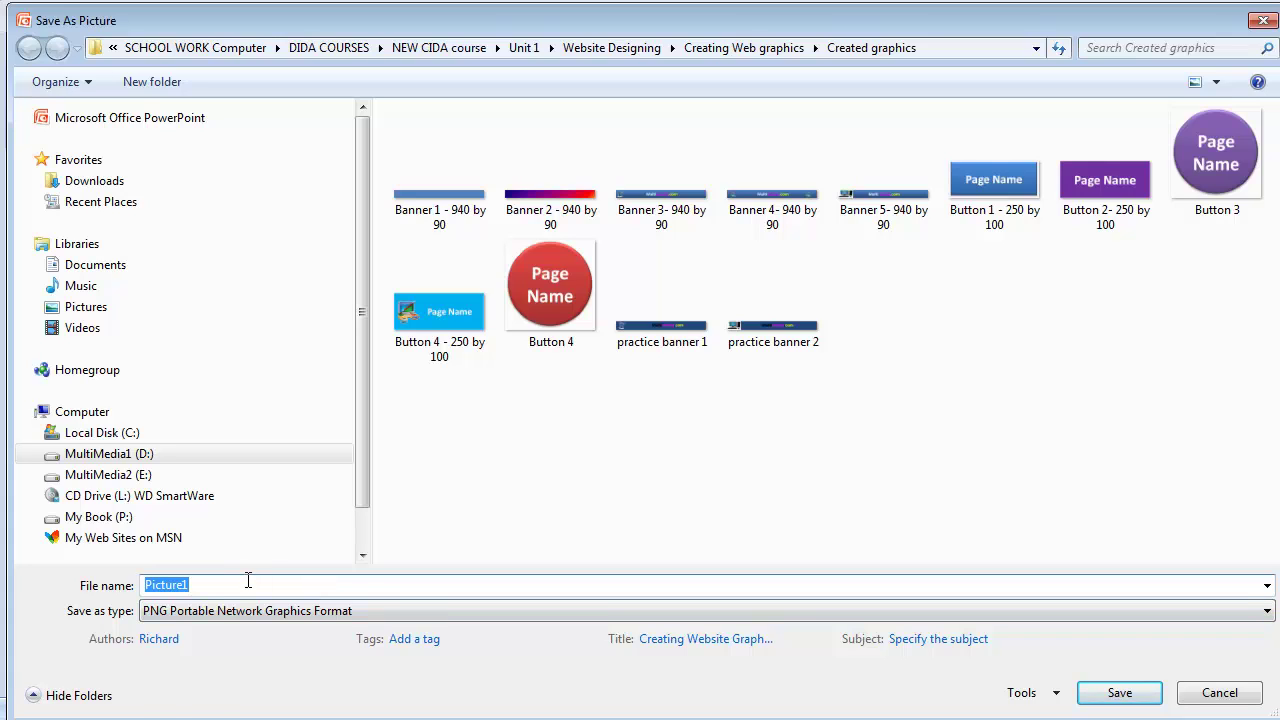
{"action": "type", "text": "bu"}
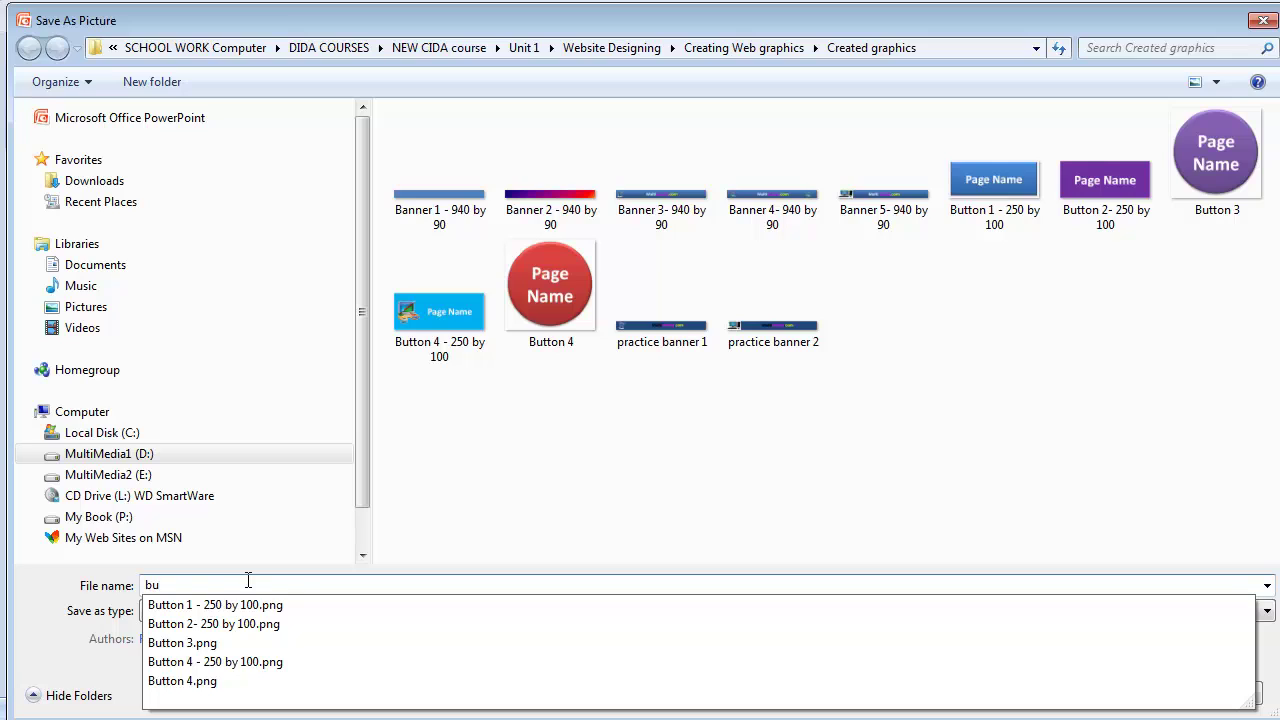
{"action": "key", "text": "BackSpace"}
{"action": "key", "text": "BackSpace"}
{"action": "type", "text": "pra"}
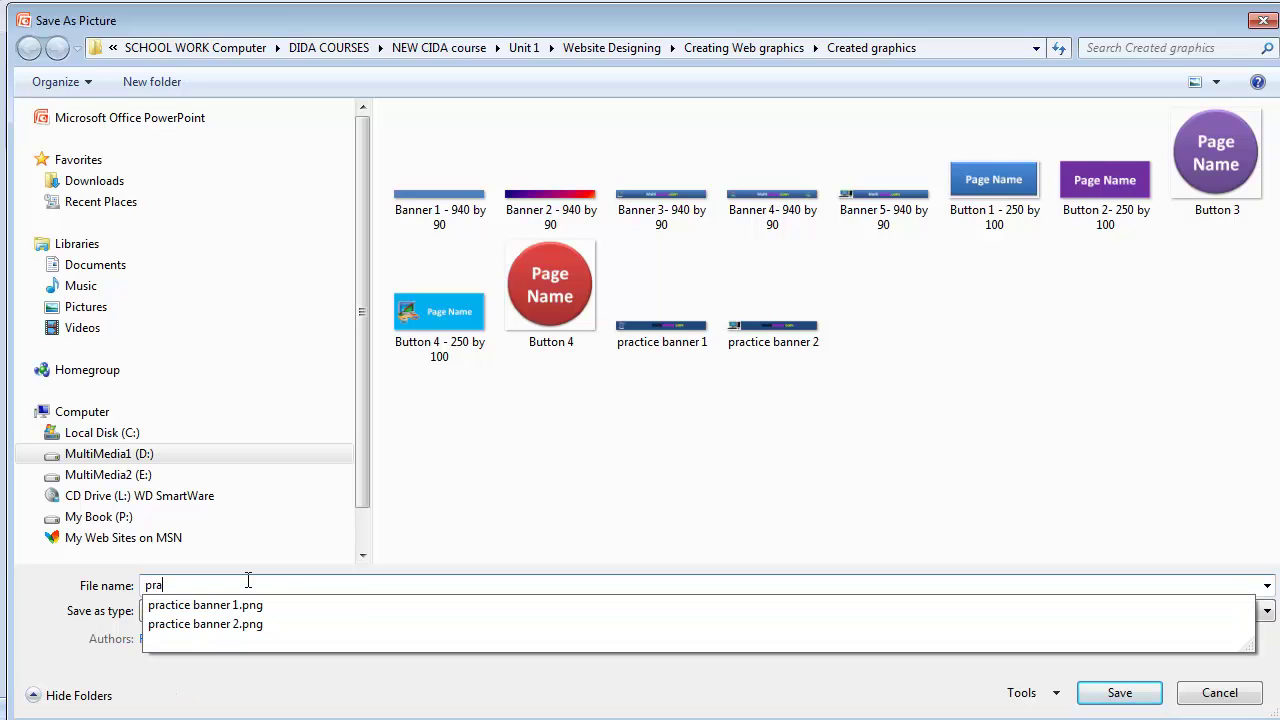
{"action": "type", "text": "ctice button 1"}
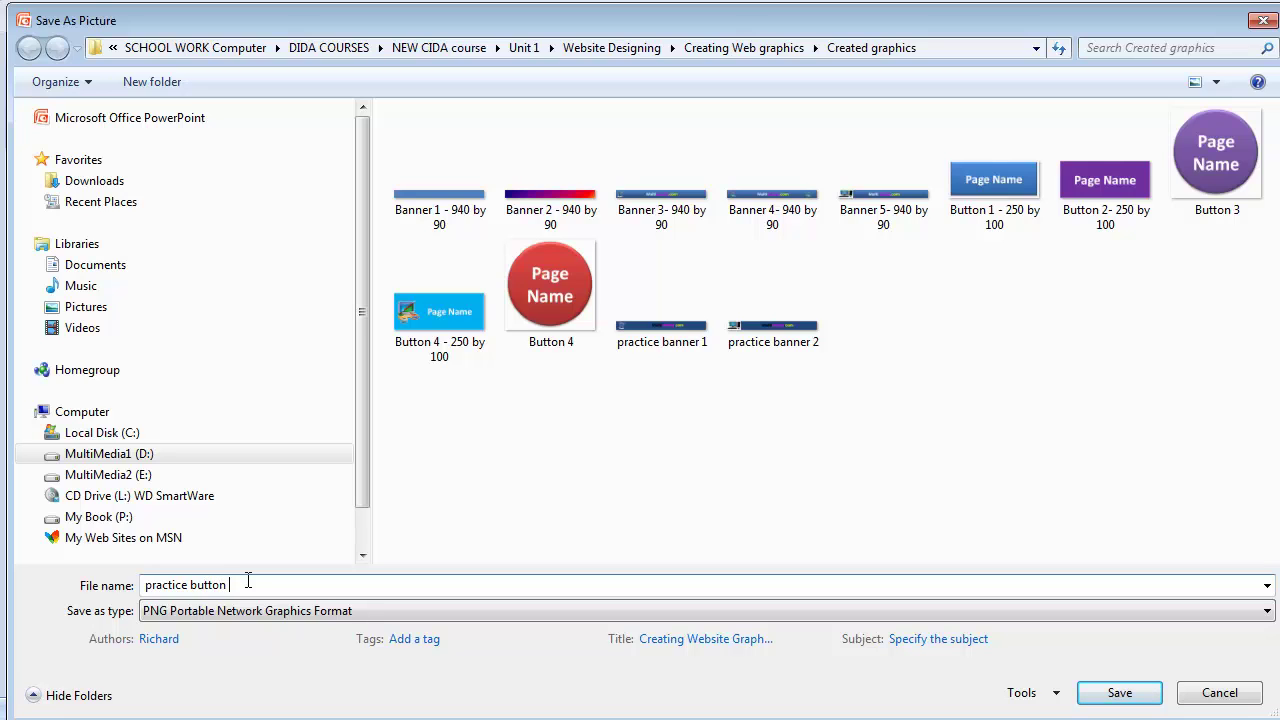
{"action": "left_click", "coordinate": [1125, 693]}
{"action": "left_click", "coordinate": [403, 557]}
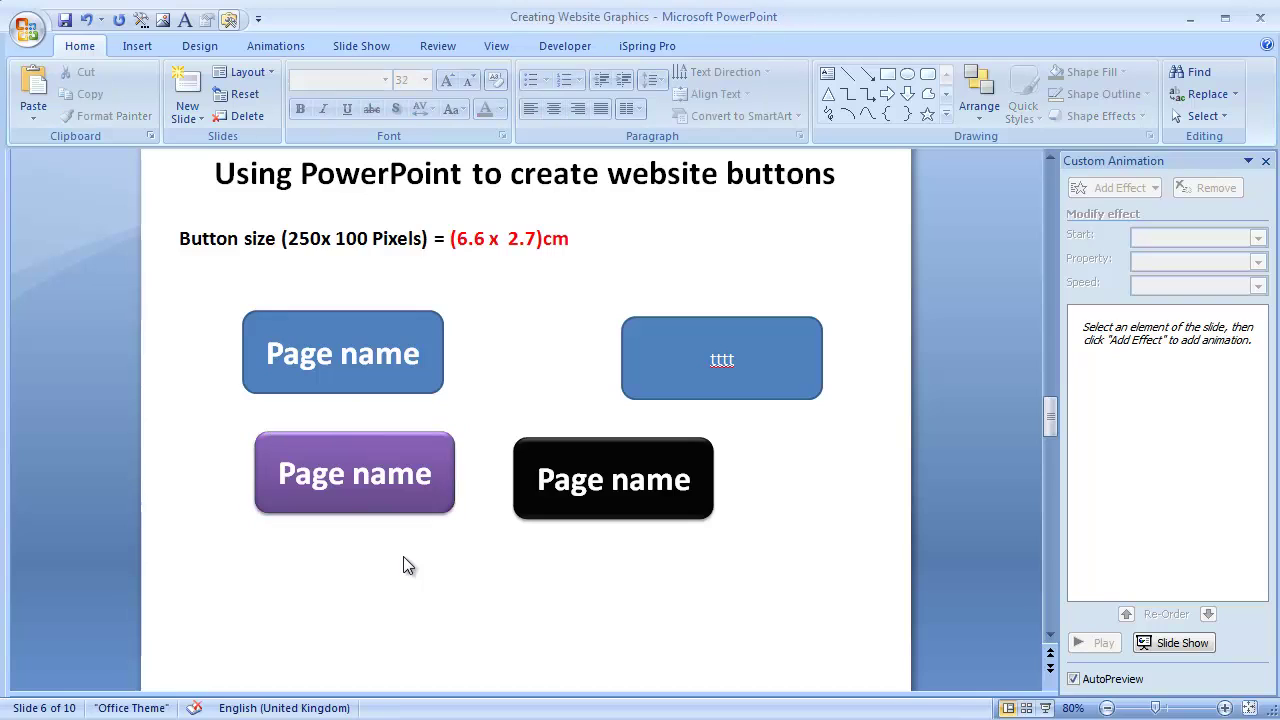
Replace the purple button's text with "Home page"
{"action": "left_click", "coordinate": [431, 468]}
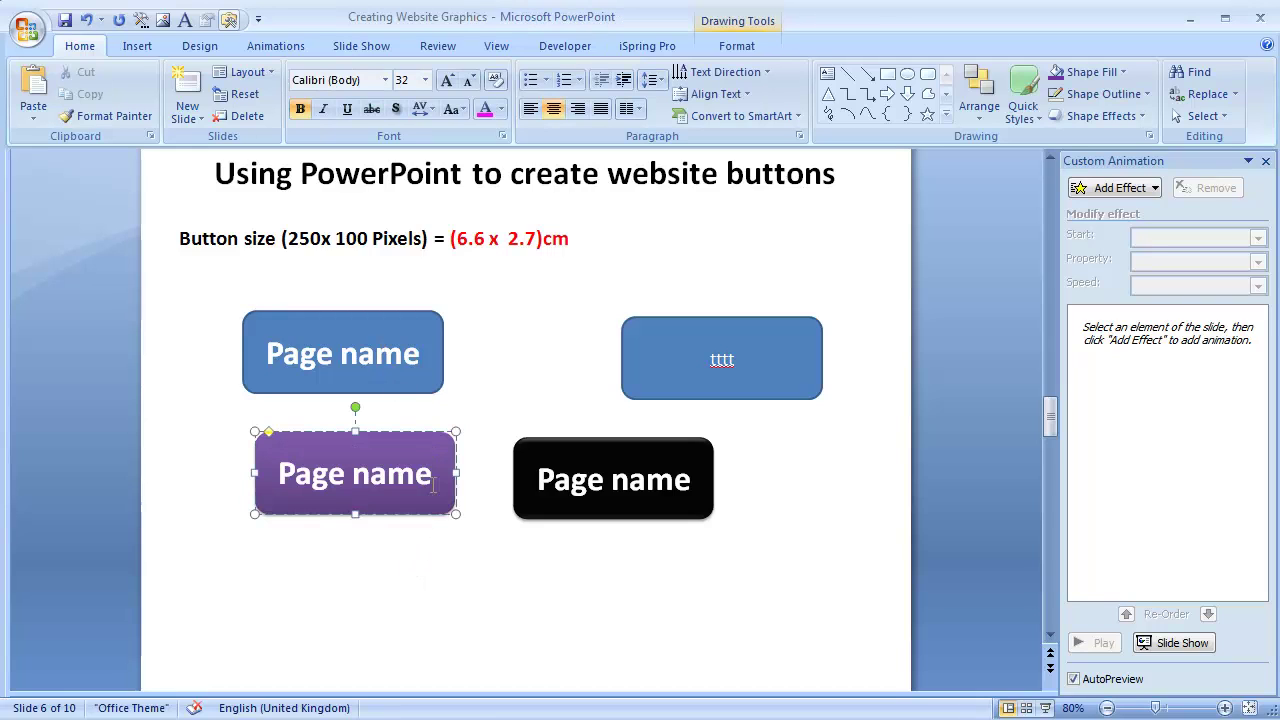
{"action": "left_click_drag", "start_coordinate": [432, 480], "coordinate": [258, 480]}
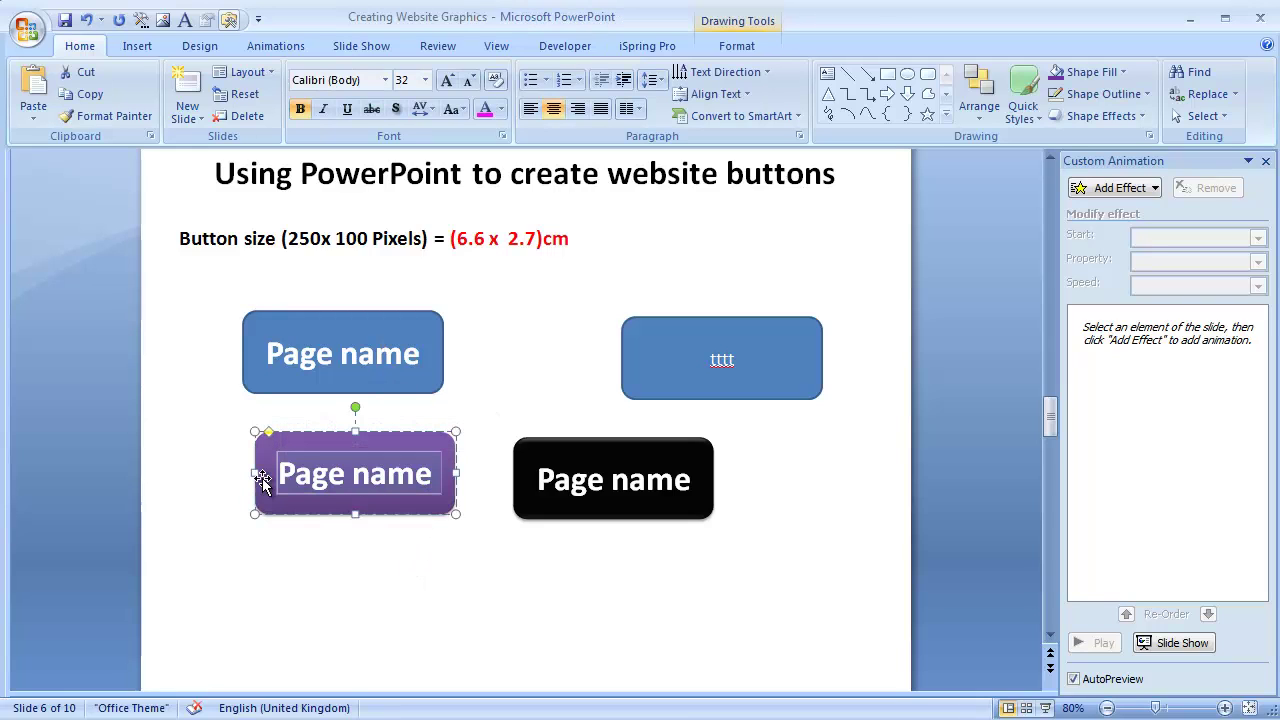
{"action": "type", "text": "Home page"}
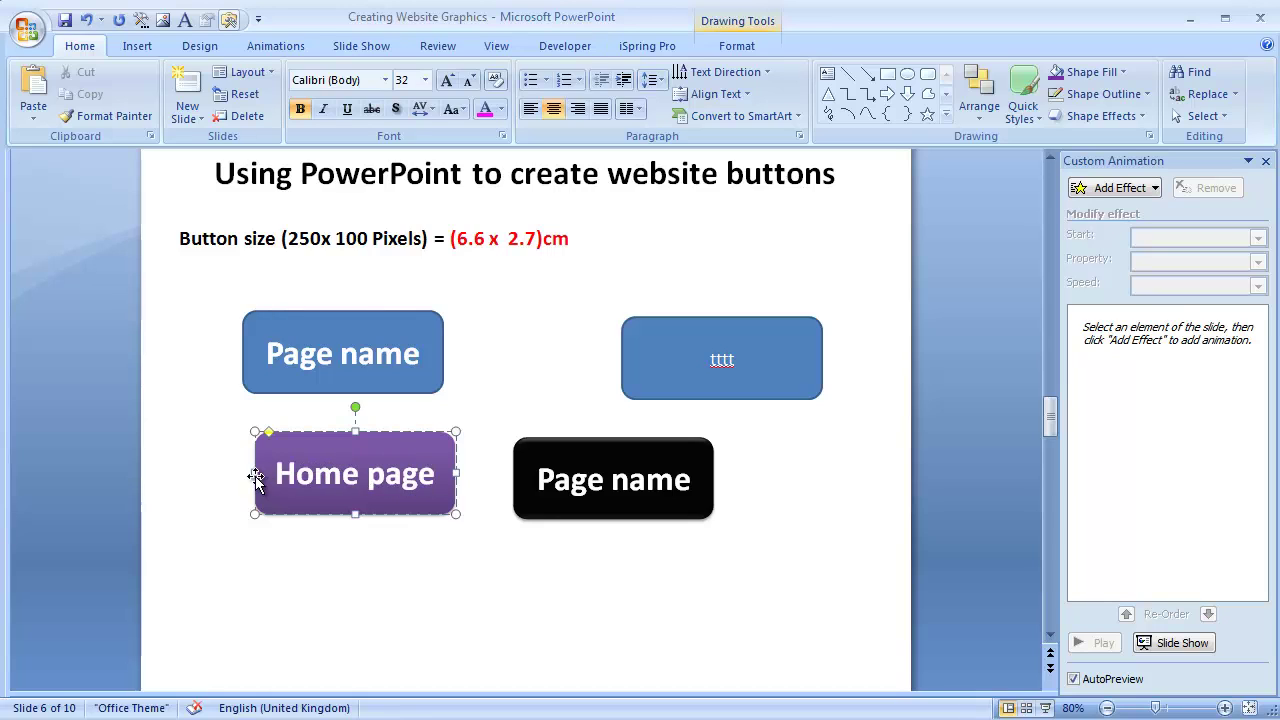
{"action": "left_click", "coordinate": [200, 566]}
Save the "Home page" button as a PNG picture named "home page button" in the "Created graphics" folder
{"action": "right_click", "coordinate": [346, 514]}
{"action": "right_click", "coordinate": [336, 500]}
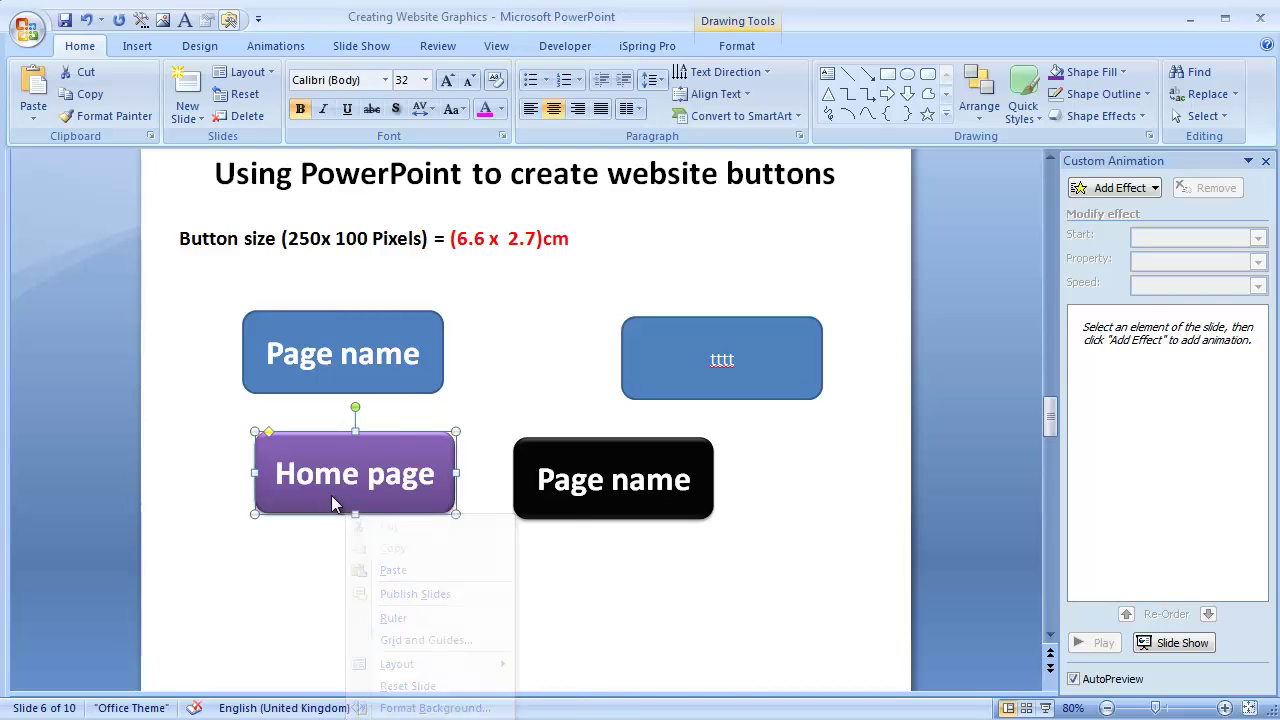
{"action": "mouse_move", "coordinate": [415, 652]}
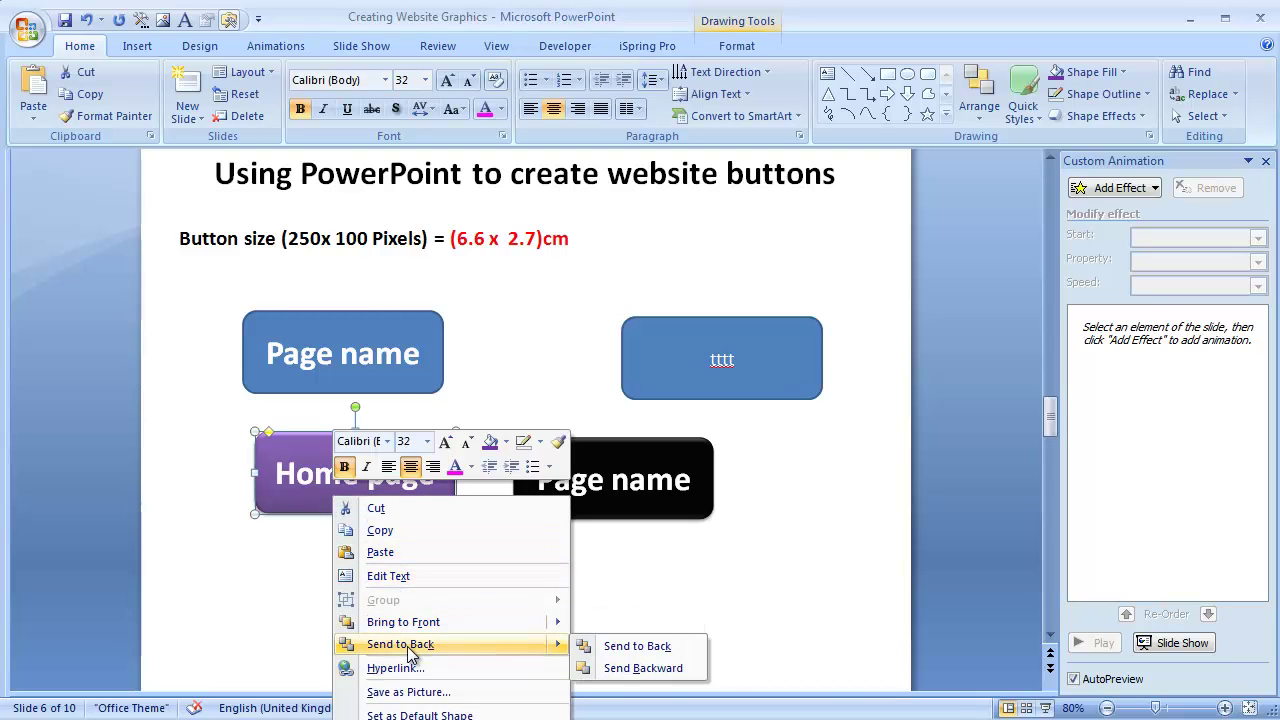
{"action": "left_click", "coordinate": [409, 691]}
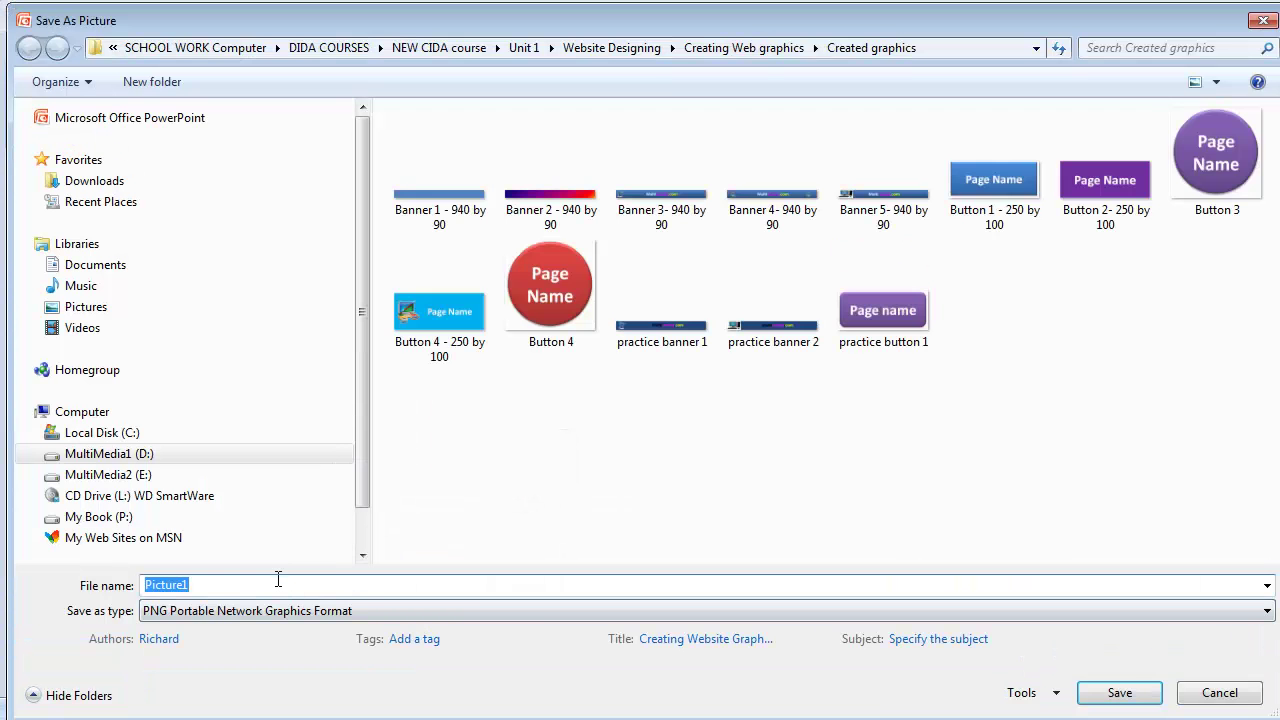
{"action": "type", "text": "home page button"}
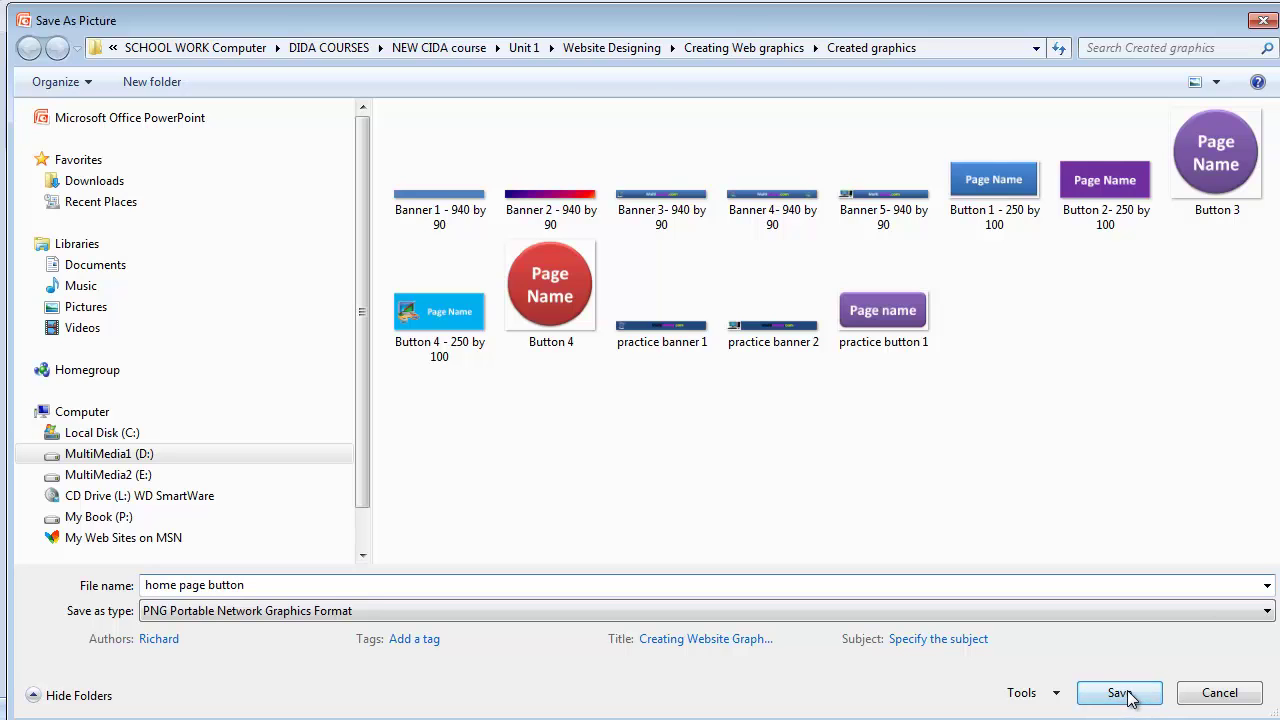
{"action": "left_click", "coordinate": [1119, 693]}
{"action": "left_click", "coordinate": [929, 626]}
Copy the purple "Home page" button and paste the copy onto the same slide
{"action": "left_click", "coordinate": [381, 505]}
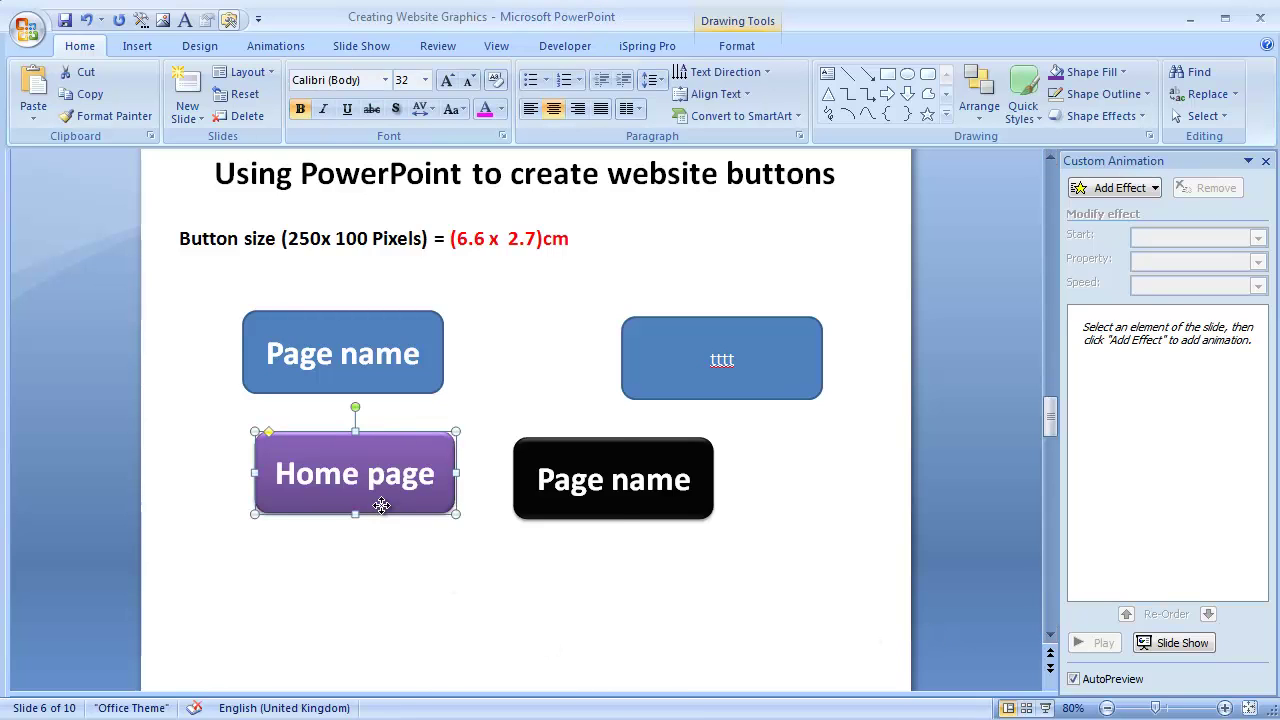
{"action": "right_click", "coordinate": [381, 505]}
{"action": "left_click", "coordinate": [425, 537]}
{"action": "left_click", "coordinate": [334, 532]}
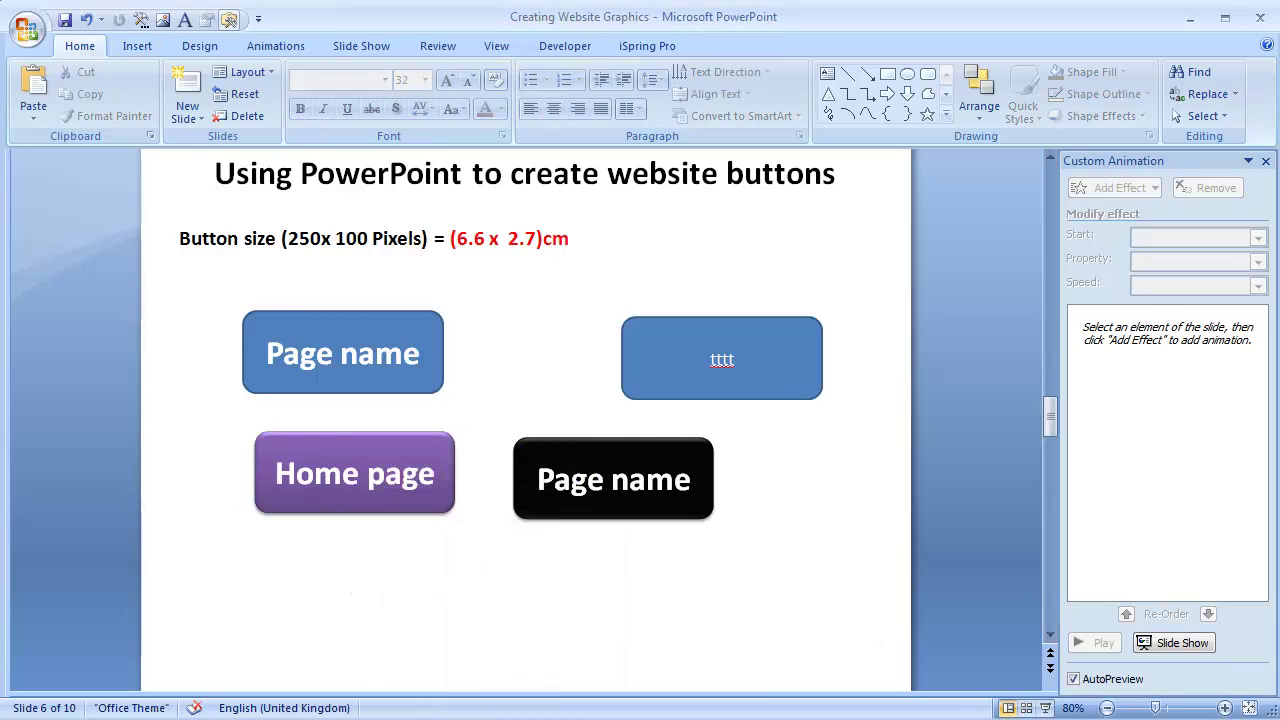
{"action": "left_click", "coordinate": [33, 95]}
Place the pasted button below the "Home page" button and change its text to "Vistors page"
{"action": "left_click_drag", "start_coordinate": [357, 451], "coordinate": [274, 583]}
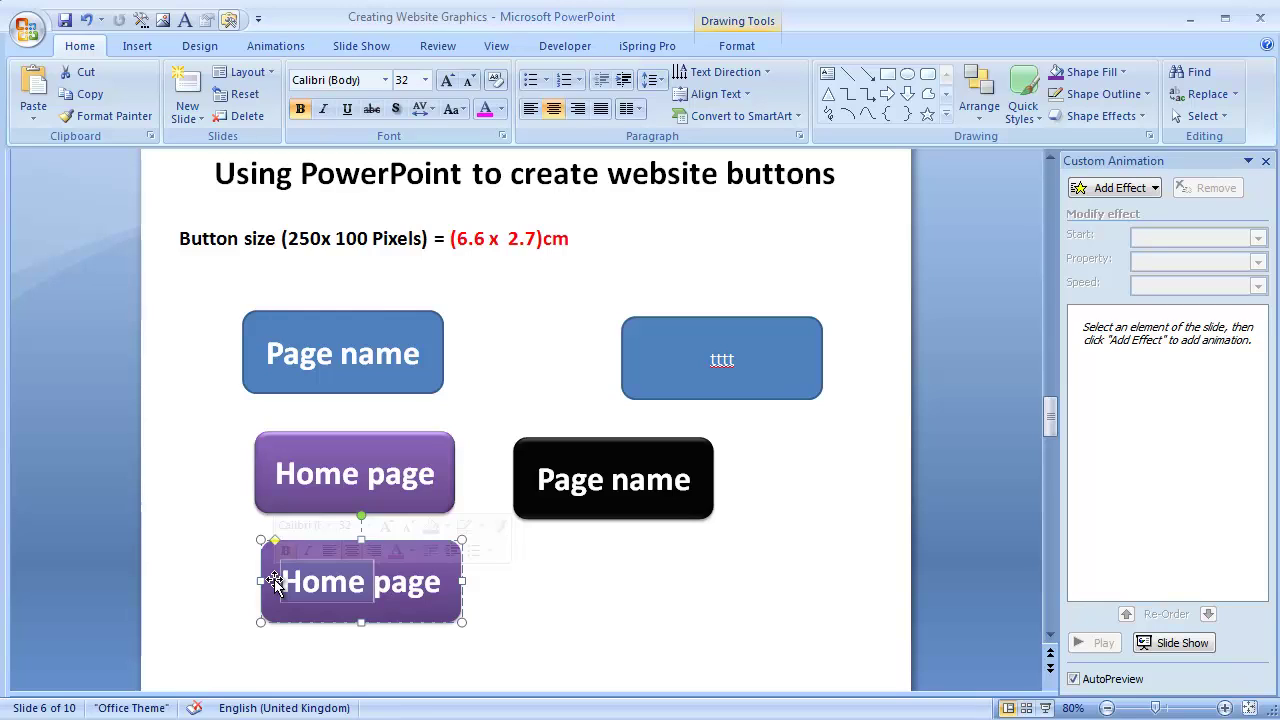
{"action": "type", "text": "V"}
{"action": "type", "text": "istor"}
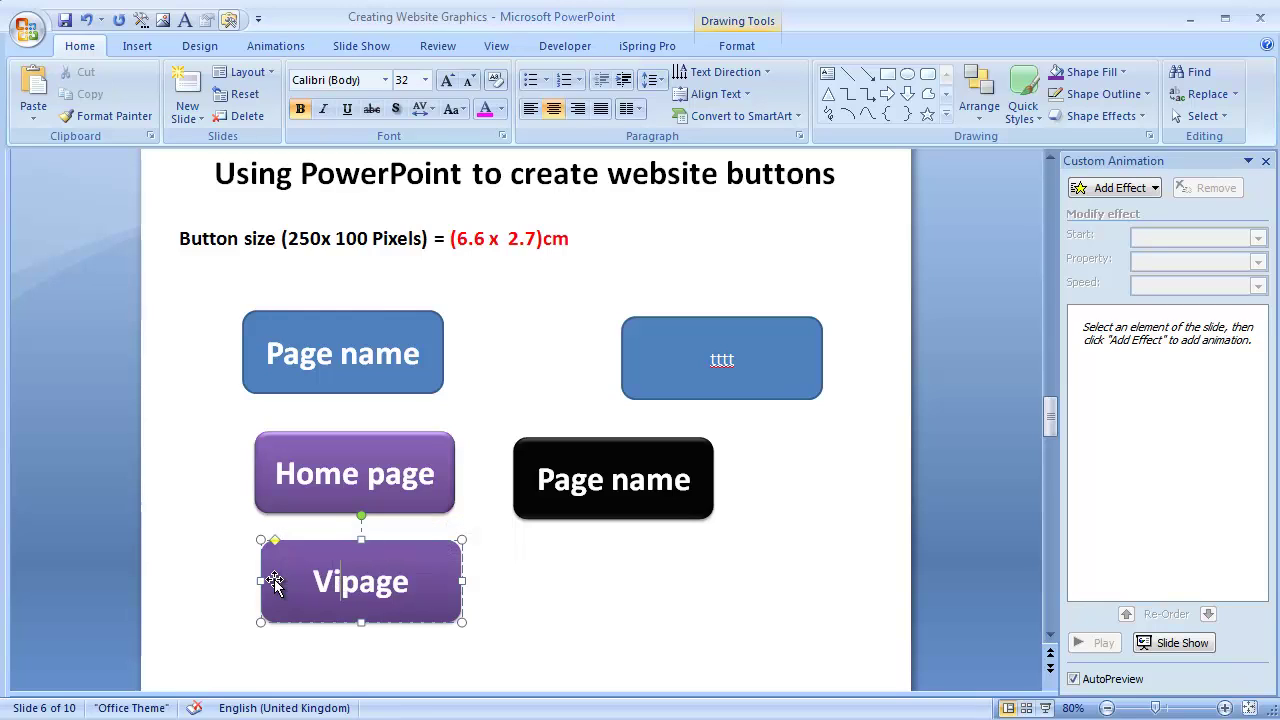
{"action": "type", "text": "s"}
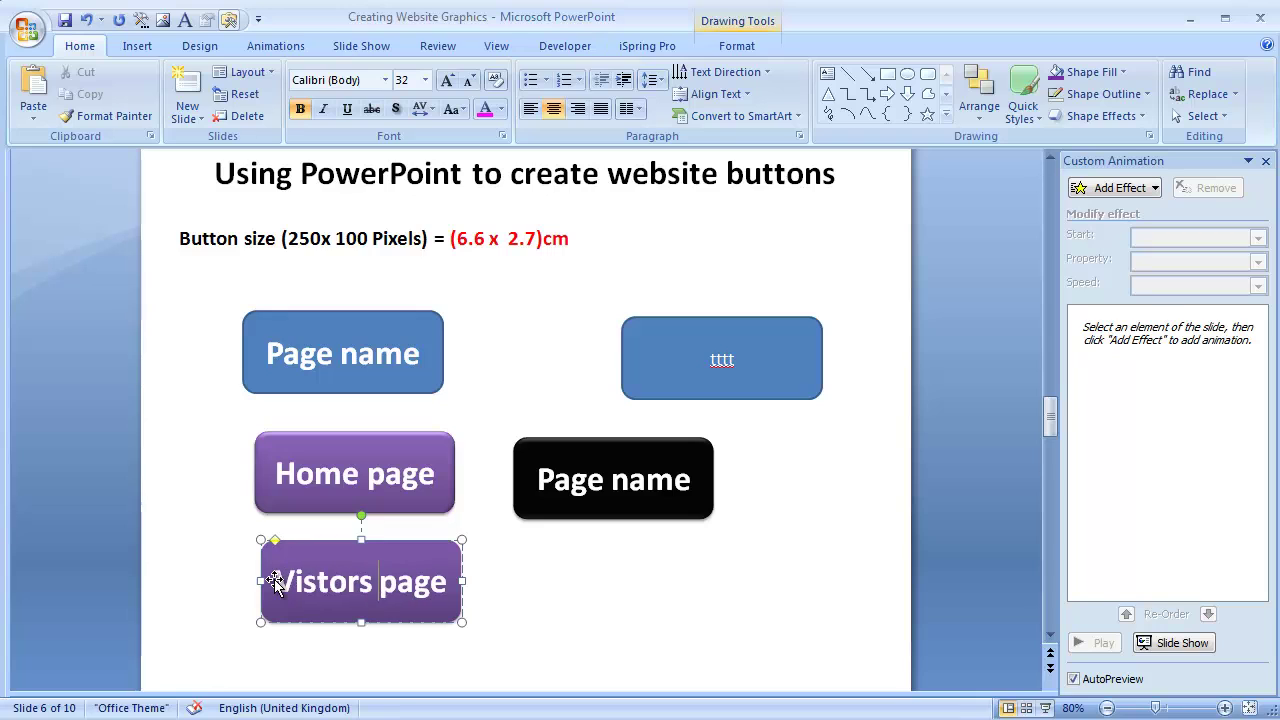
Correct the misspelled word on the lower purple button to "Visitors" and set the button's text size to 28
{"action": "left_click", "coordinate": [559, 627]}
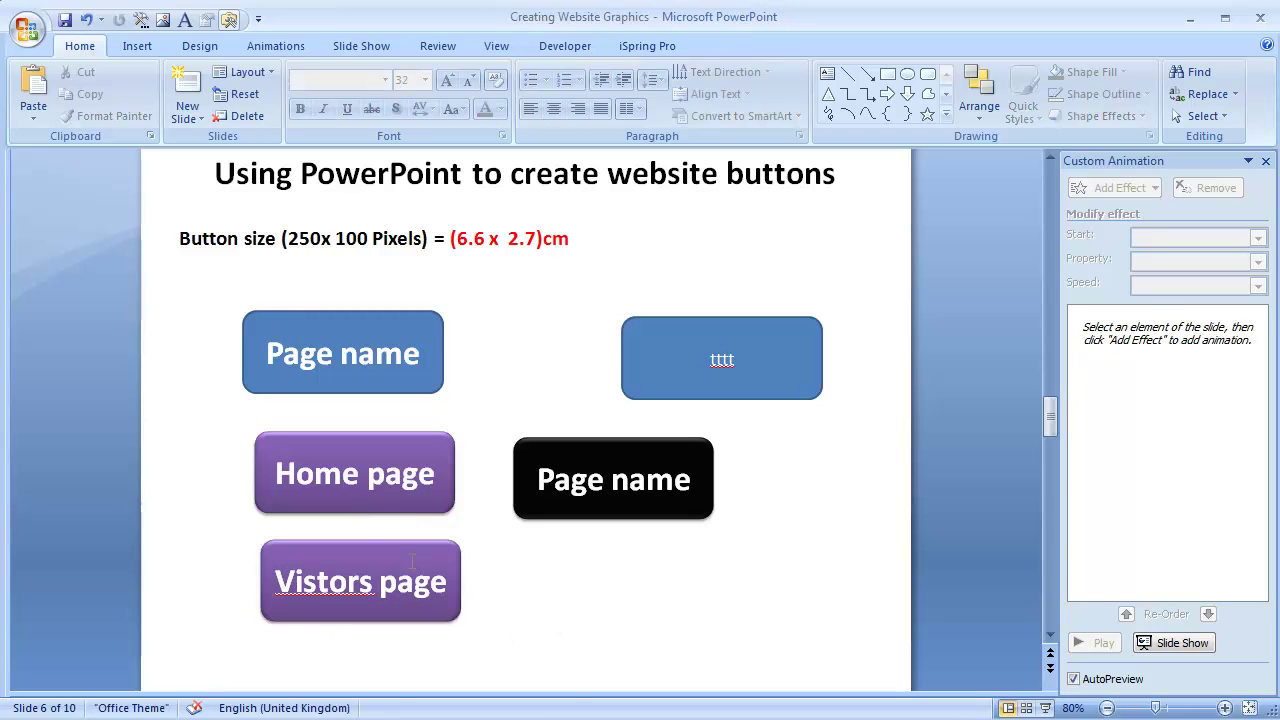
{"action": "right_click", "coordinate": [338, 597]}
{"action": "left_click", "coordinate": [390, 603]}
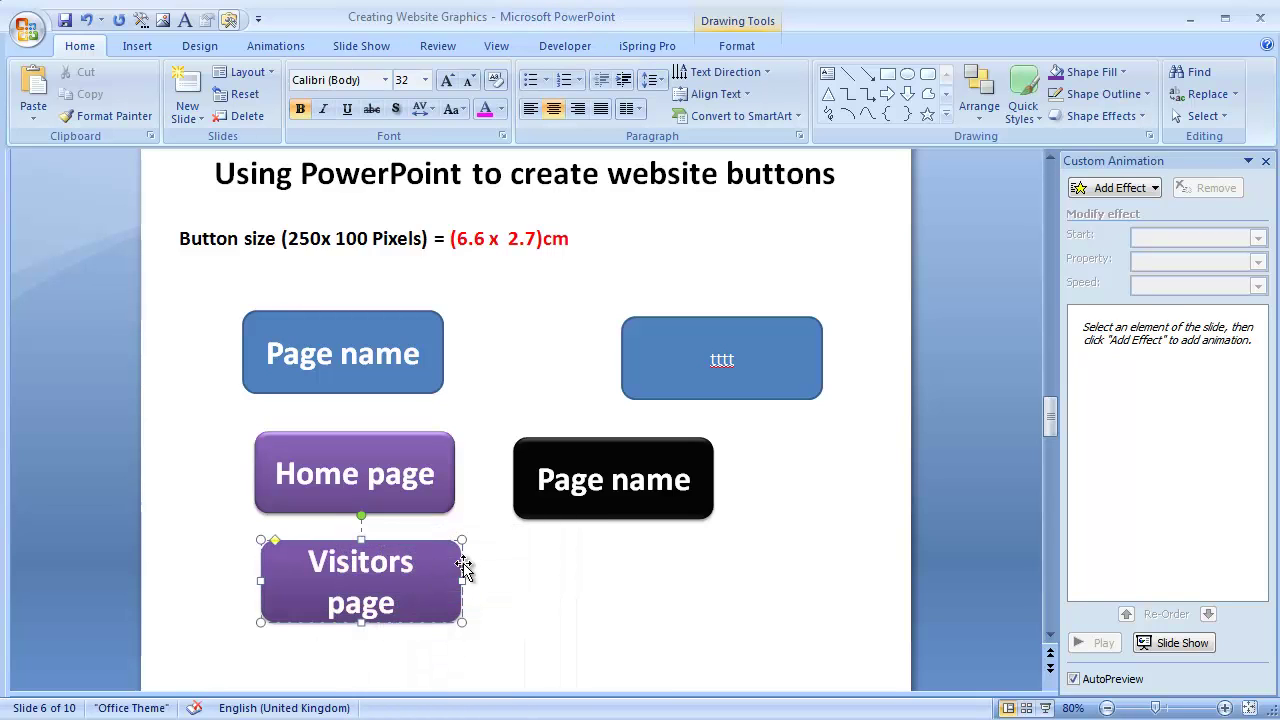
{"action": "triple_click", "coordinate": [407, 612]}
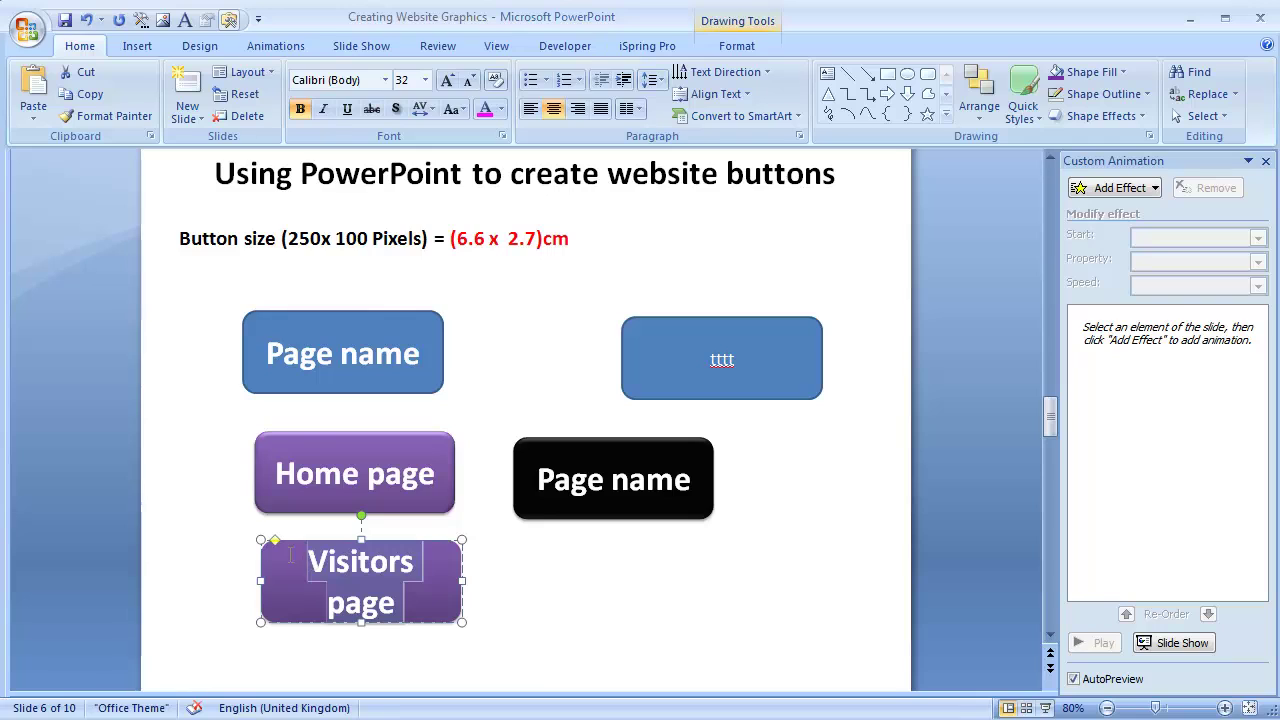
{"action": "left_click", "coordinate": [468, 80]}
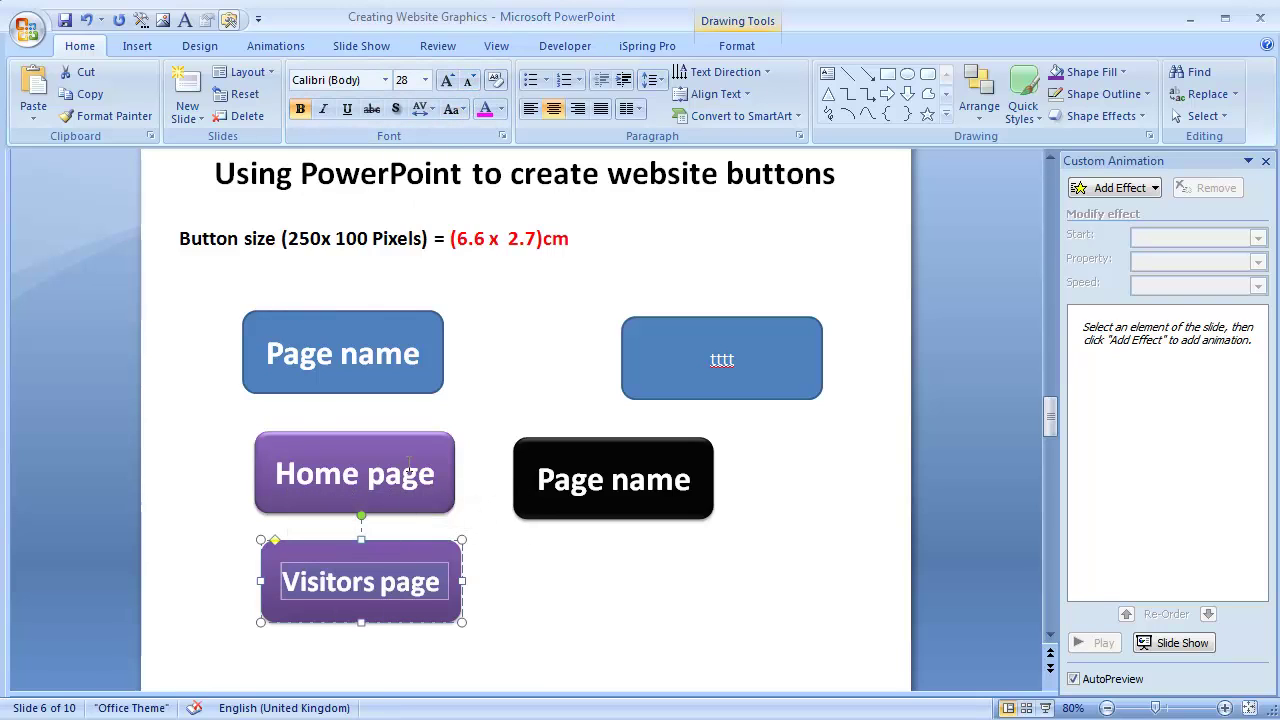
Save the "Visitors page" button as a PNG picture named "vistors page" in the "Created graphics" folder
{"action": "right_click", "coordinate": [410, 555]}
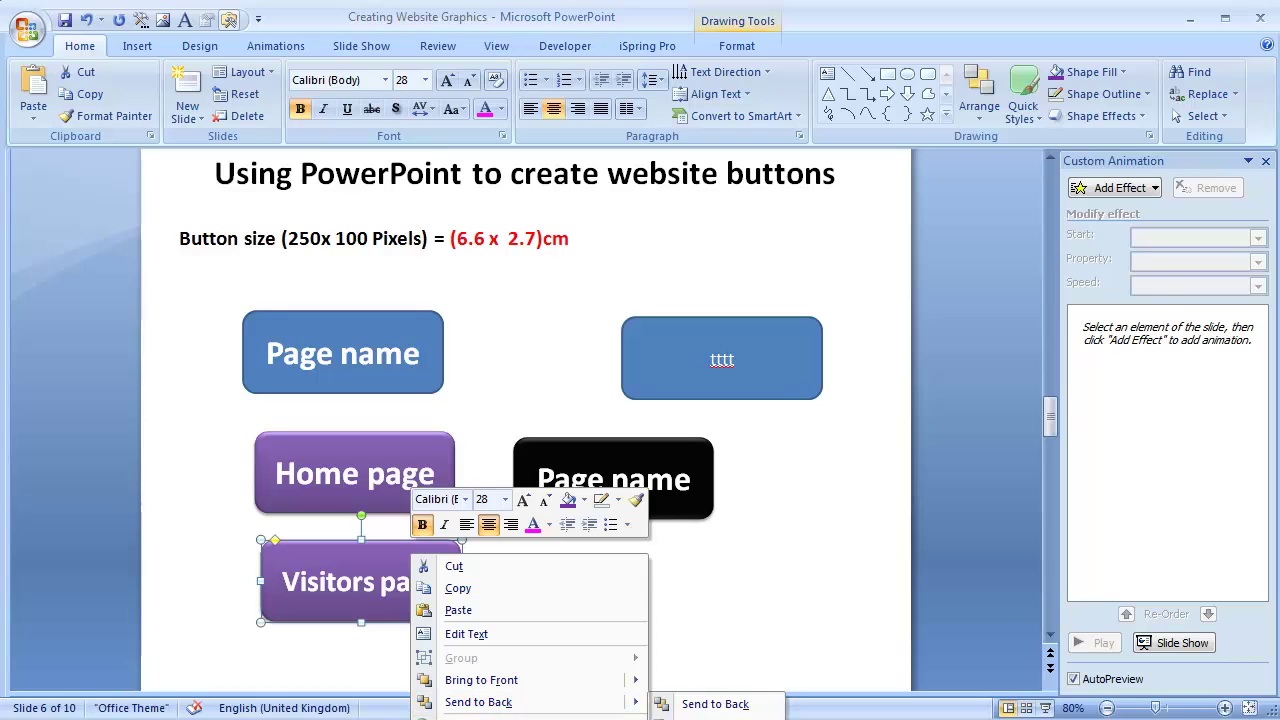
{"action": "left_click", "coordinate": [470, 715]}
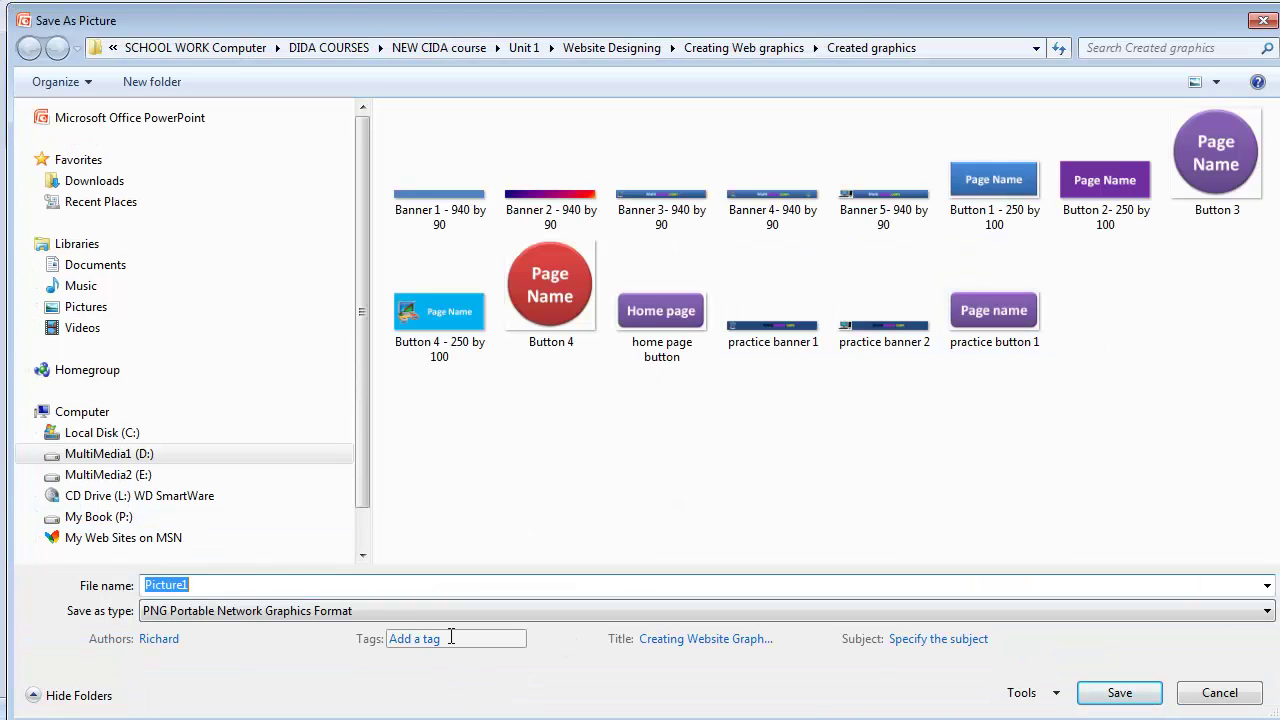
{"action": "type", "text": "vistors page"}
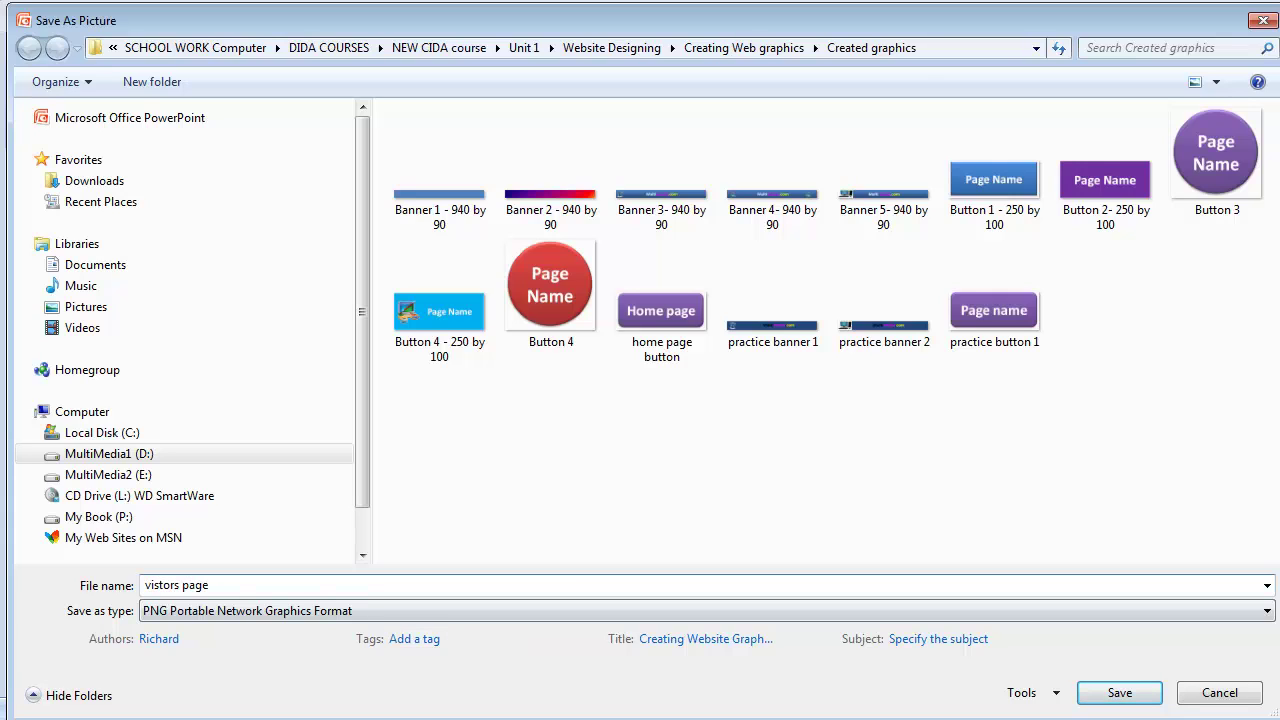
{"action": "left_click", "coordinate": [1124, 694]}
Switch to the file browser, open the "Created graphics" folder and preview the saved button pictures in Windows Photo Viewer, starting from "practice button 1"
{"action": "left_click", "coordinate": [648, 600]}
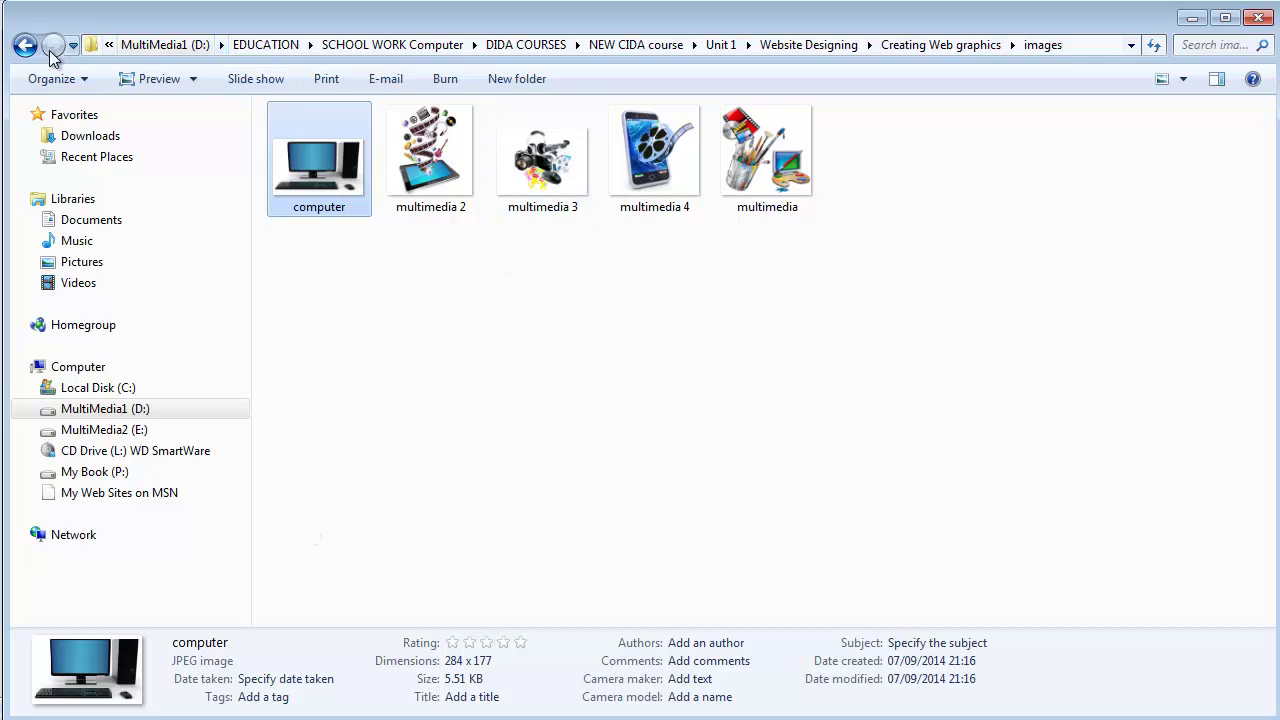
{"action": "left_click", "coordinate": [26, 46]}
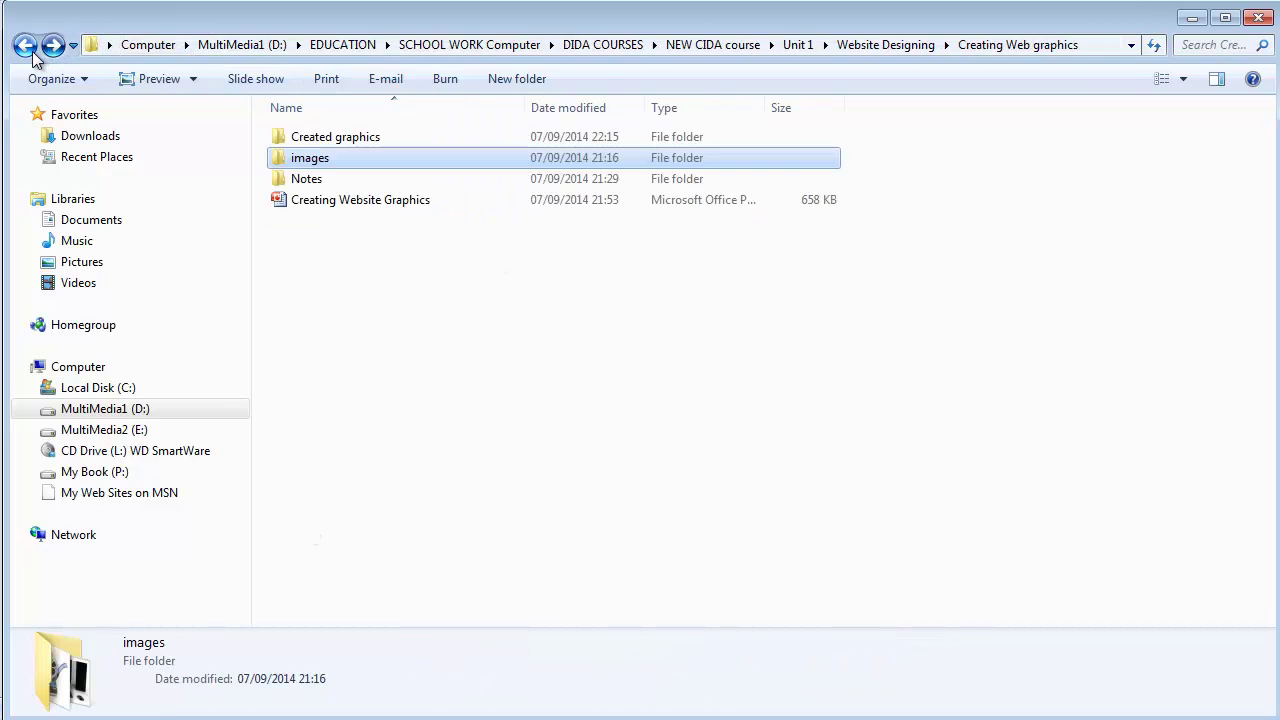
{"action": "double_click", "coordinate": [321, 139]}
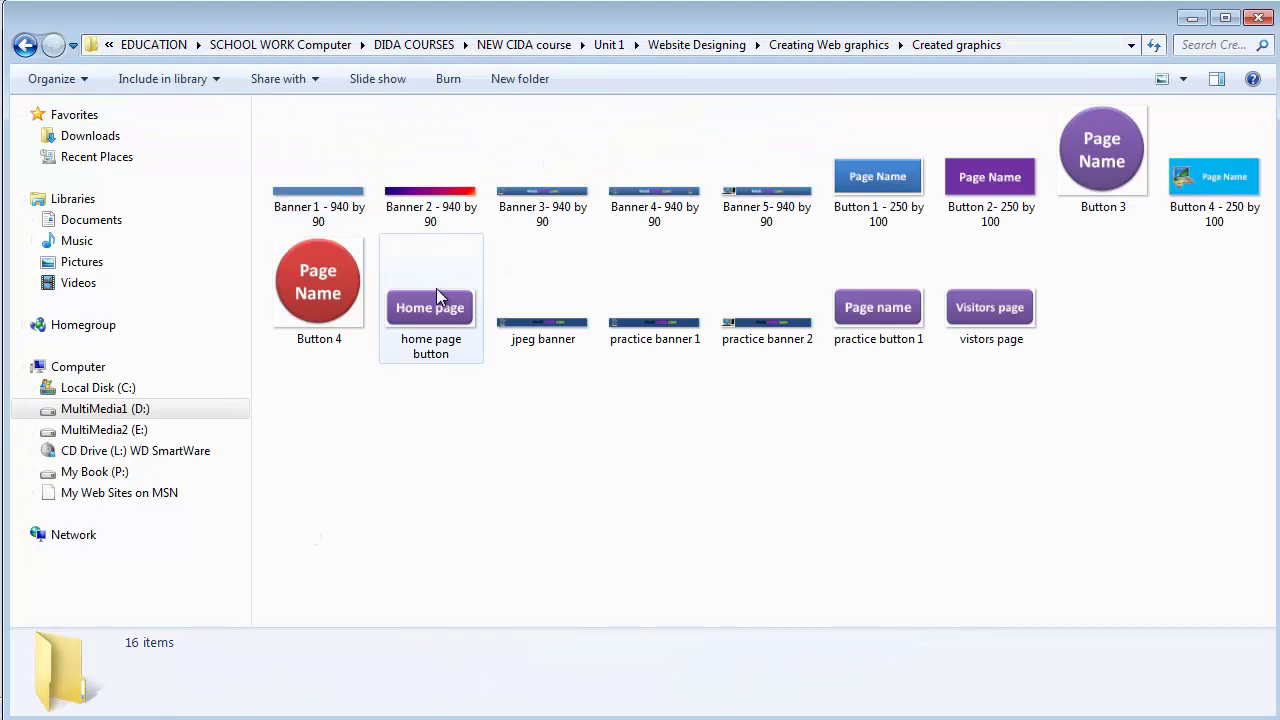
{"action": "right_click", "coordinate": [872, 305]}
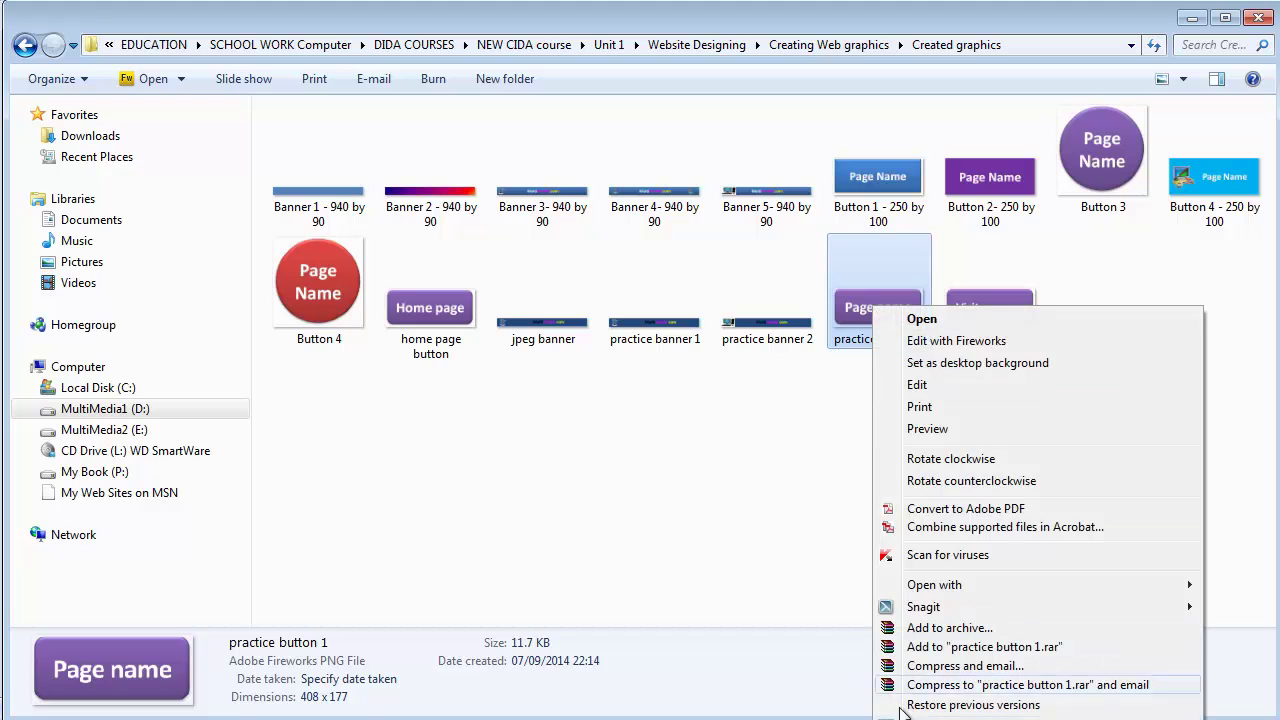
{"action": "mouse_move", "coordinate": [937, 590]}
{"action": "left_click", "coordinate": [1213, 712]}
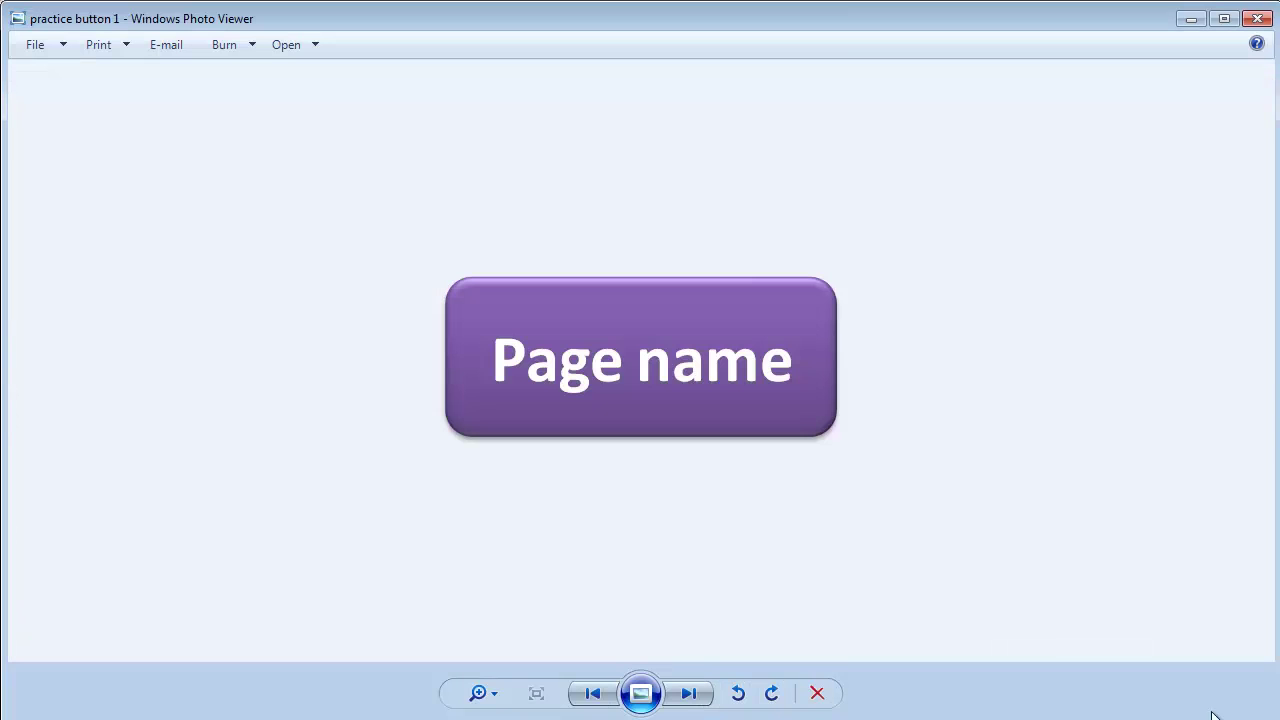
{"action": "left_click", "coordinate": [689, 693]}
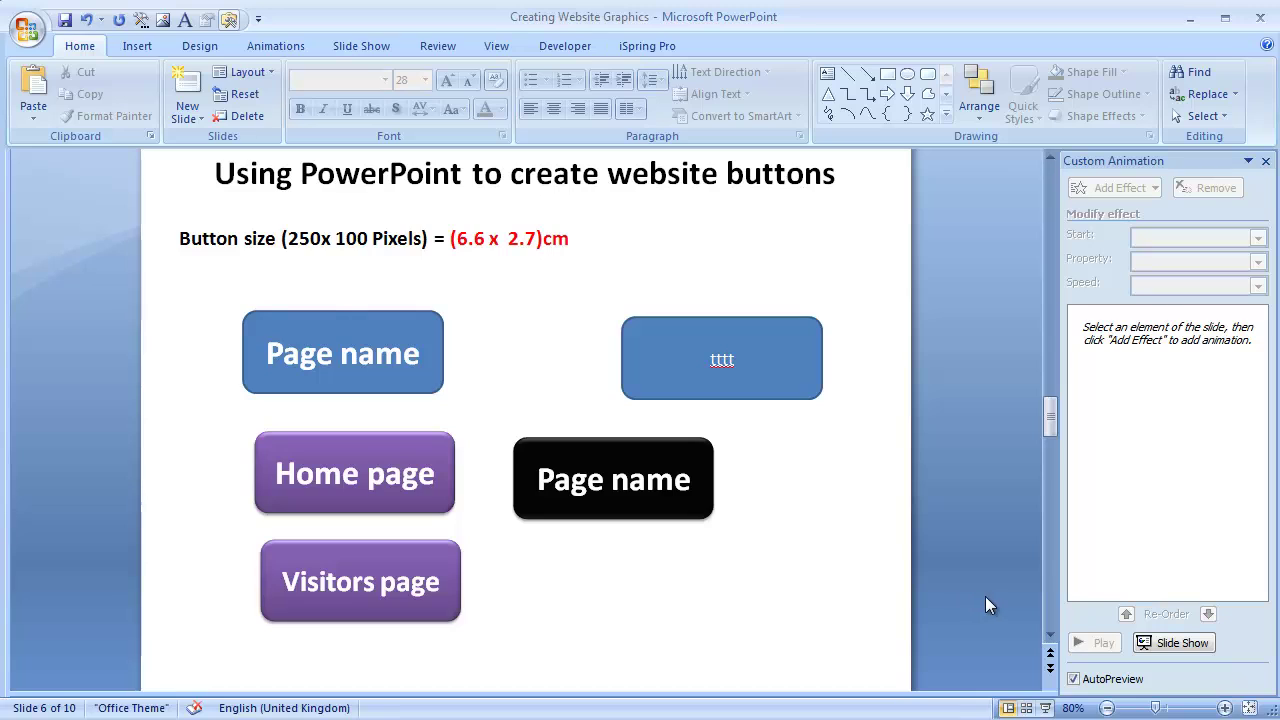
{"action": "scroll", "coordinate": [1000, 590], "scroll_direction": "down", "scroll_amount": 2}
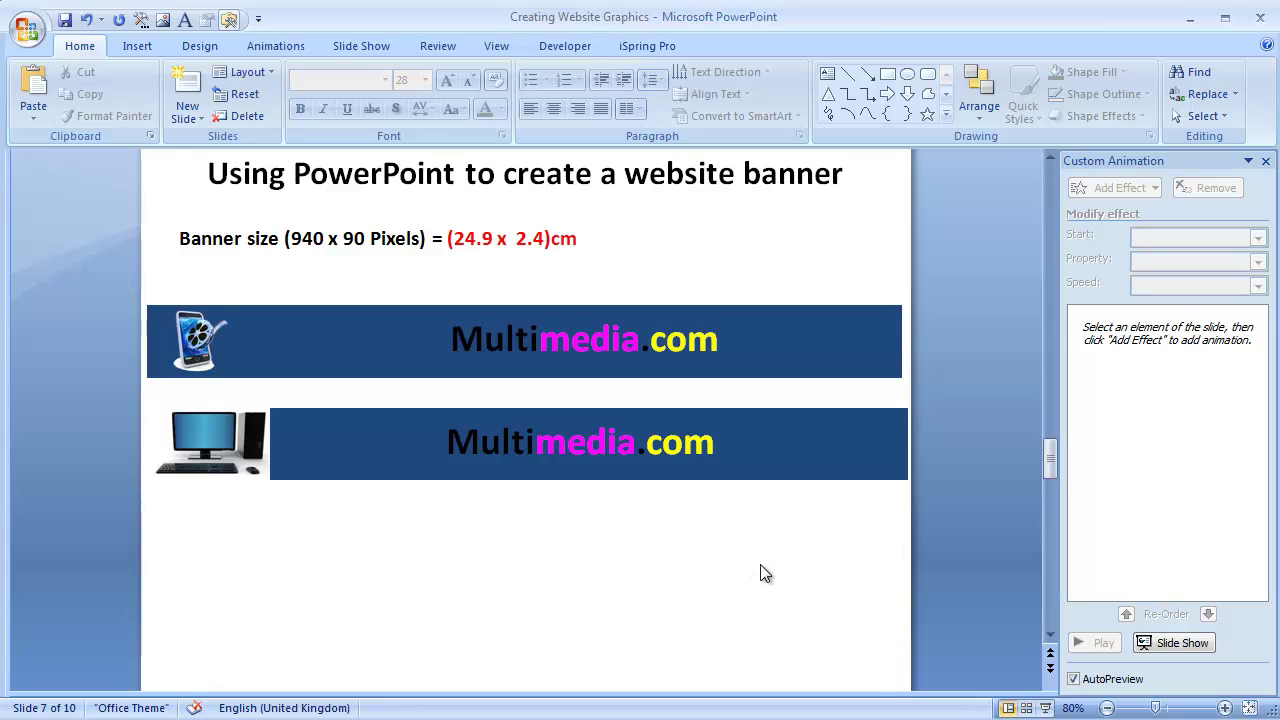
{"action": "scroll", "coordinate": [760, 564], "scroll_direction": "down", "scroll_amount": 6}
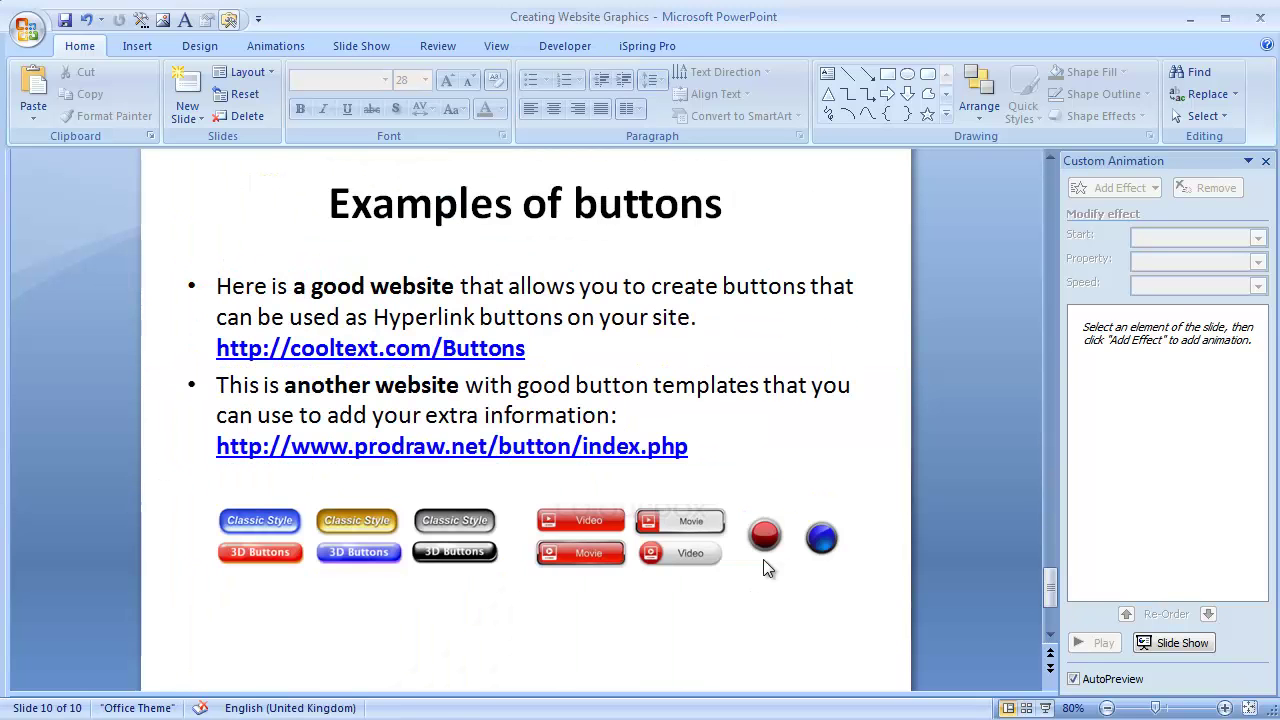
{"action": "scroll", "coordinate": [904, 537], "scroll_direction": "up", "scroll_amount": 2}
{"action": "scroll", "coordinate": [904, 545], "scroll_direction": "up", "scroll_amount": 2}
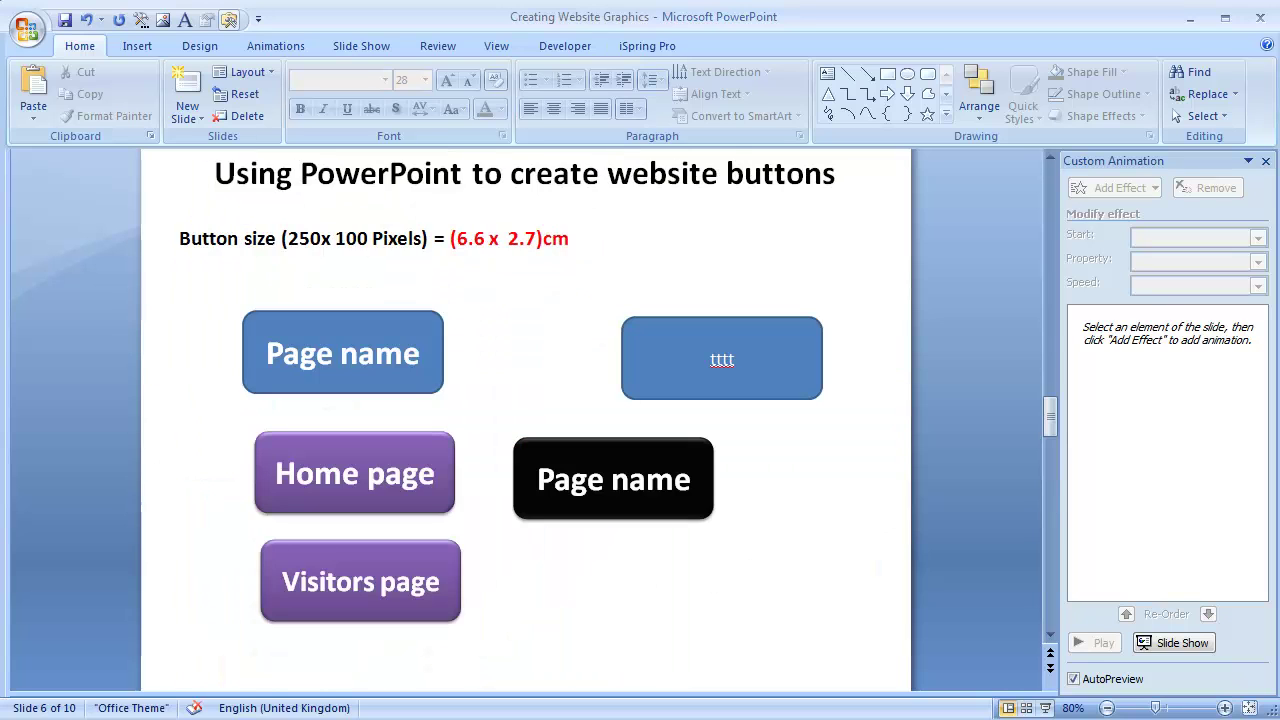
Switch to the web browser and examine the banners and navigation buttons of the Wix After School Program, Digital Marketing and Web-Studio templates
{"action": "key", "text": "alt+Tab"}
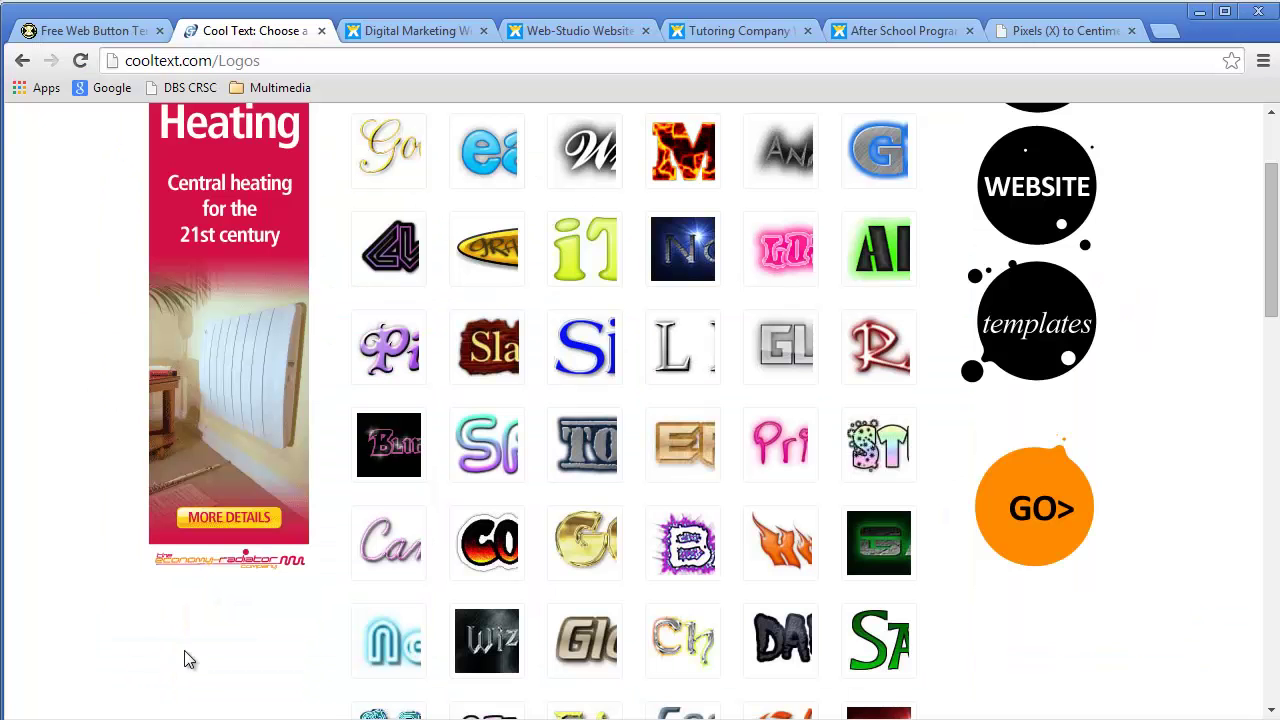
{"action": "left_click", "coordinate": [744, 31]}
{"action": "left_click", "coordinate": [900, 31]}
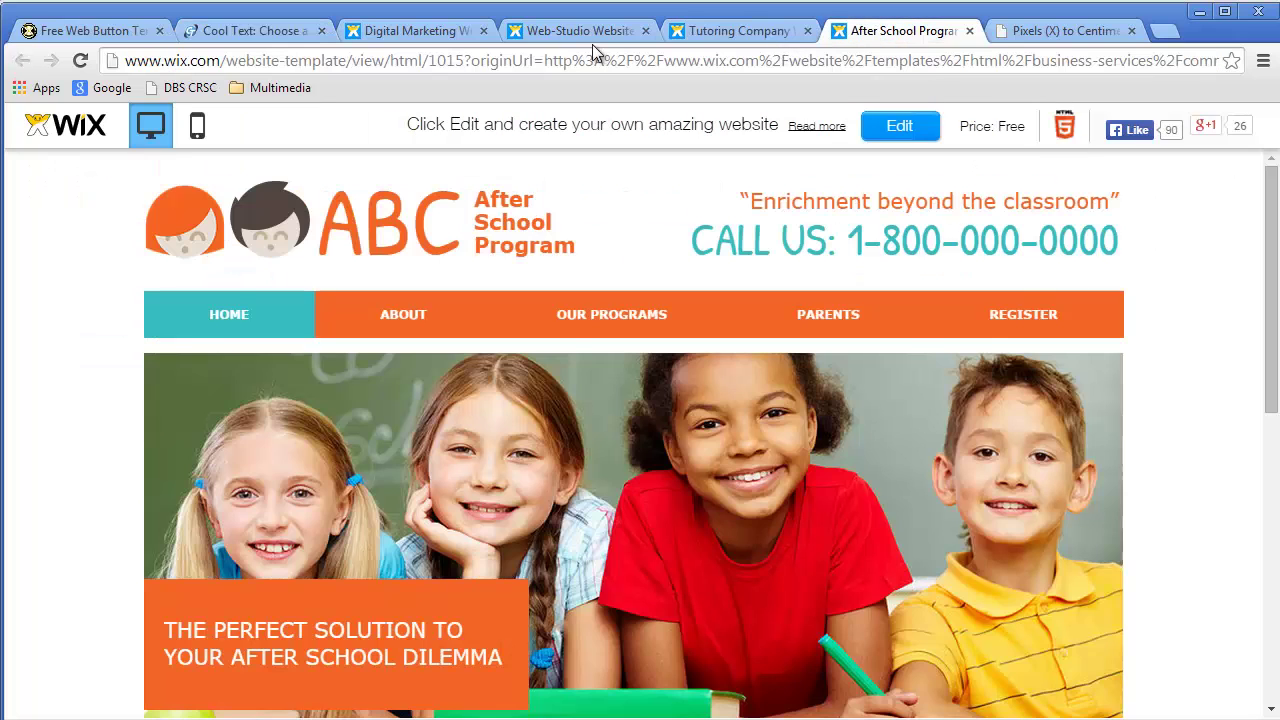
{"action": "left_click", "coordinate": [545, 33]}
{"action": "left_click", "coordinate": [443, 33]}
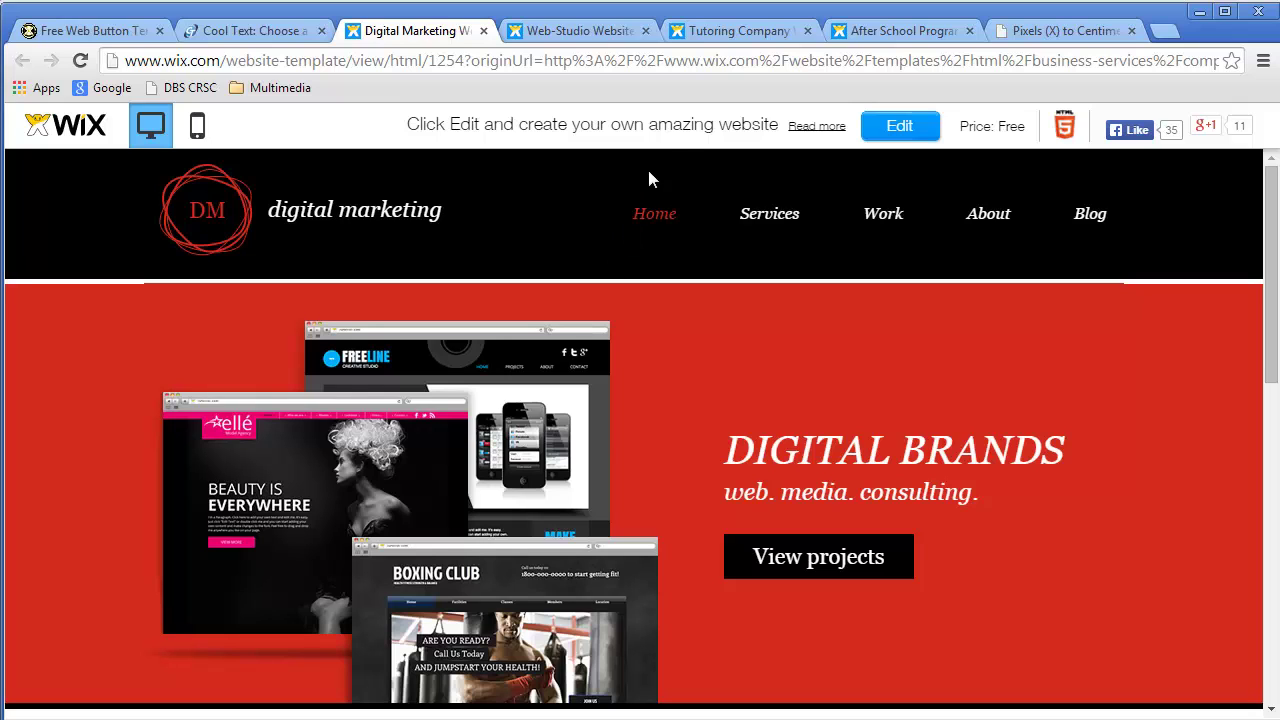
{"action": "left_click", "coordinate": [577, 30]}
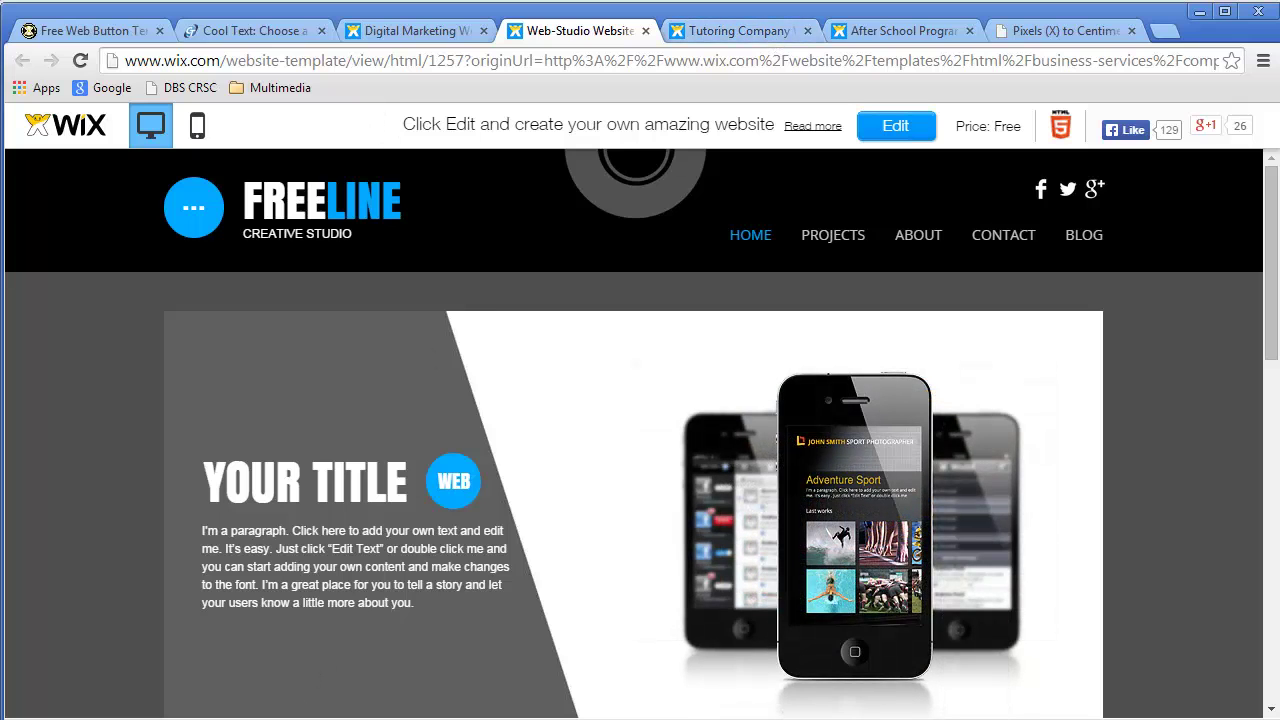
Switch back to PowerPoint and return to the presentation's title slide
{"action": "key", "text": "alt+Tab"}
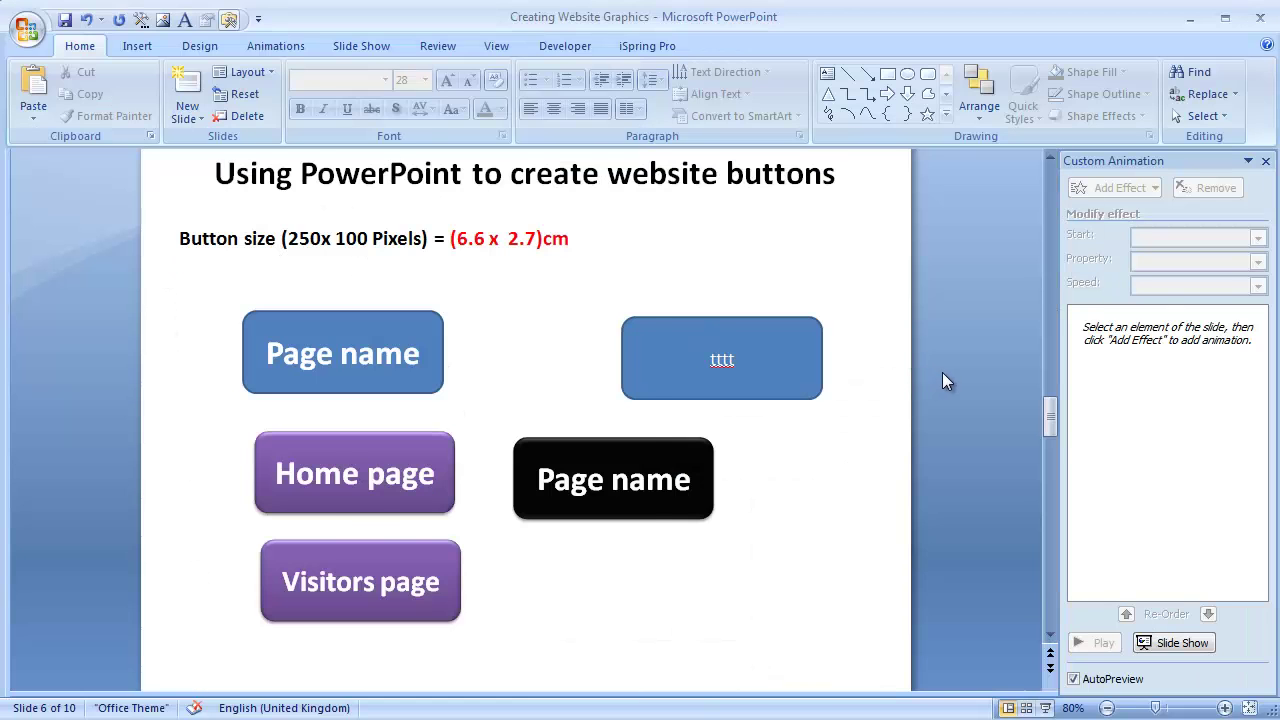
{"action": "key", "text": "Page_Up"}
{"action": "scroll", "coordinate": [946, 384], "scroll_direction": "up", "scroll_amount": 10}
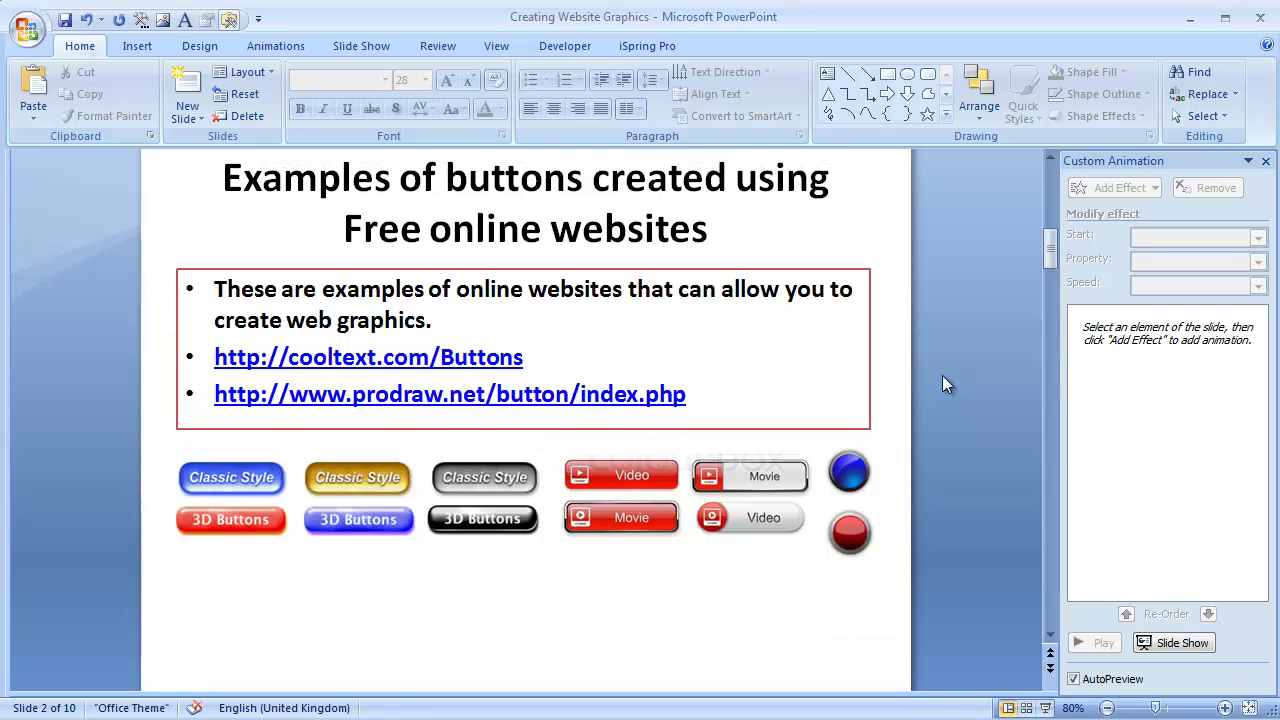
{"action": "scroll", "coordinate": [946, 384], "scroll_direction": "up", "scroll_amount": 3}
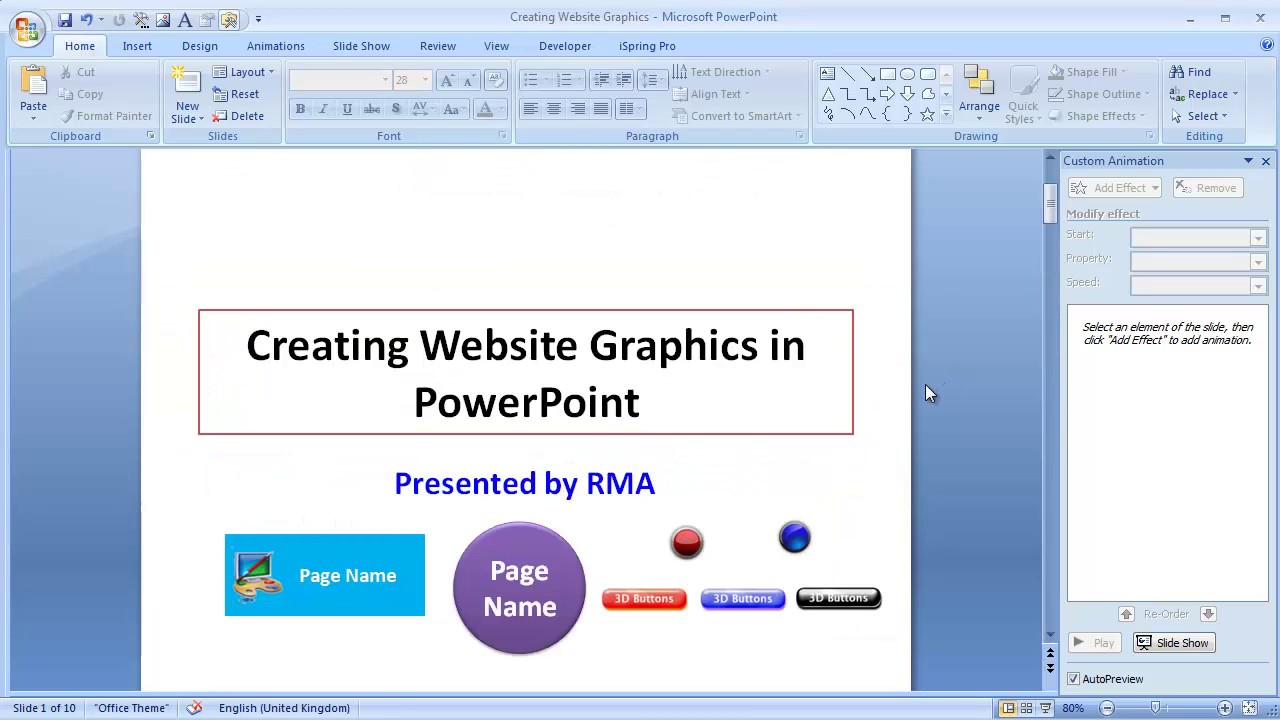